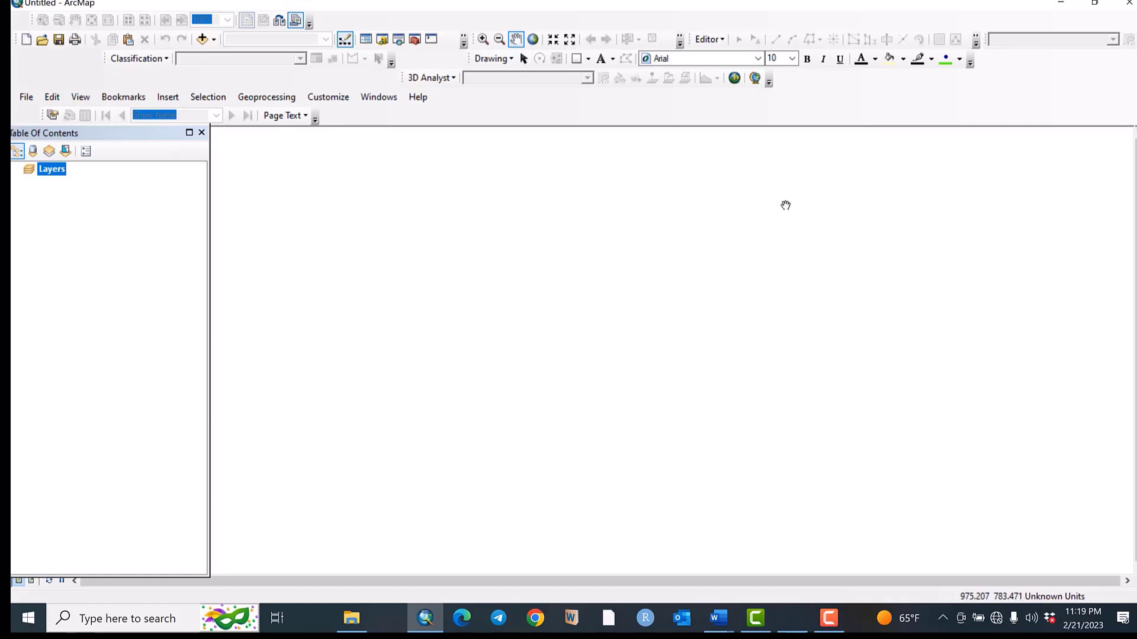
Show the Catalog and browse the D:\ folder connection down to the You Tube folder inside Other.
click(381, 42)
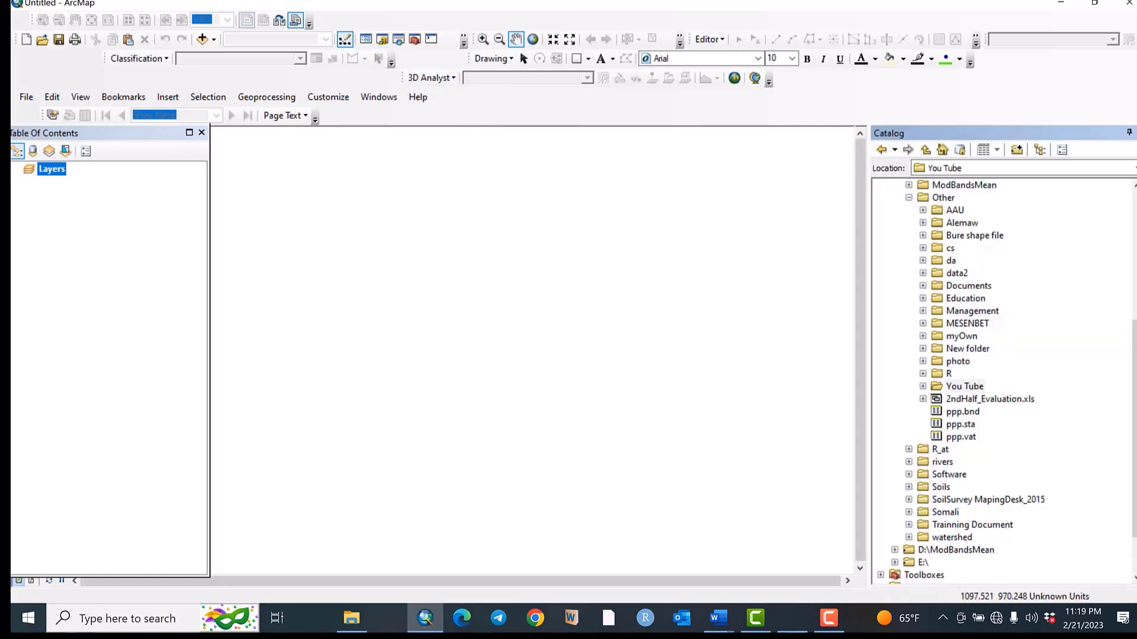
click(908, 198)
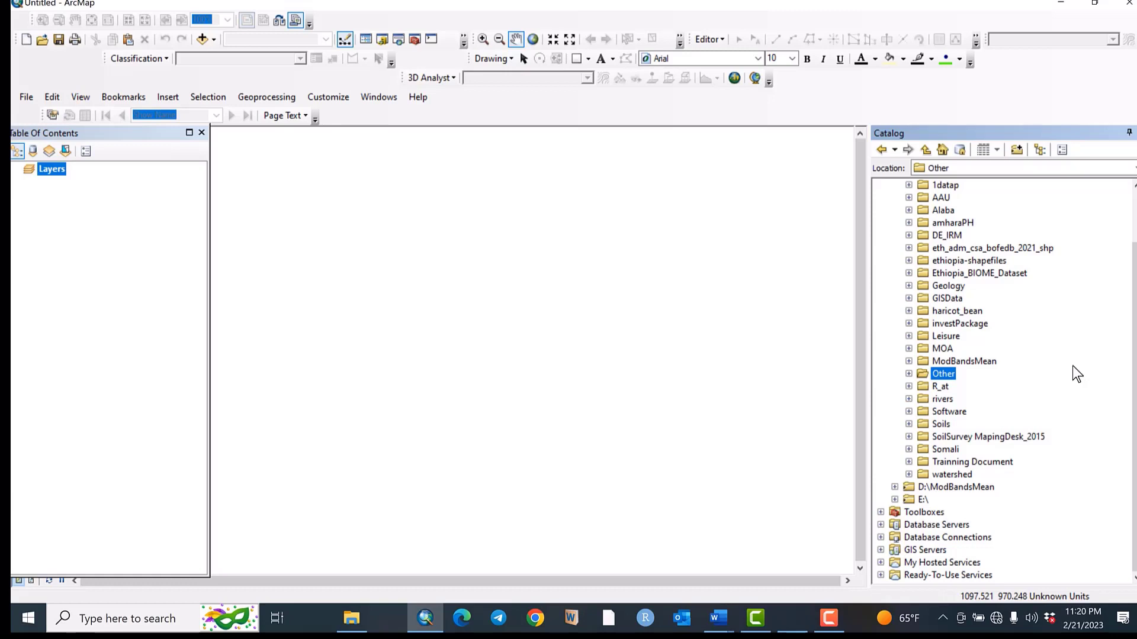
drag(1132, 313, 1134, 211)
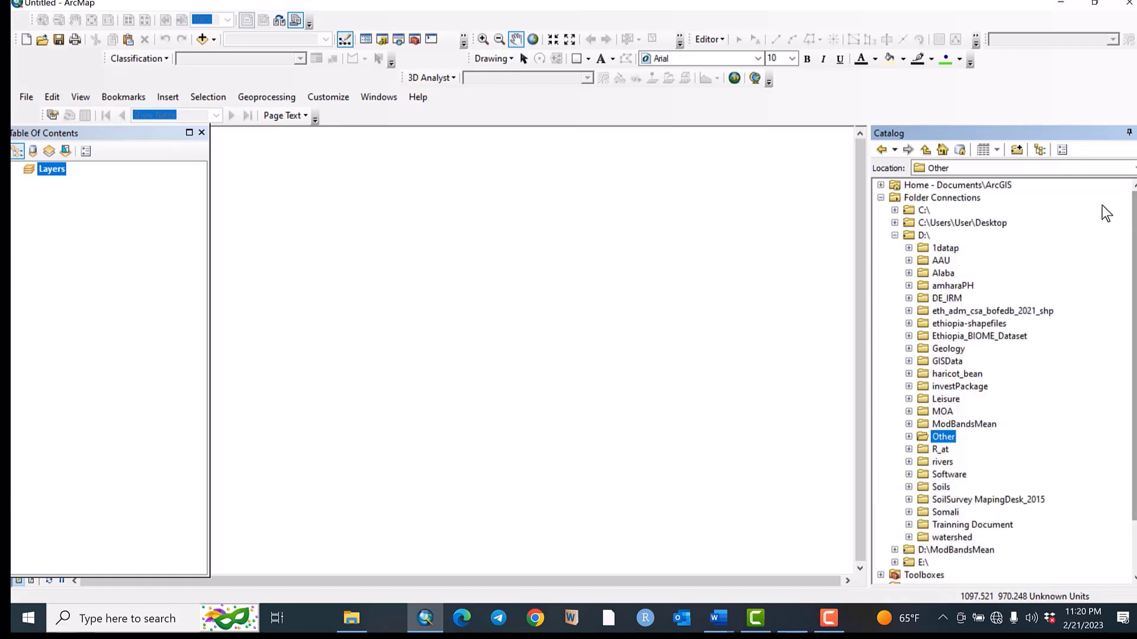
click(892, 236)
click(895, 236)
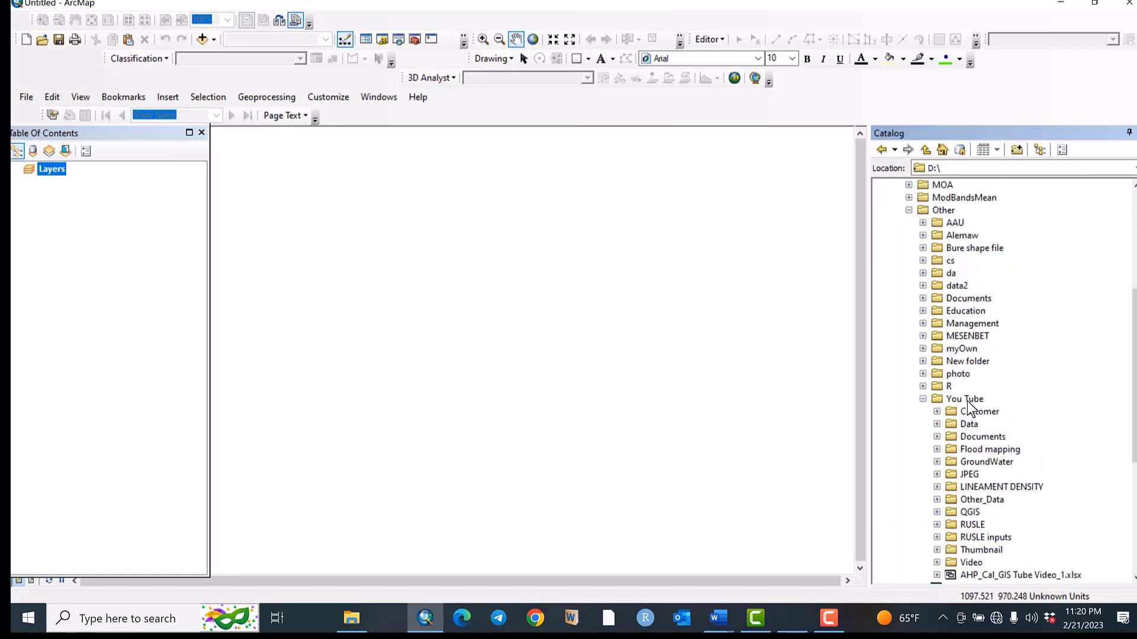
Create a new folder named "Creating shapfiles" inside the You Tube folder.
click(967, 401)
right_click(967, 402)
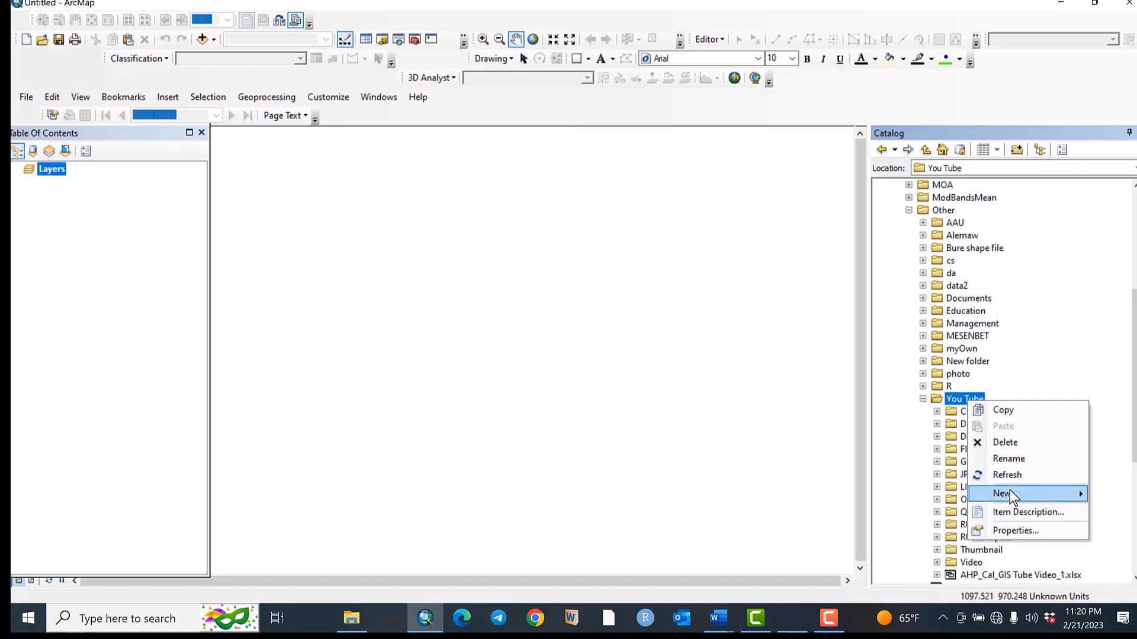
mouse_move(1010, 493)
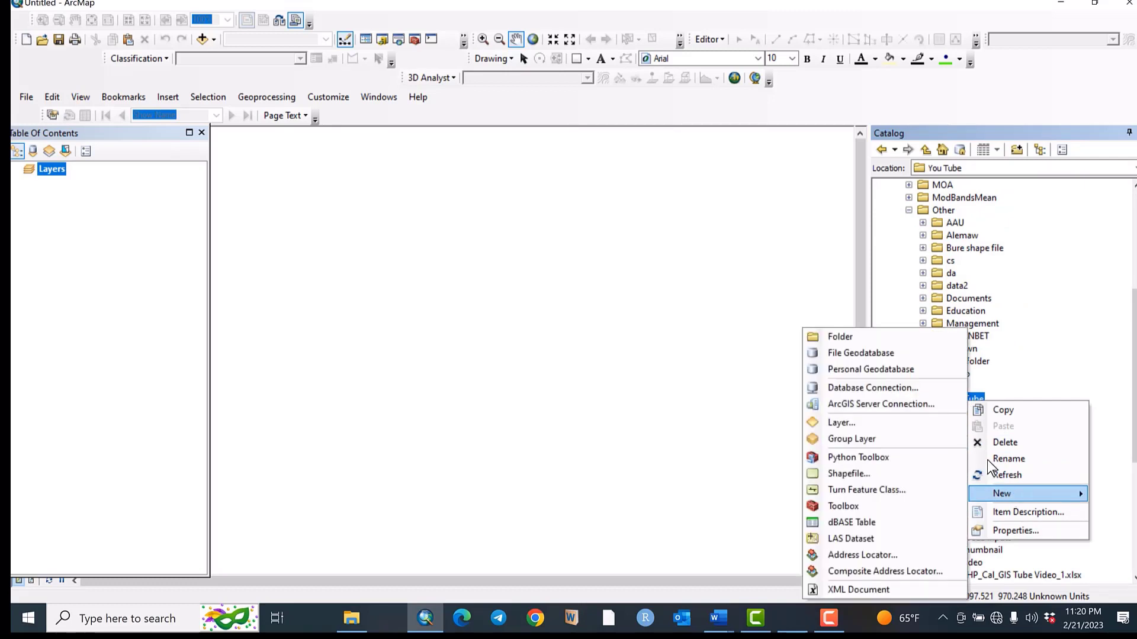
click(877, 340)
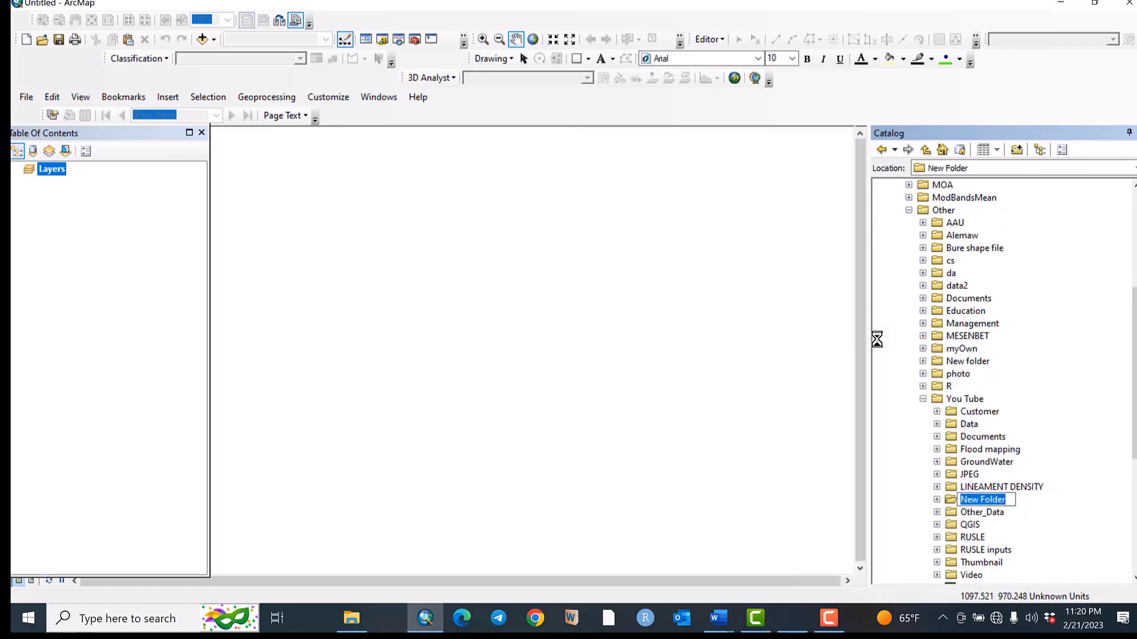
text(Creating shapfiles)
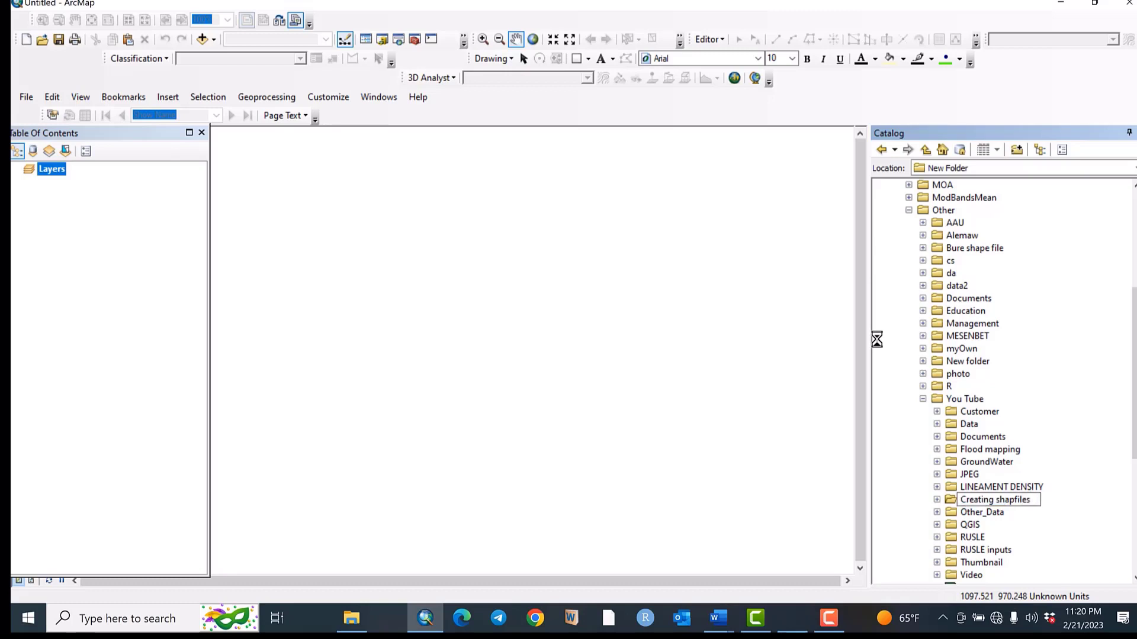
key(Return)
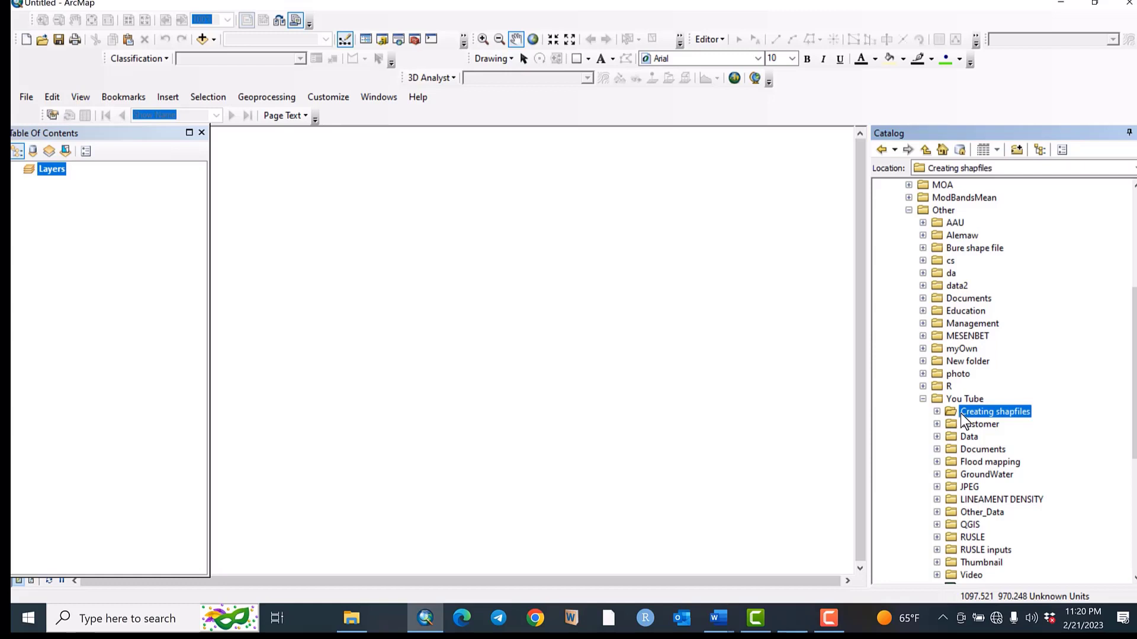
Start a new shapefile in the Creating shapfiles folder, named "Point" with feature type Point.
right_click(961, 414)
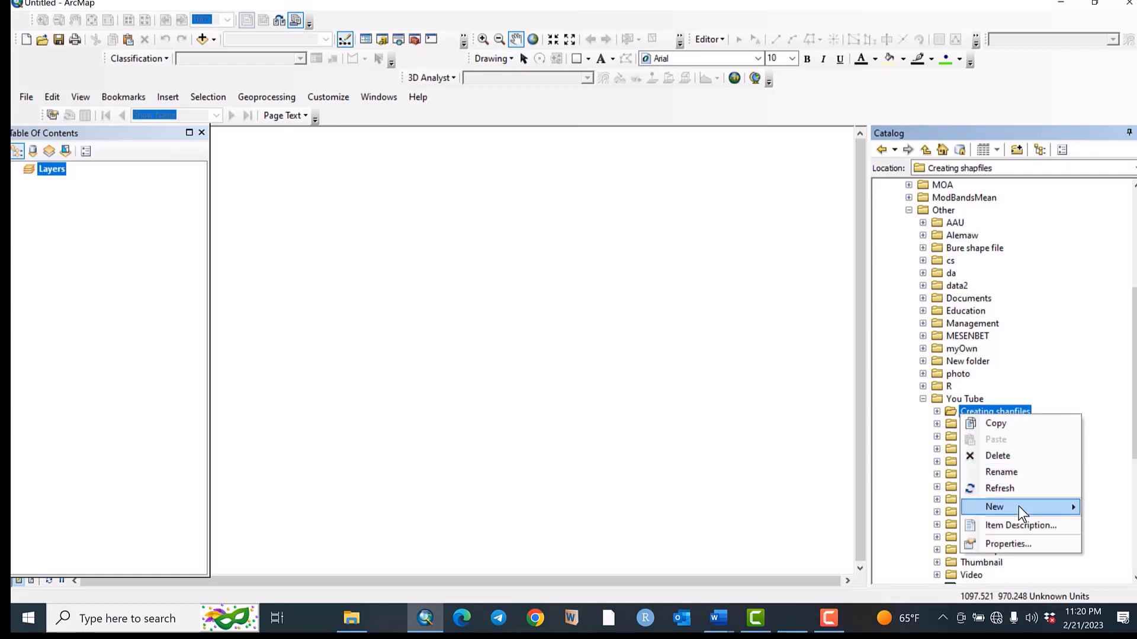
mouse_move(1018, 506)
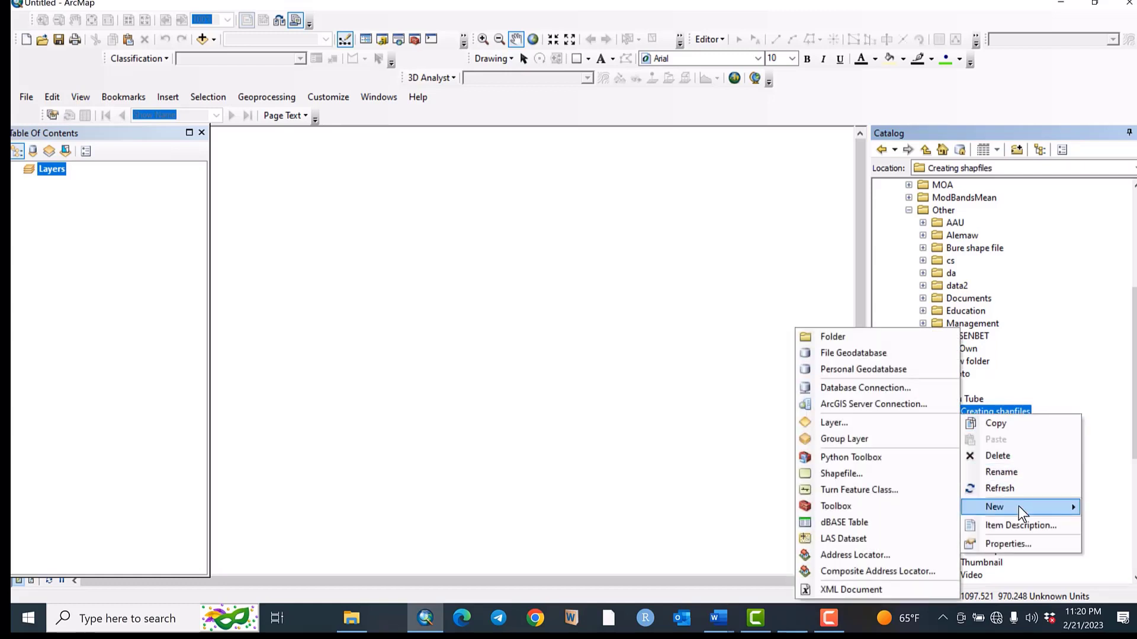
click(875, 475)
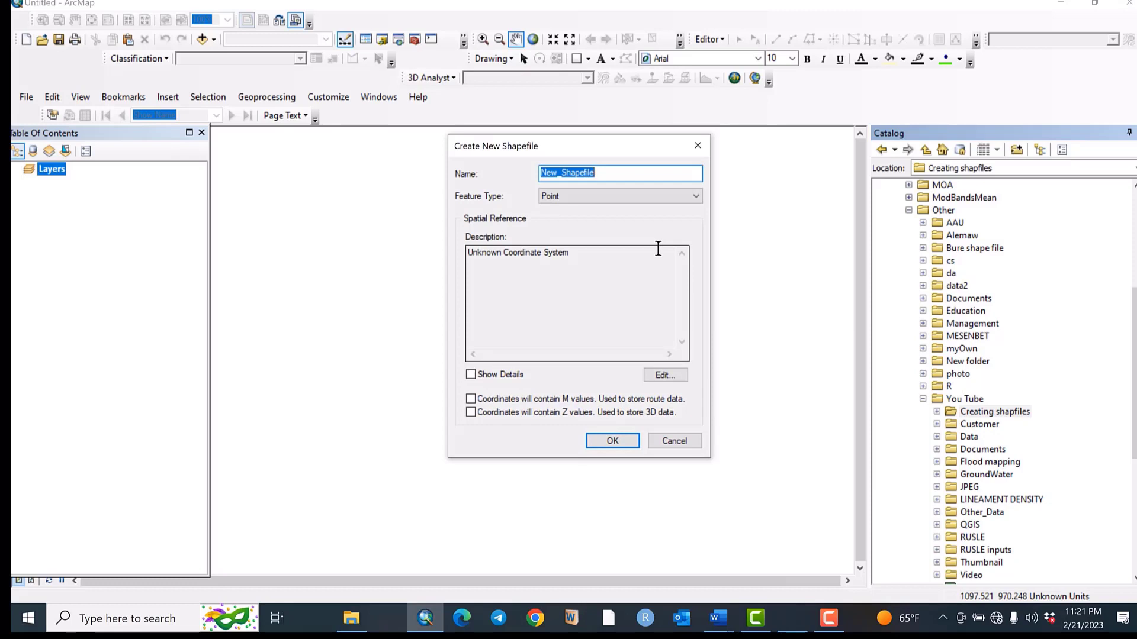
text(Point)
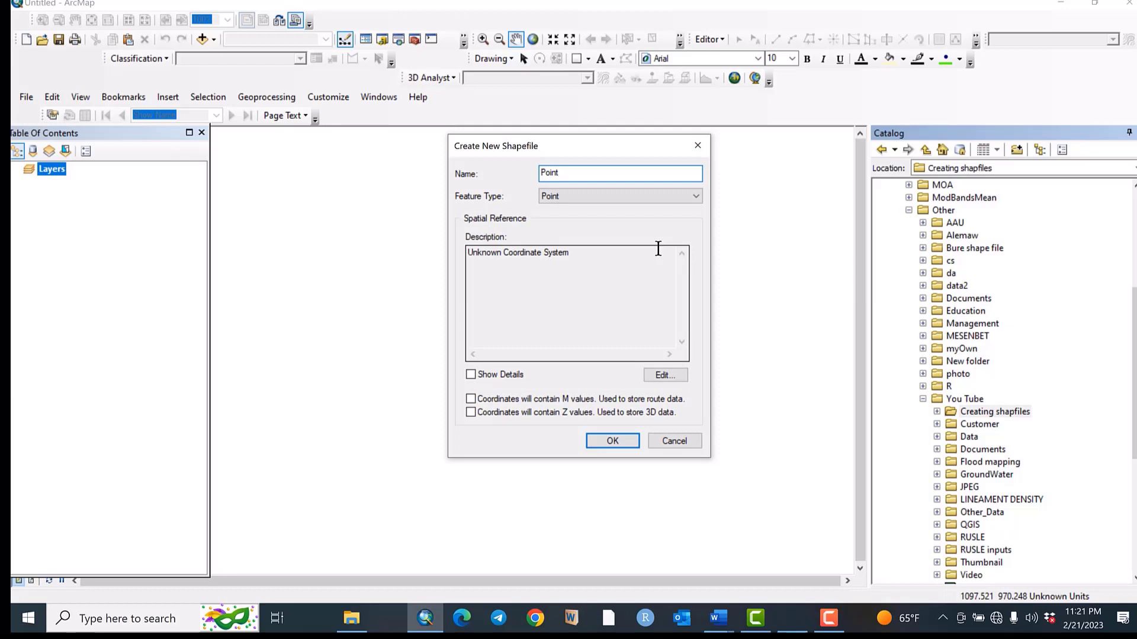
click(628, 194)
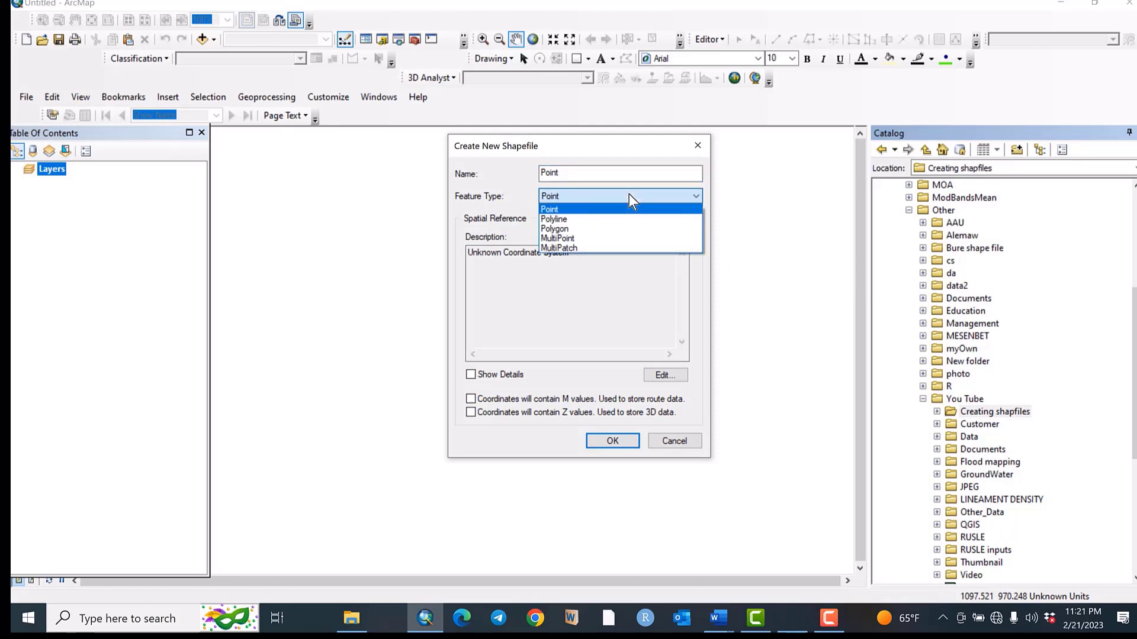
click(599, 211)
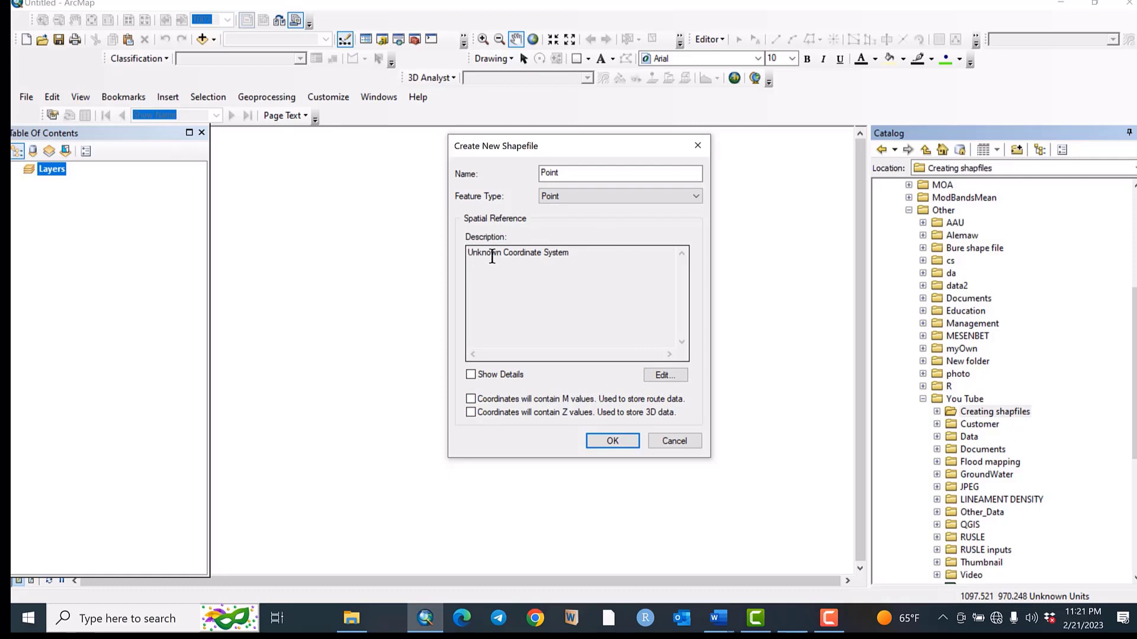
Assign the WGS 1984 geographic coordinate system to the Point shapefile and create it.
click(651, 375)
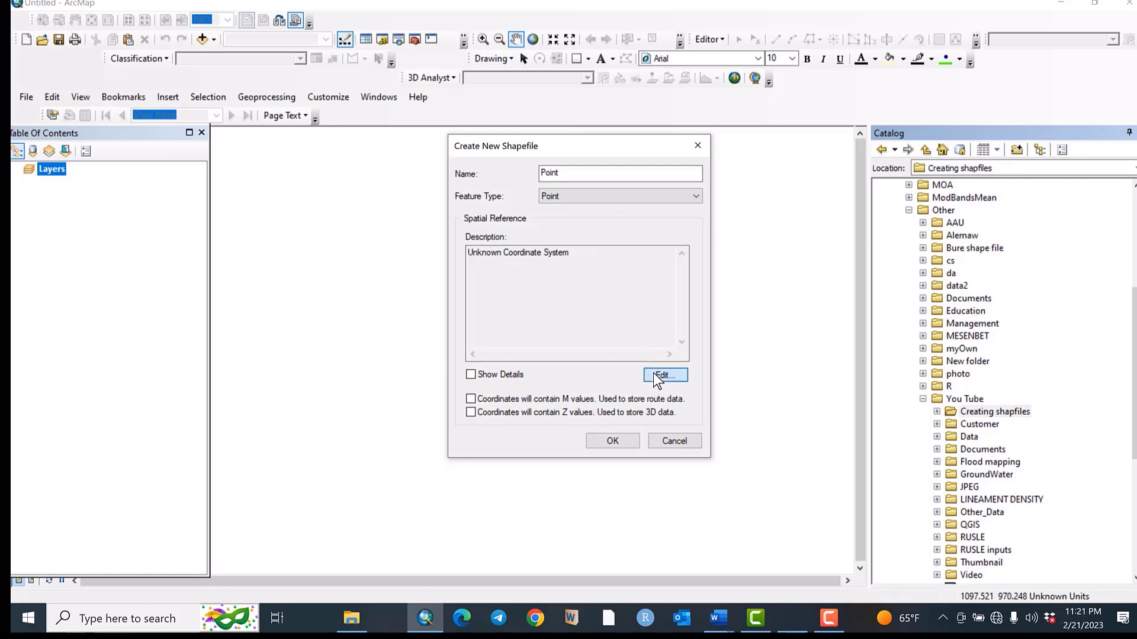
click(503, 230)
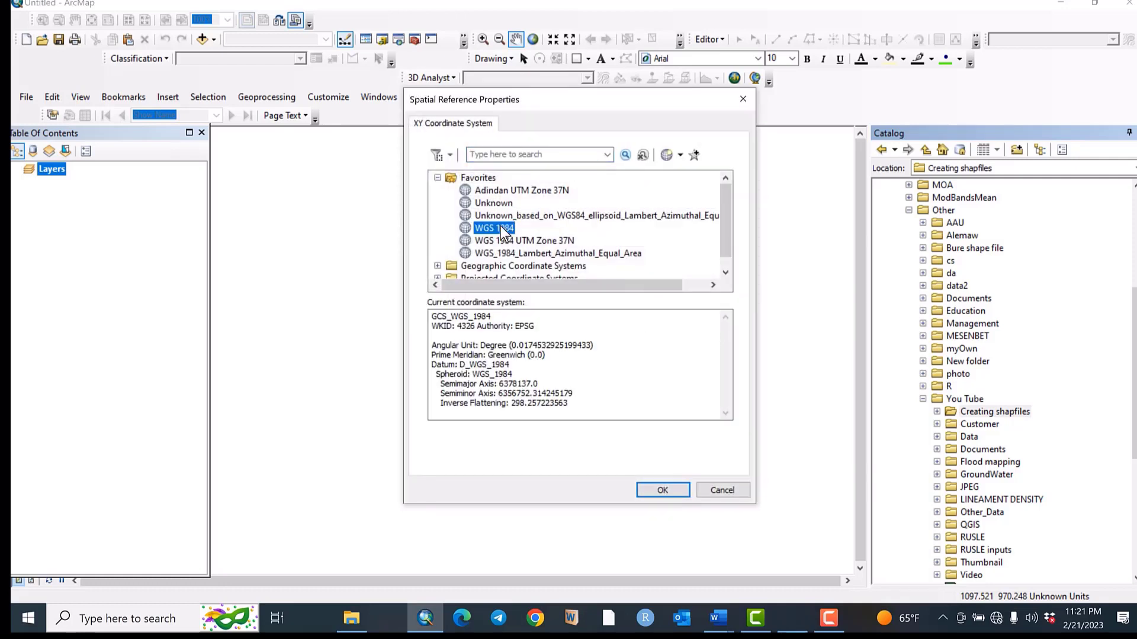
click(675, 490)
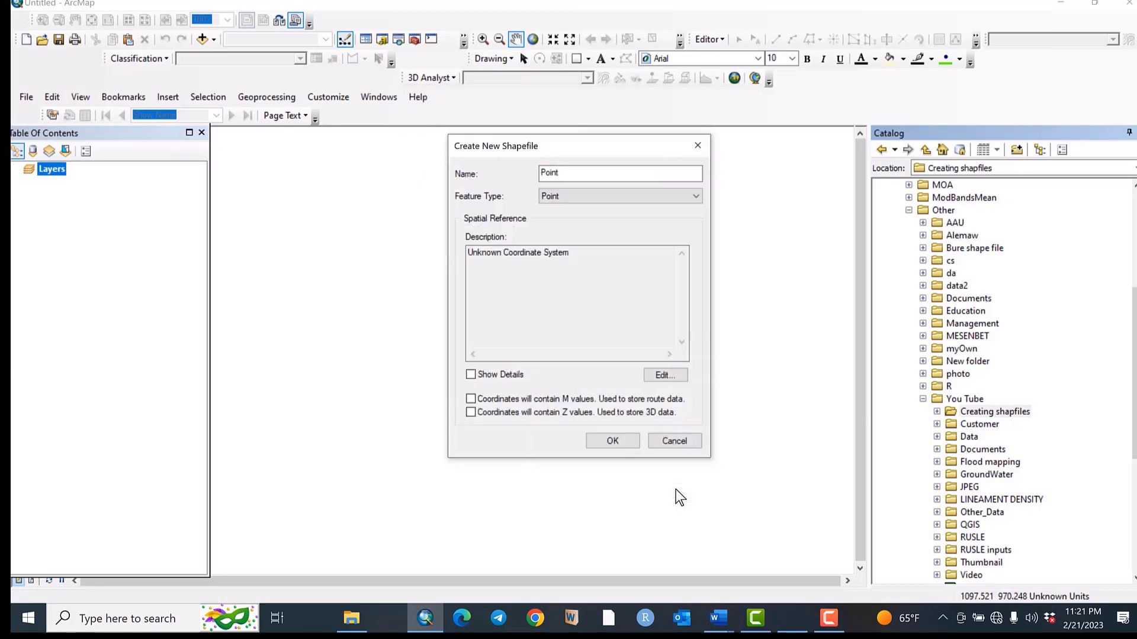
click(621, 446)
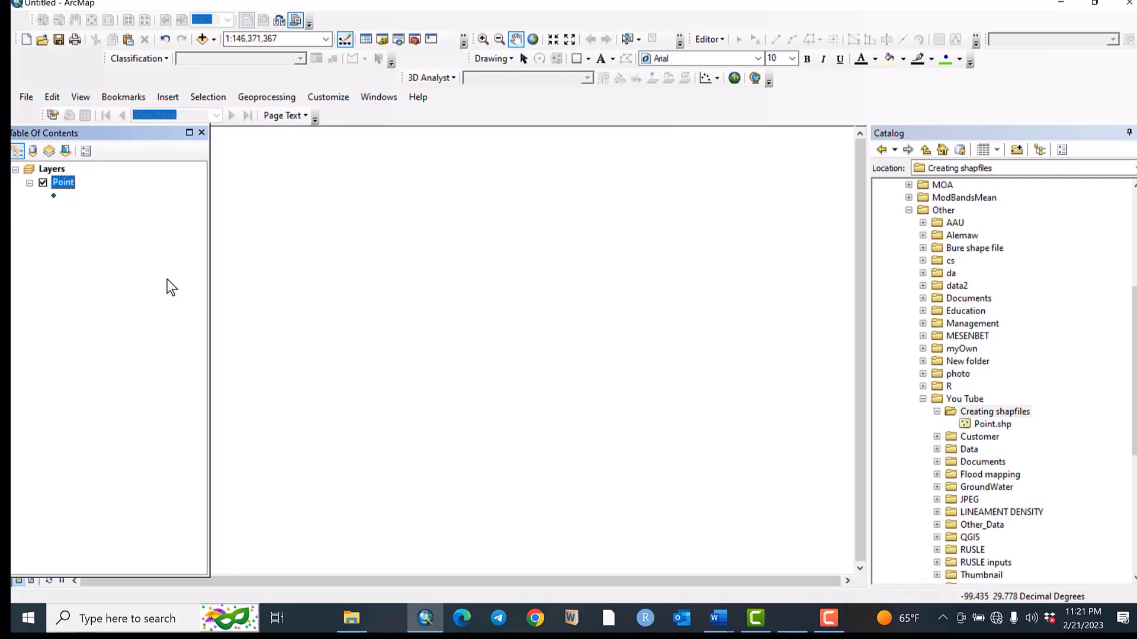
Start another shapefile in the Creating shapfiles folder, named "Line" with feature type Polyline.
right_click(986, 414)
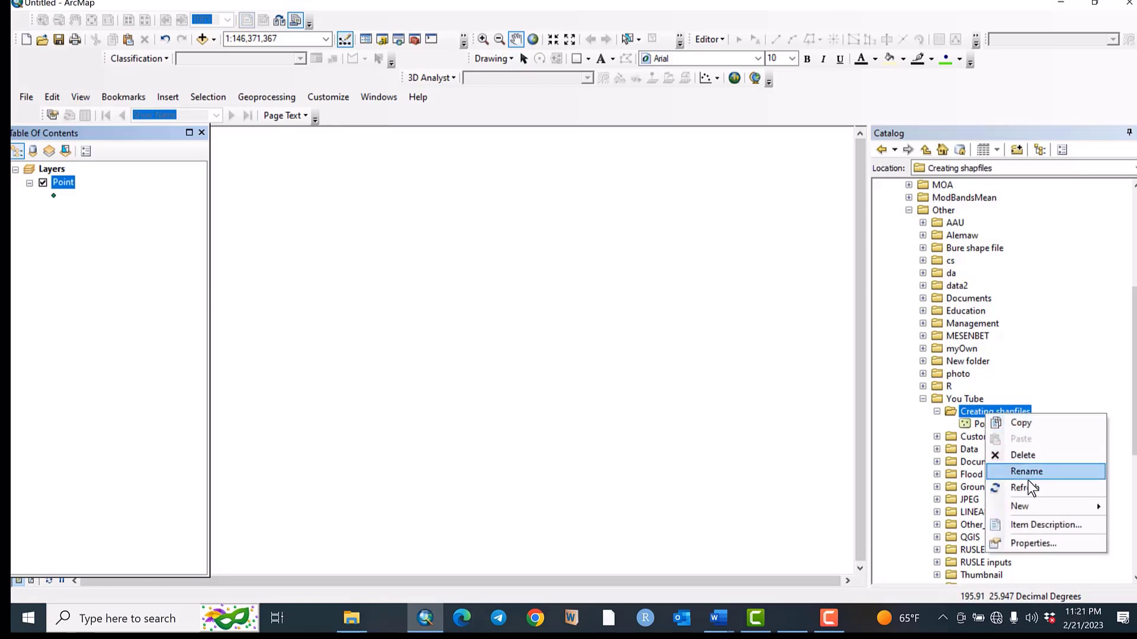
mouse_move(1030, 503)
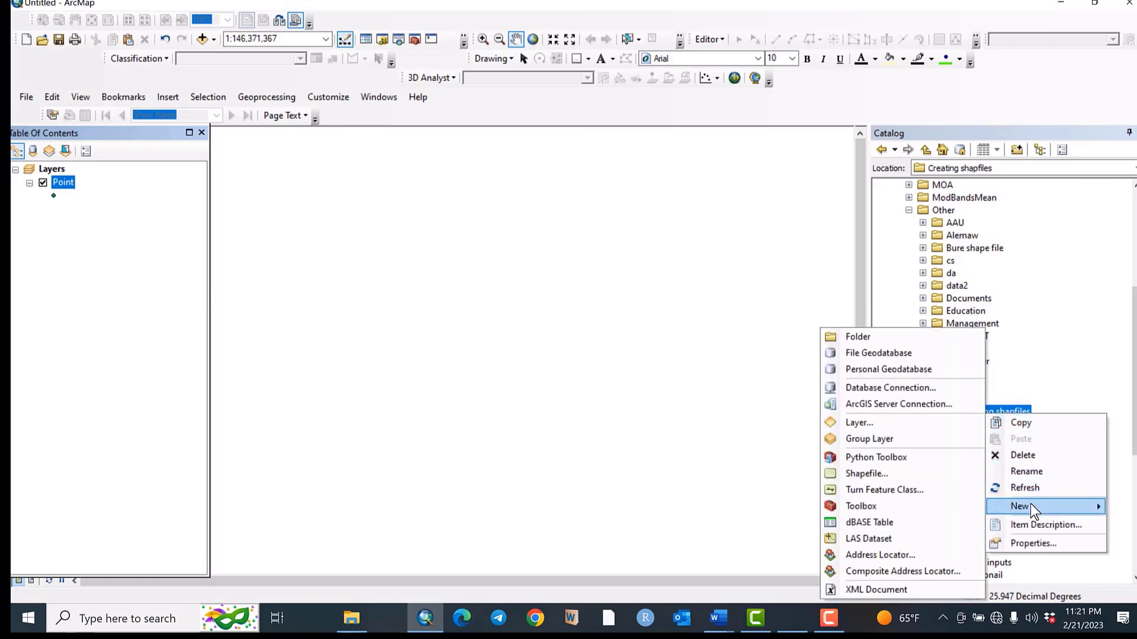
click(898, 478)
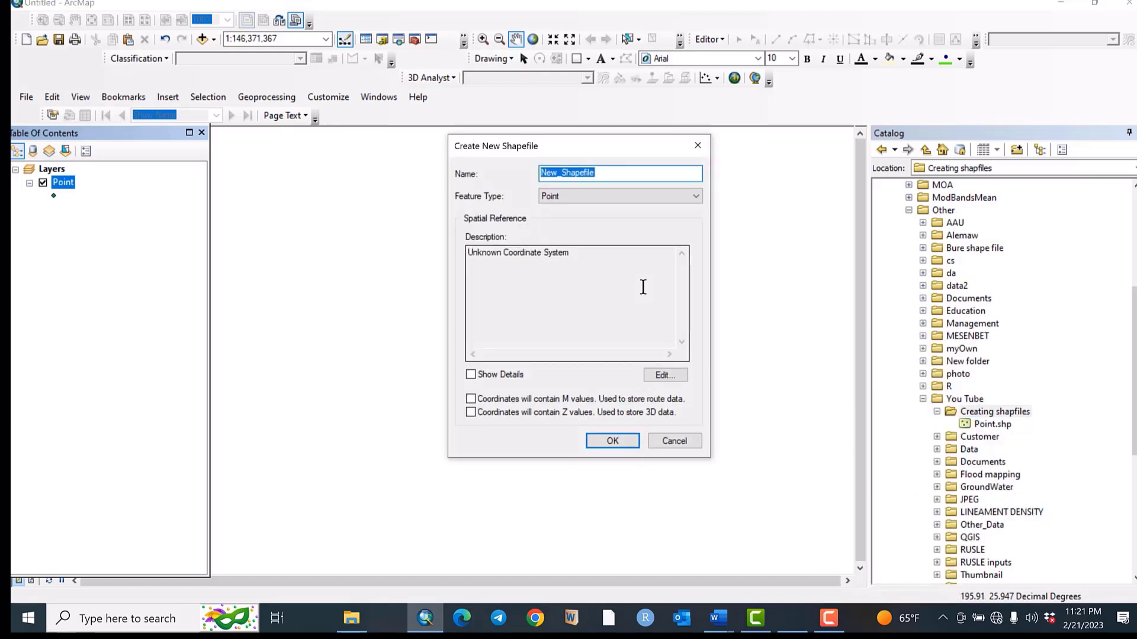
text(Line)
click(560, 196)
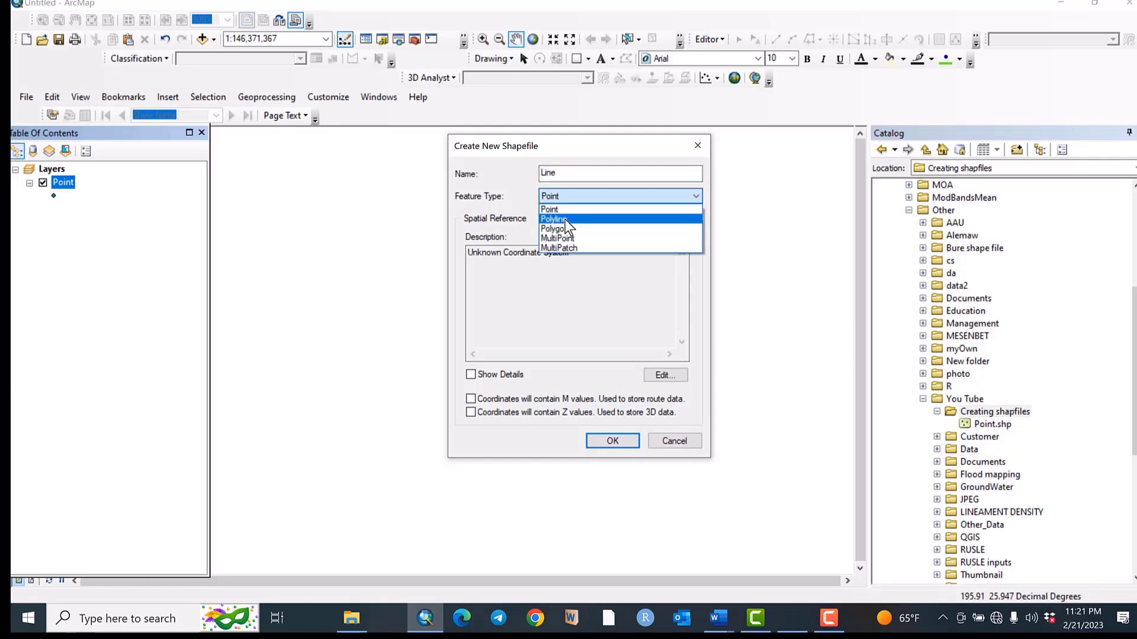
click(565, 219)
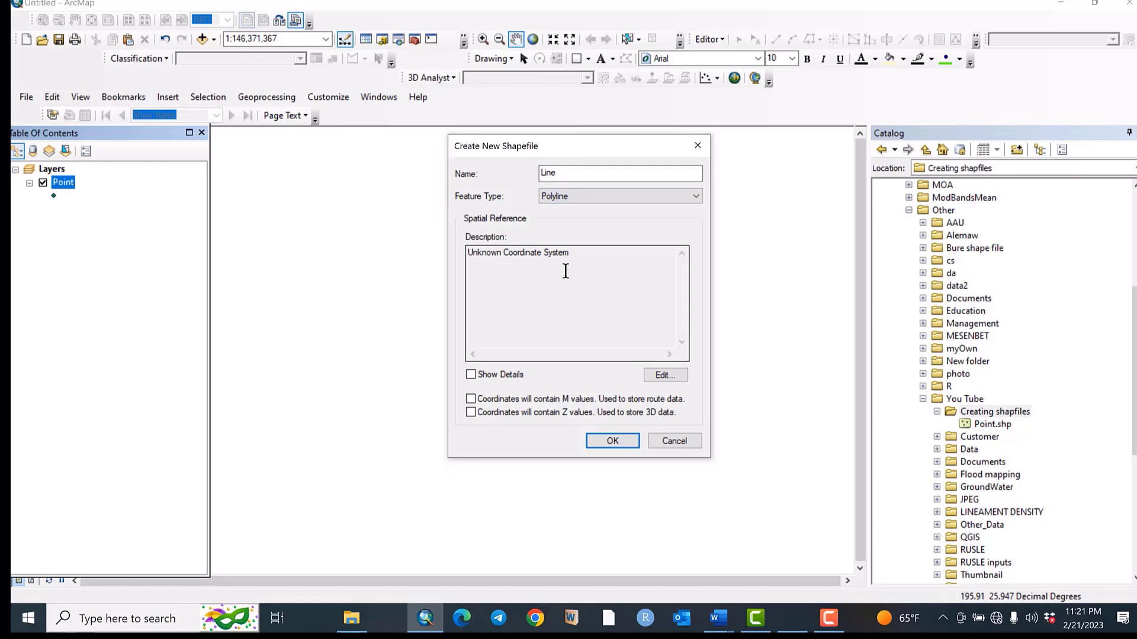
Assign the WGS 1984 geographic coordinate system to the Line shapefile and create it.
click(665, 376)
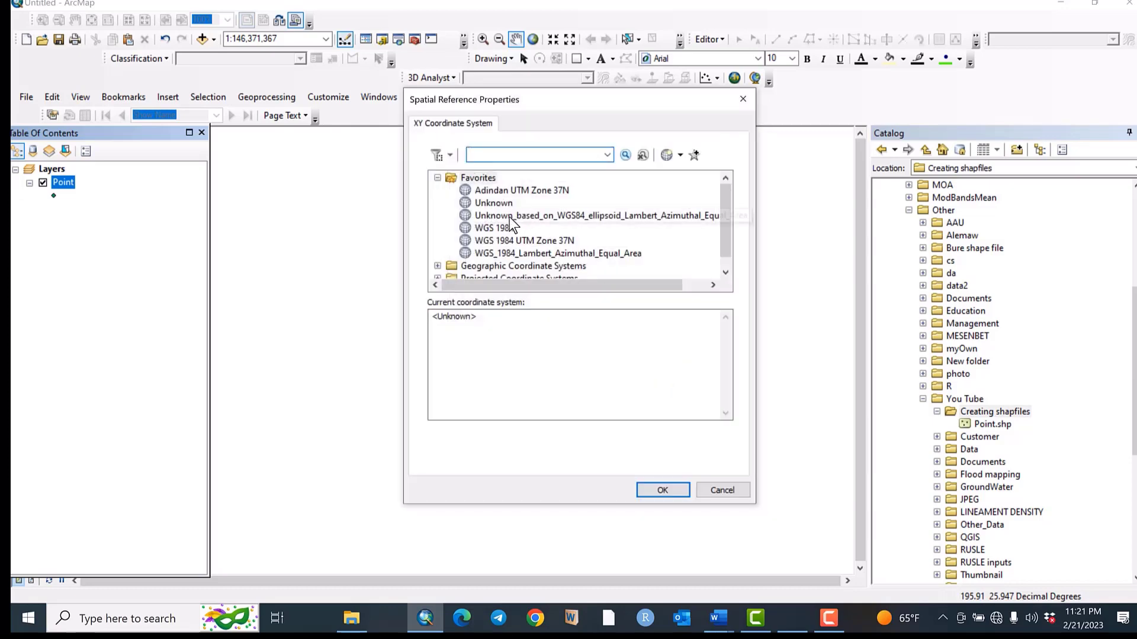
click(510, 227)
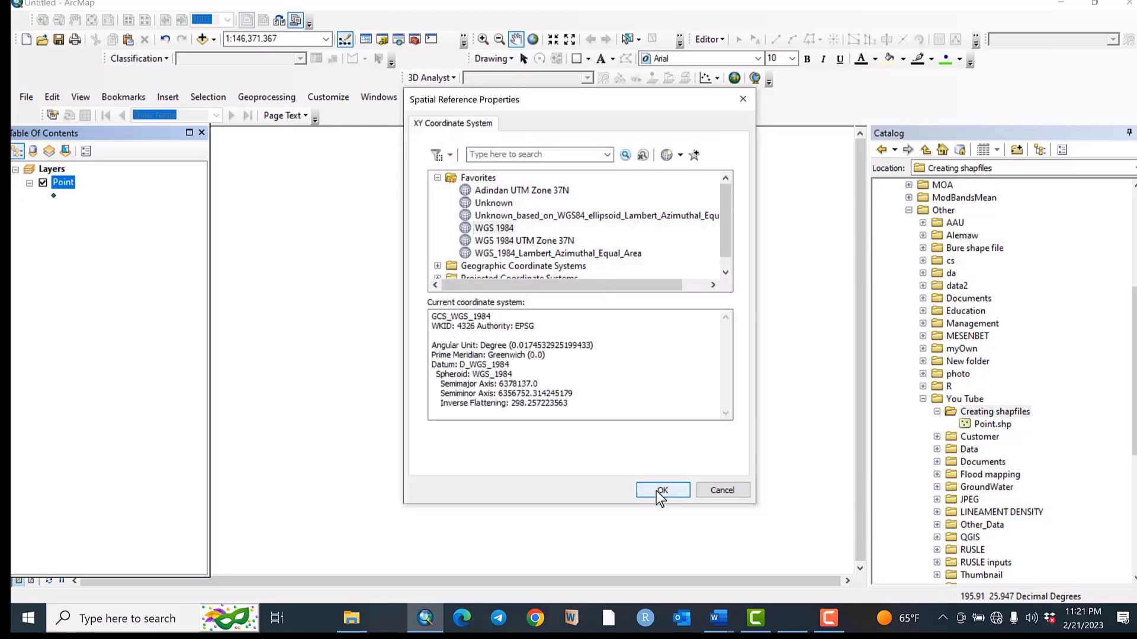
click(661, 491)
click(618, 445)
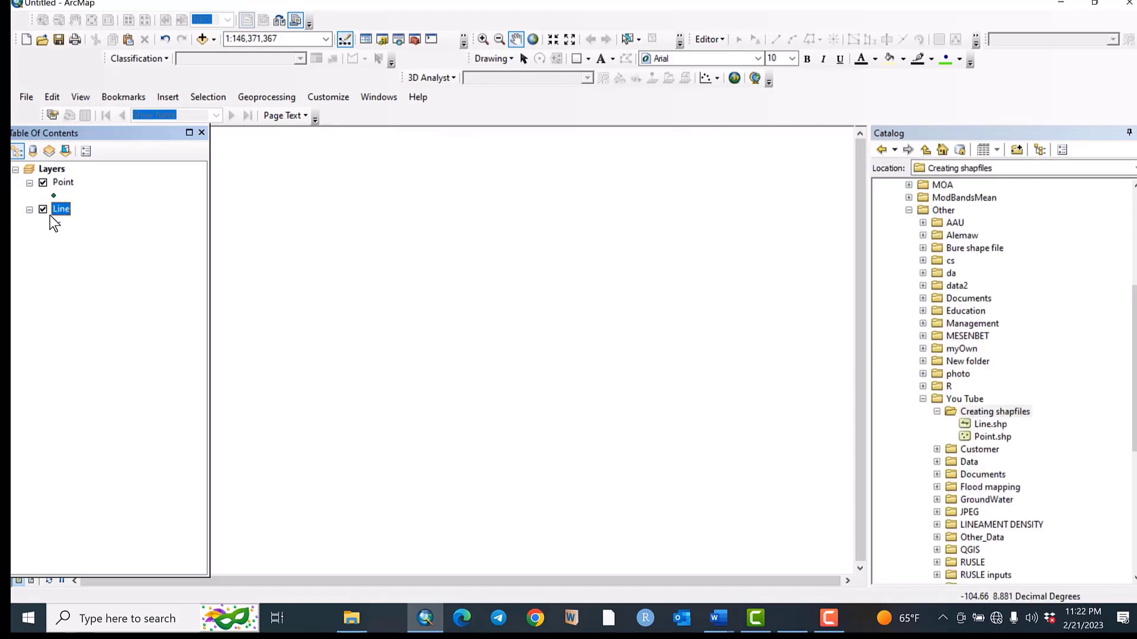
Start a third shapefile in the Creating shapfiles folder, named "Polygon" with feature type Polygon.
right_click(991, 412)
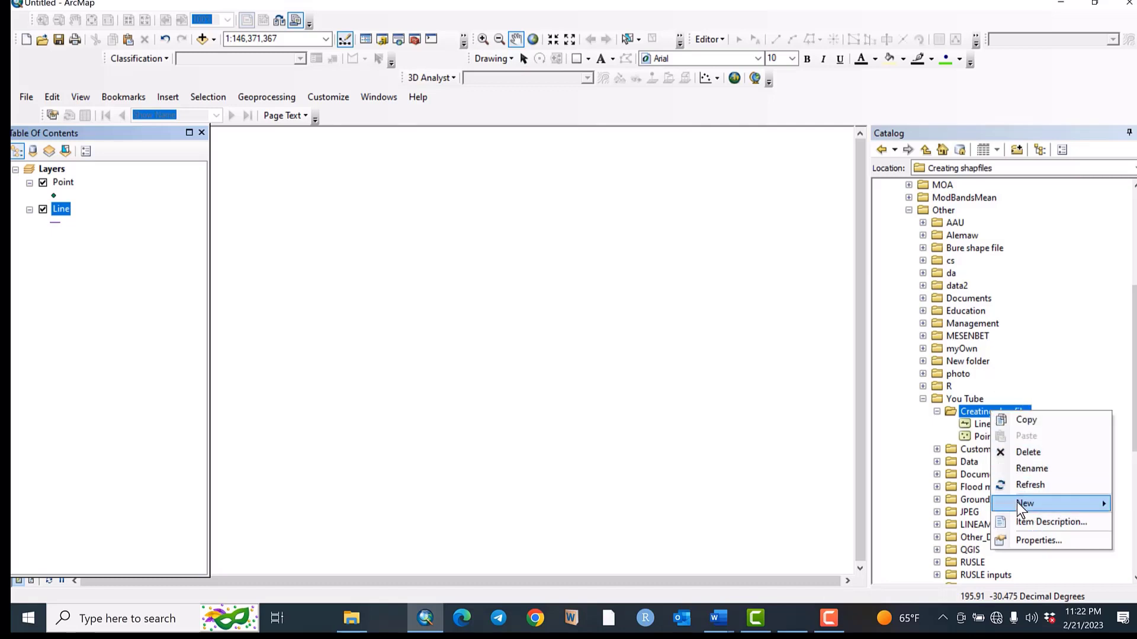
mouse_move(1018, 502)
click(884, 476)
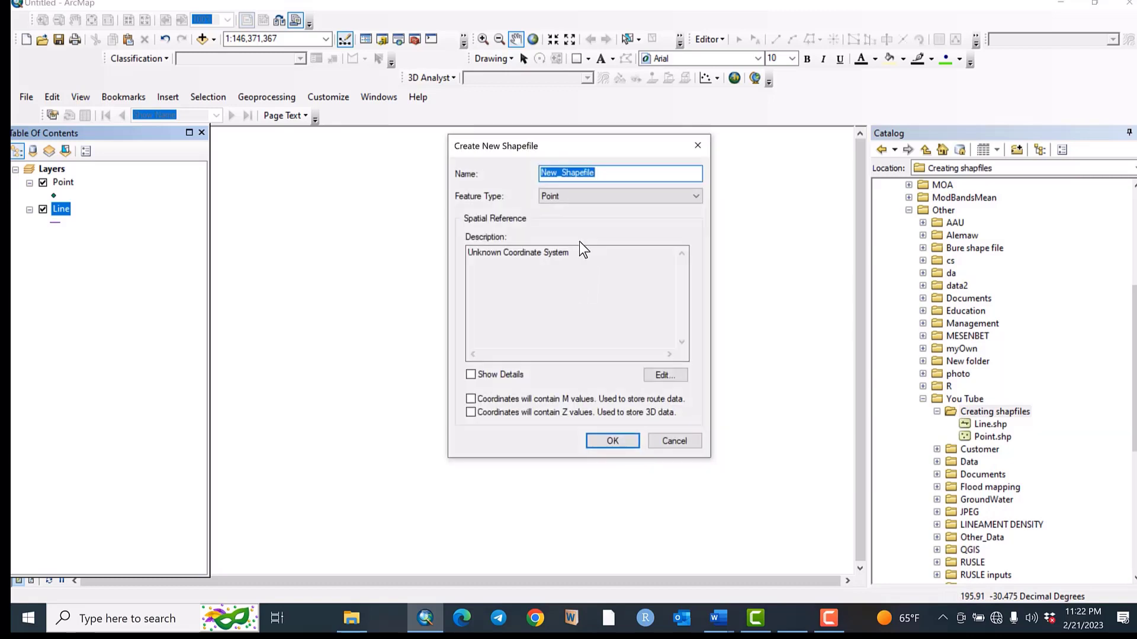
text(Polygon)
click(615, 193)
click(581, 229)
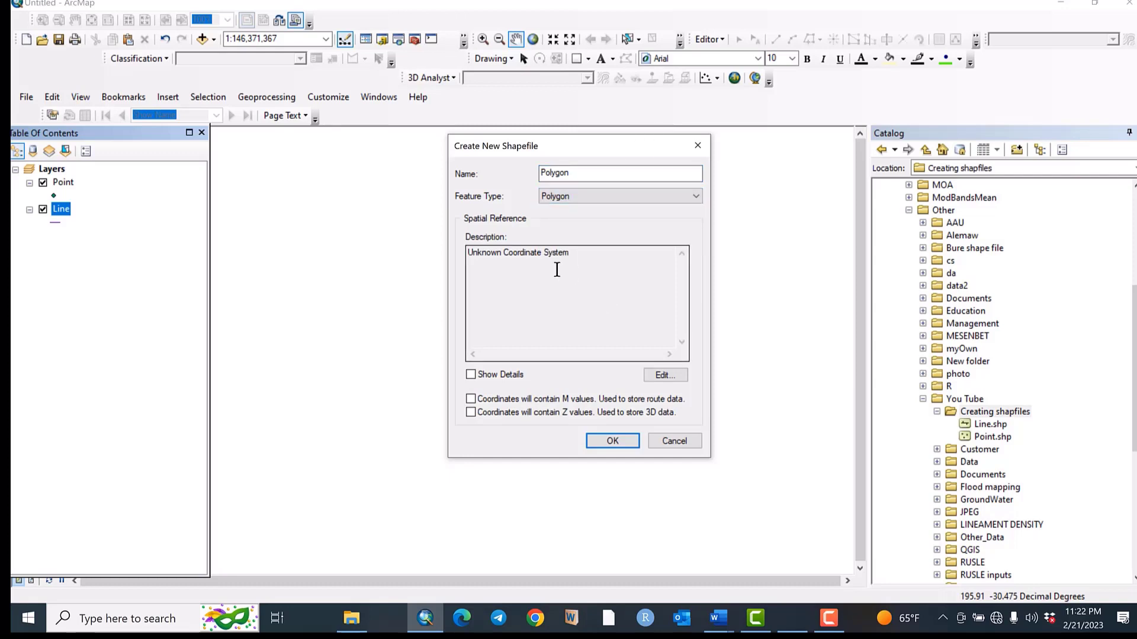
Assign the WGS 1984 geographic coordinate system to the Polygon shapefile, create it, and clear the layer selection.
click(669, 375)
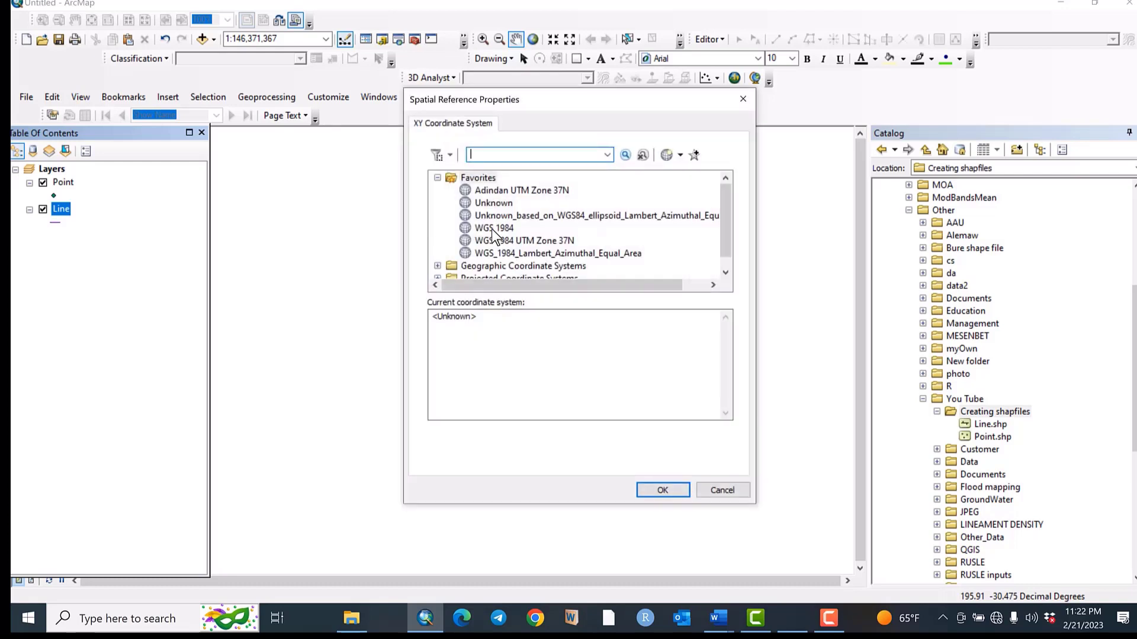
click(492, 229)
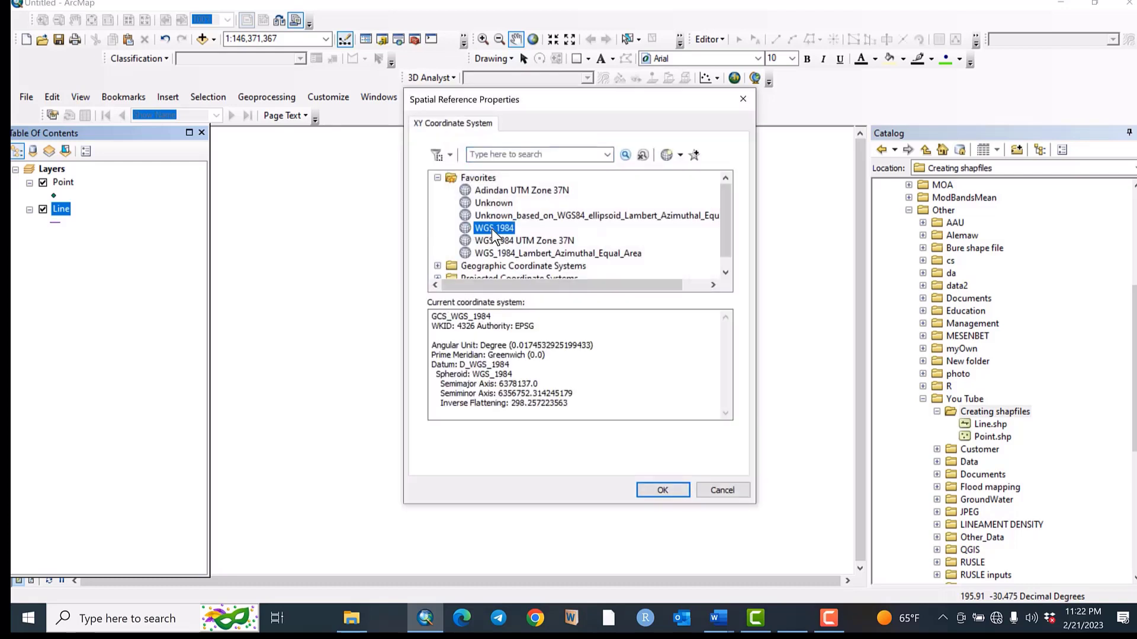
click(656, 492)
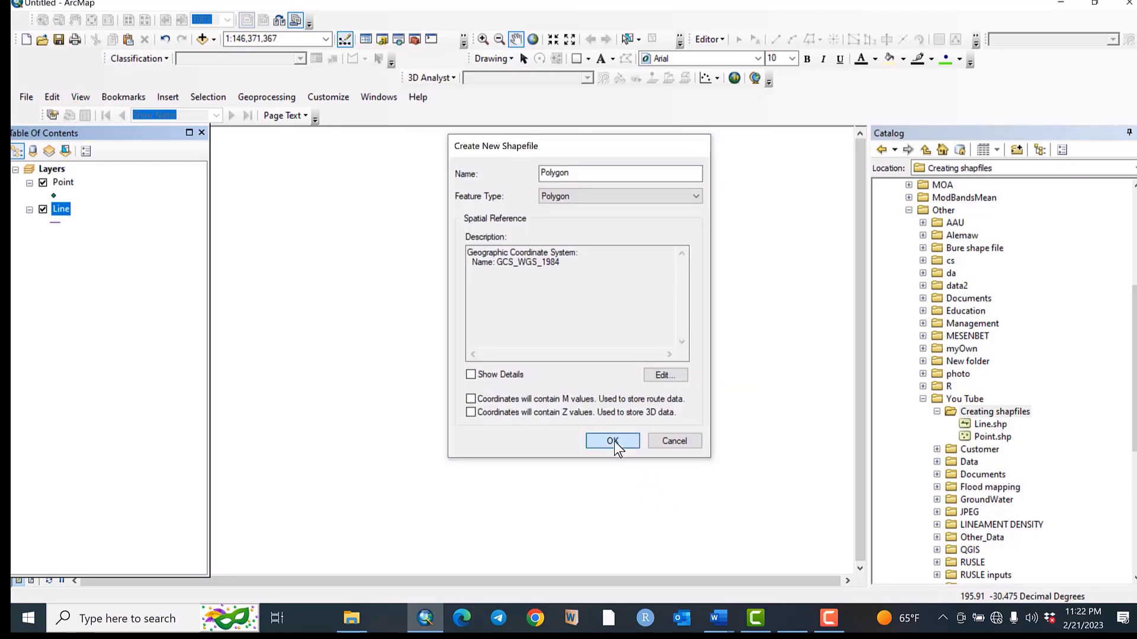
click(612, 441)
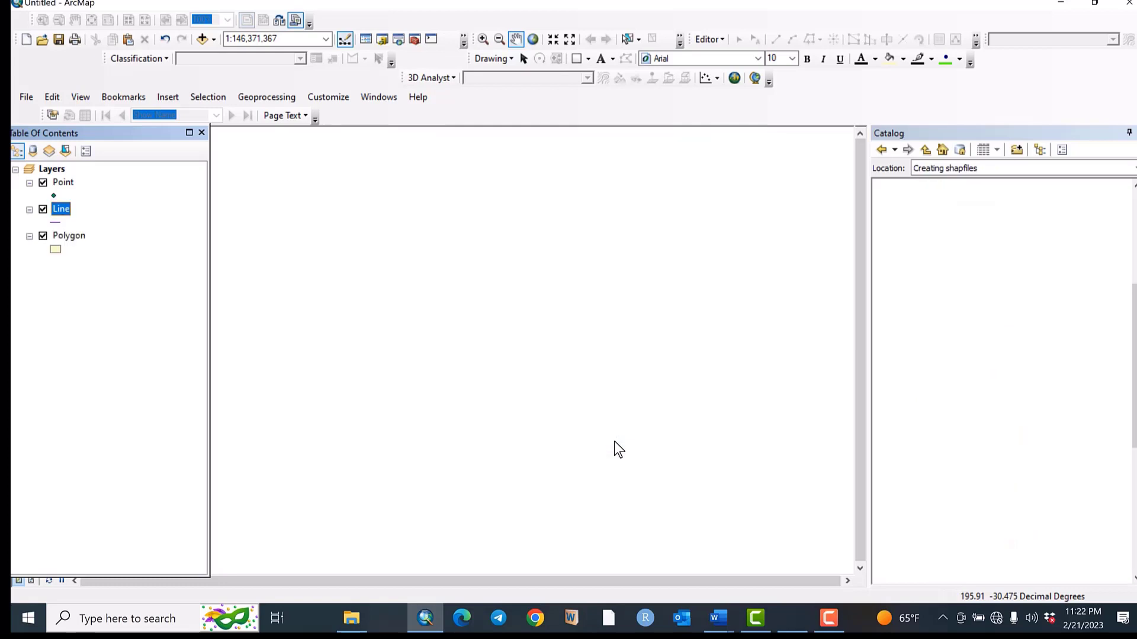
click(45, 300)
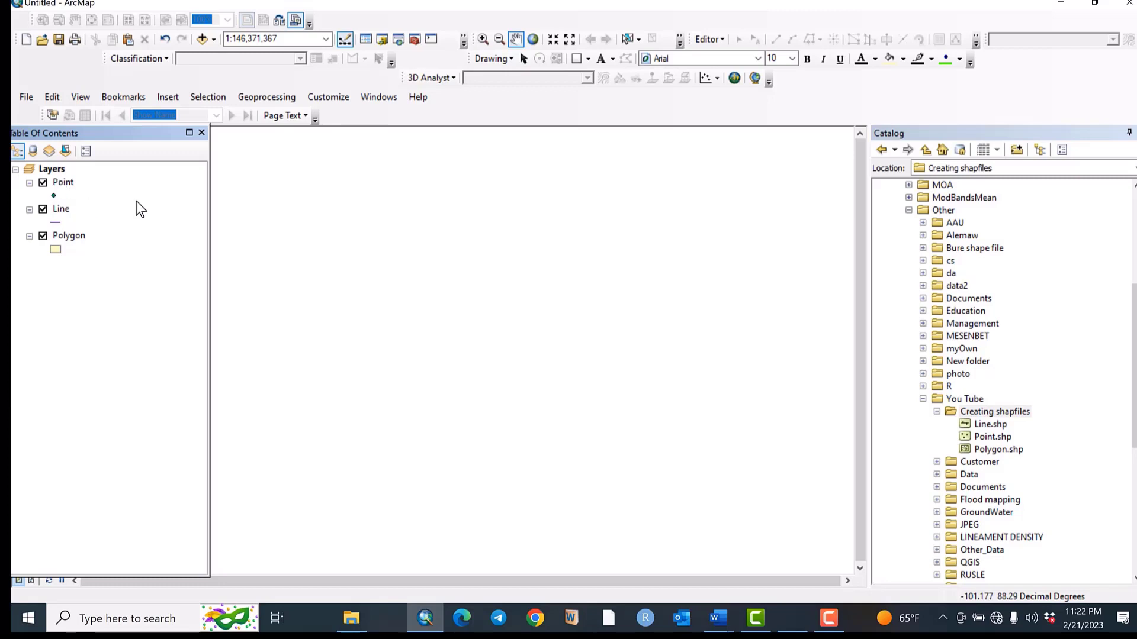
Add the Woreta toposheet.png raster from the Toposheet folder in You Tube's Data folder to the map.
click(1136, 133)
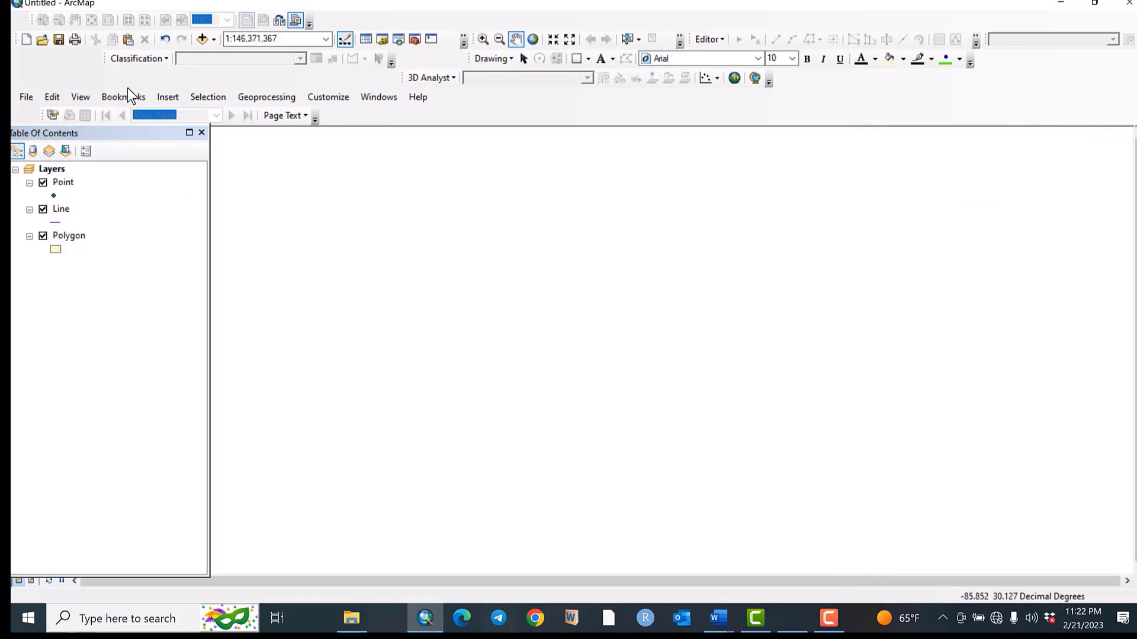
click(203, 39)
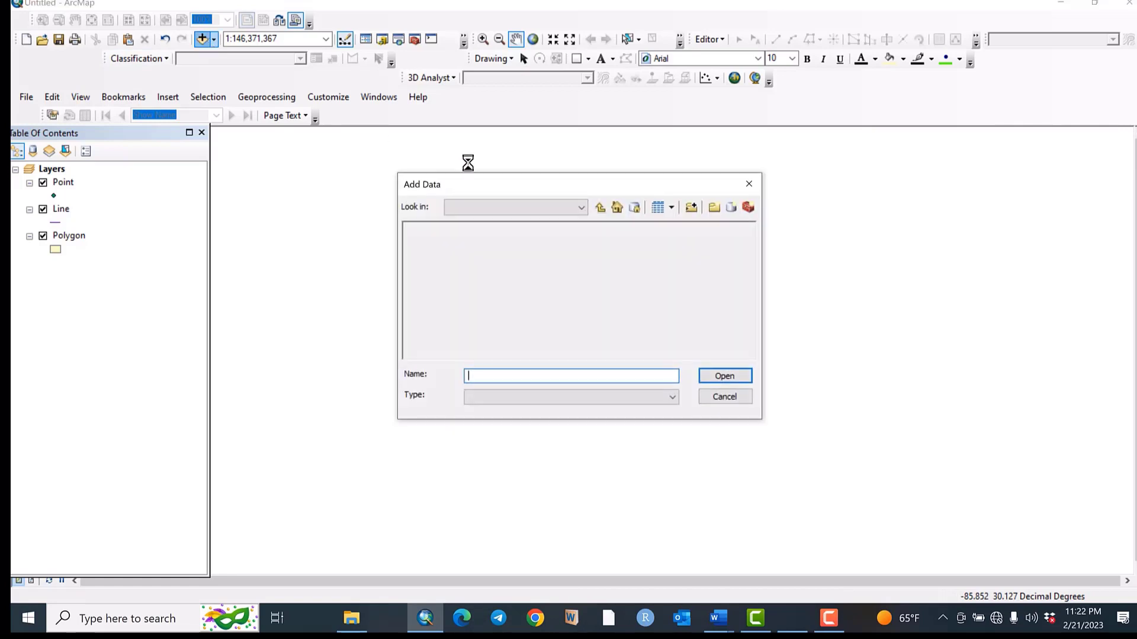
click(599, 212)
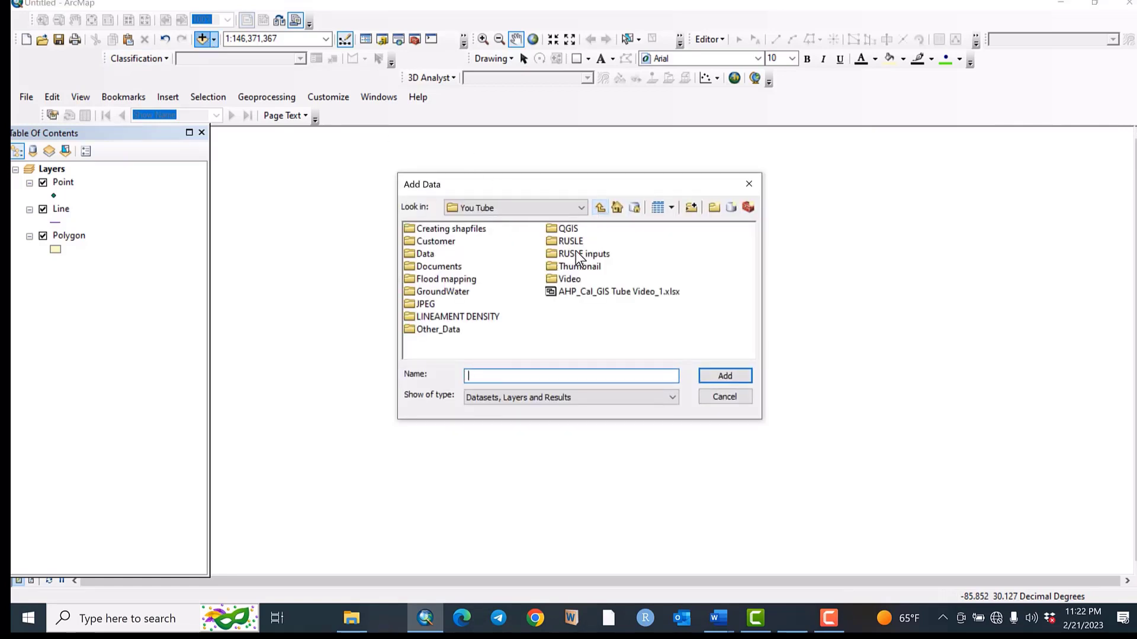
double_click(425, 254)
double_click(447, 306)
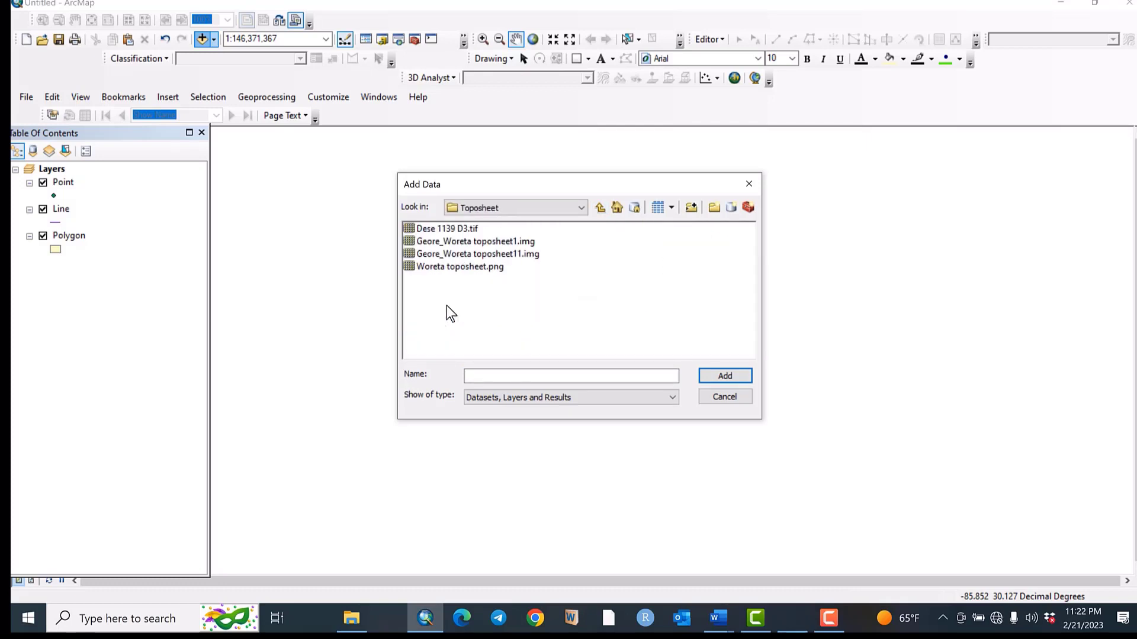
double_click(441, 267)
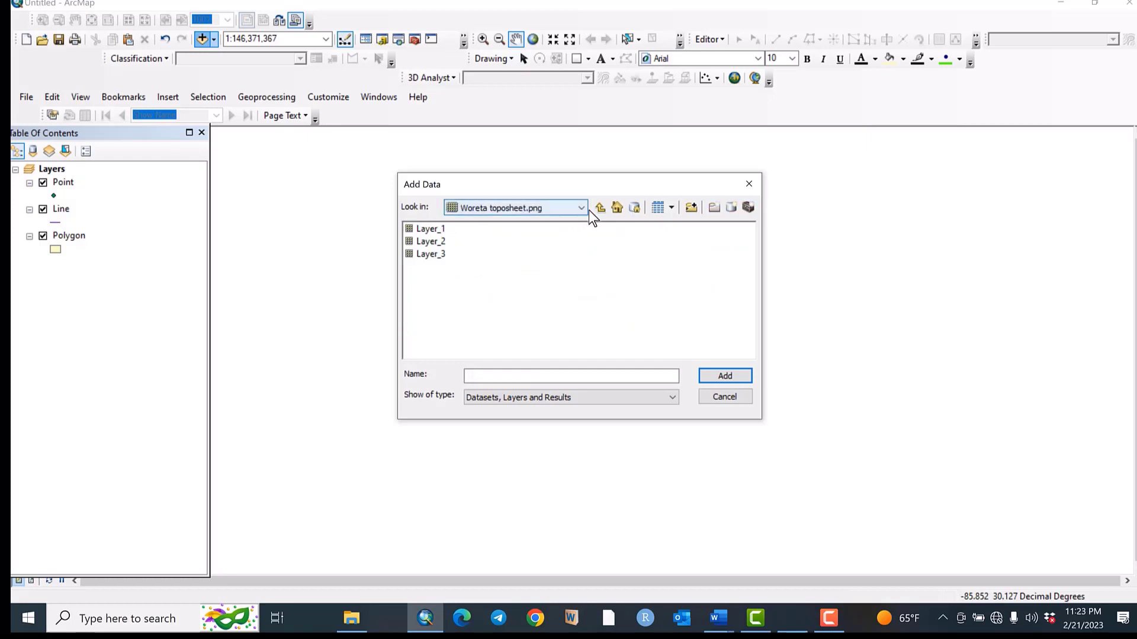
click(600, 209)
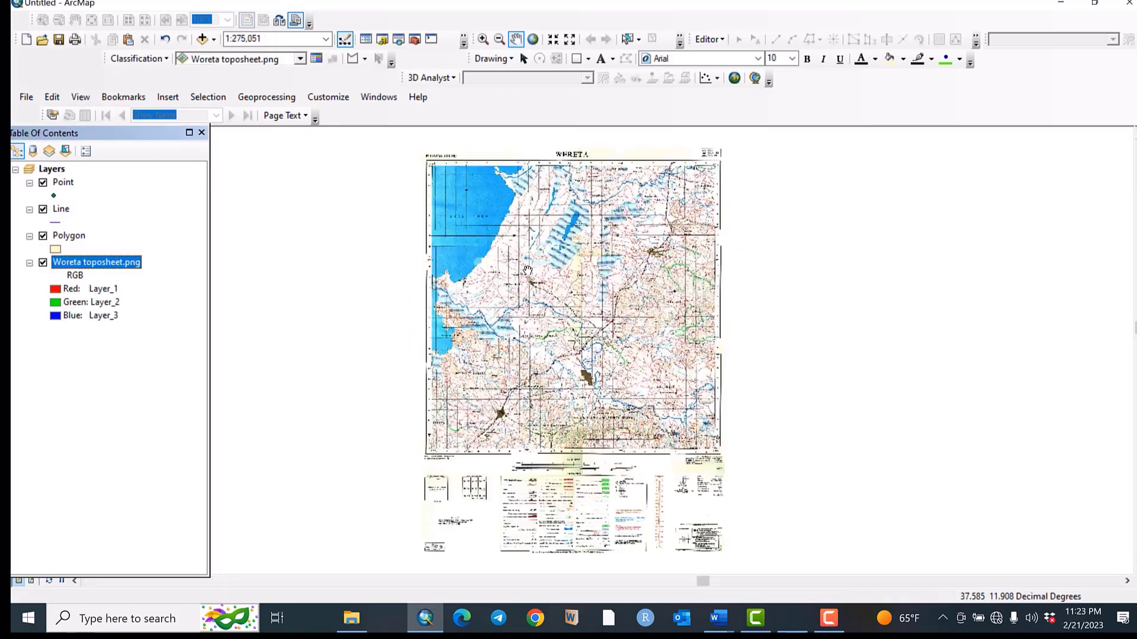
Examine the northern half of the Wereta toposheet, from Lake Tana across the Fogera Plain to Wereta town, for features to digitize.
scroll(527, 271, up, 1)
scroll(528, 270, up, 2)
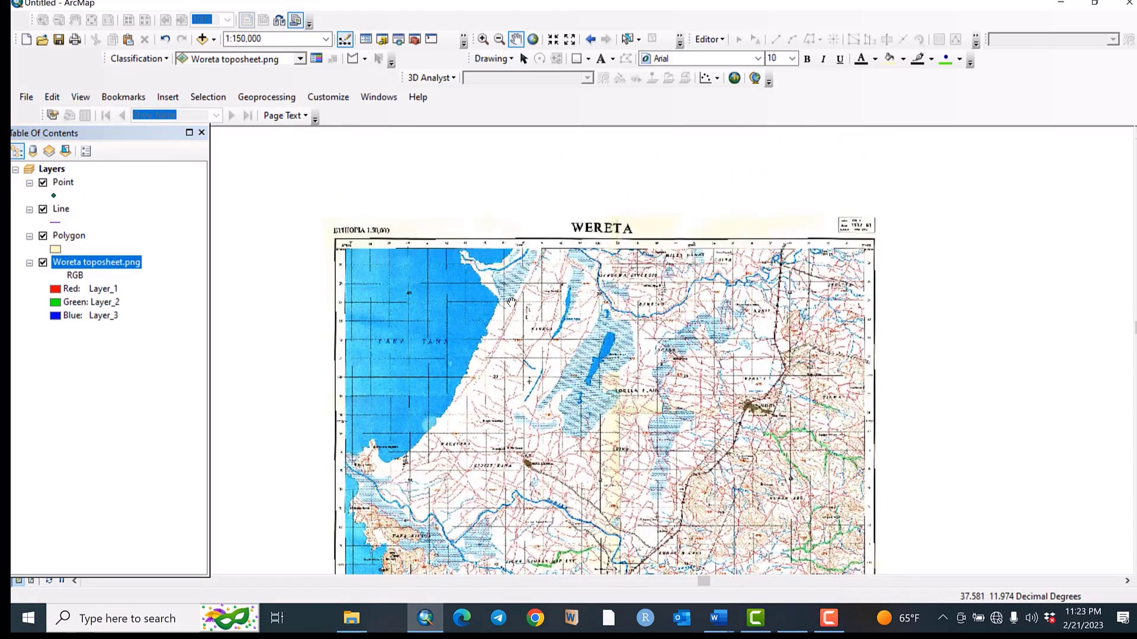
scroll(511, 303, up, 3)
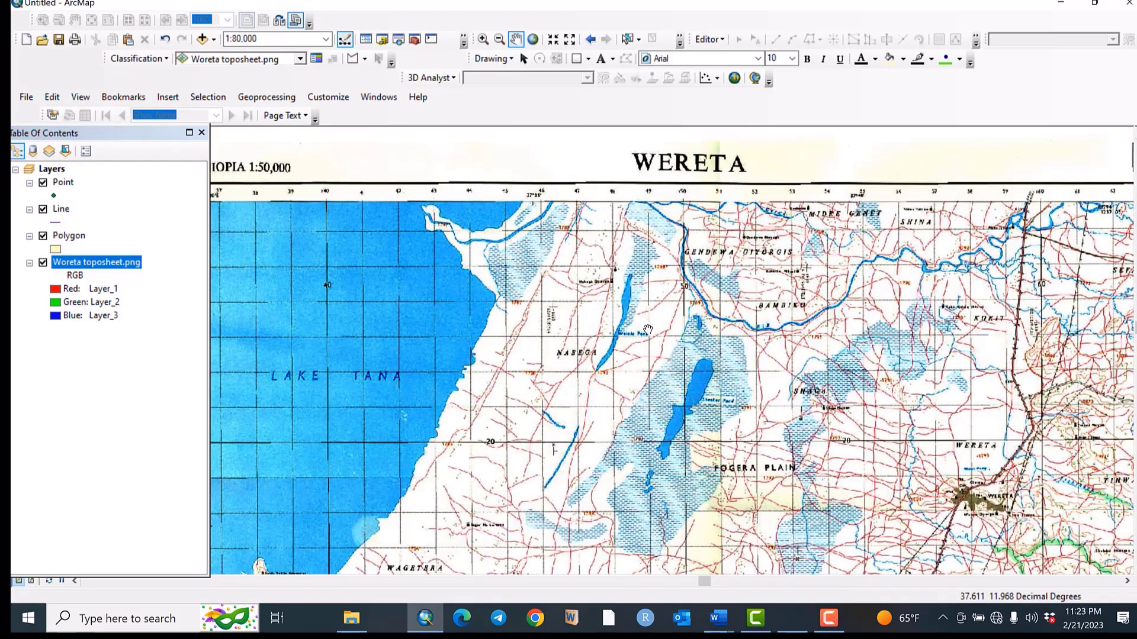
drag(648, 329, 487, 300)
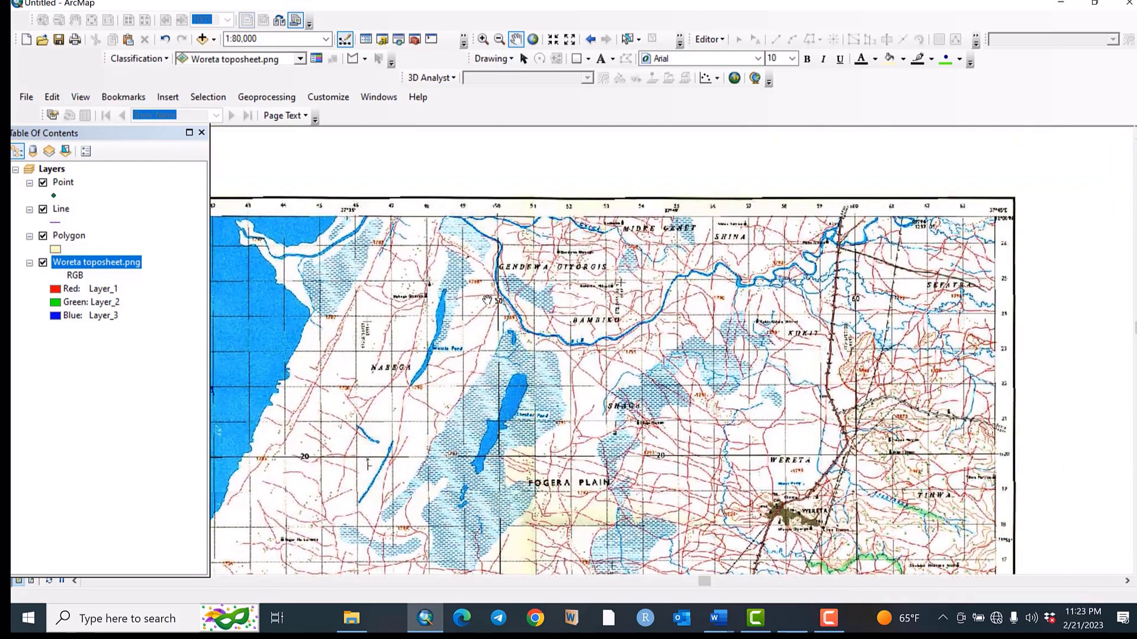
scroll(480, 298, up, 2)
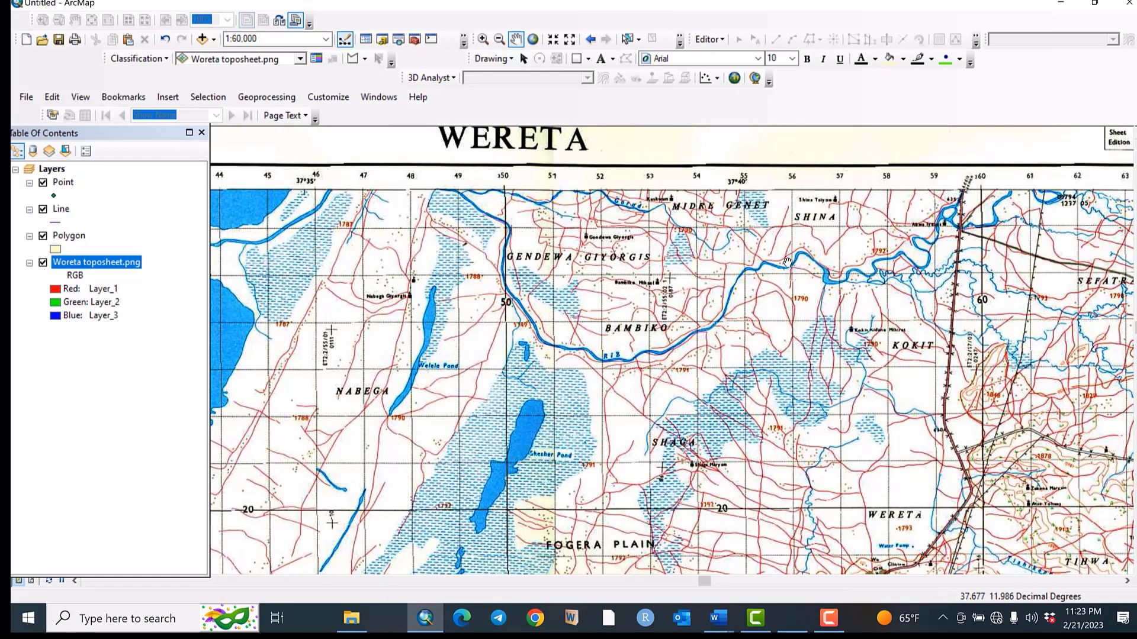
drag(395, 313, 714, 333)
drag(358, 439, 269, 415)
drag(716, 303, 528, 239)
drag(643, 379, 546, 283)
scroll(651, 317, down, 1)
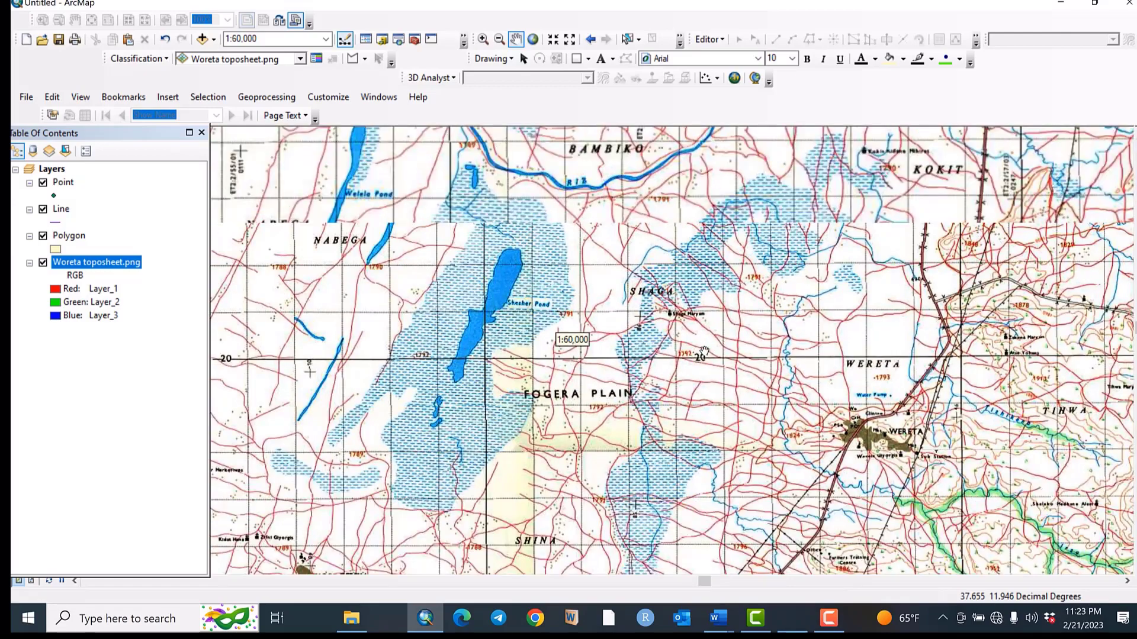
scroll(691, 335, down, 1)
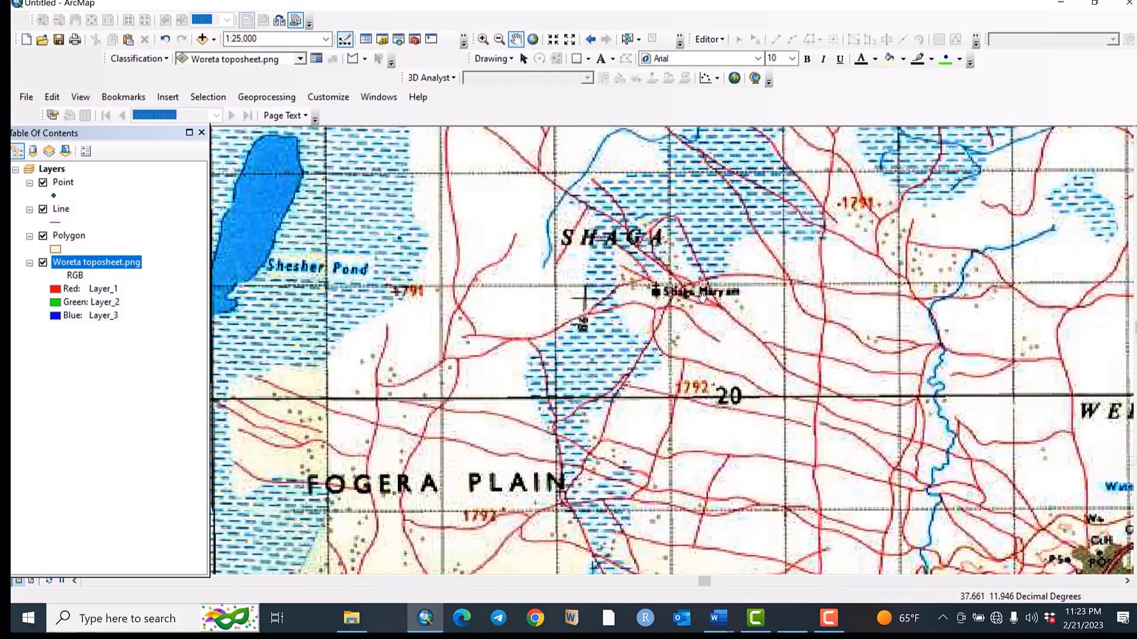
Inspect the Rib river, Welela Pond, Shesher Pond and the Shaga Maryam site up close as candidate line, polygon and point features.
drag(589, 161, 742, 298)
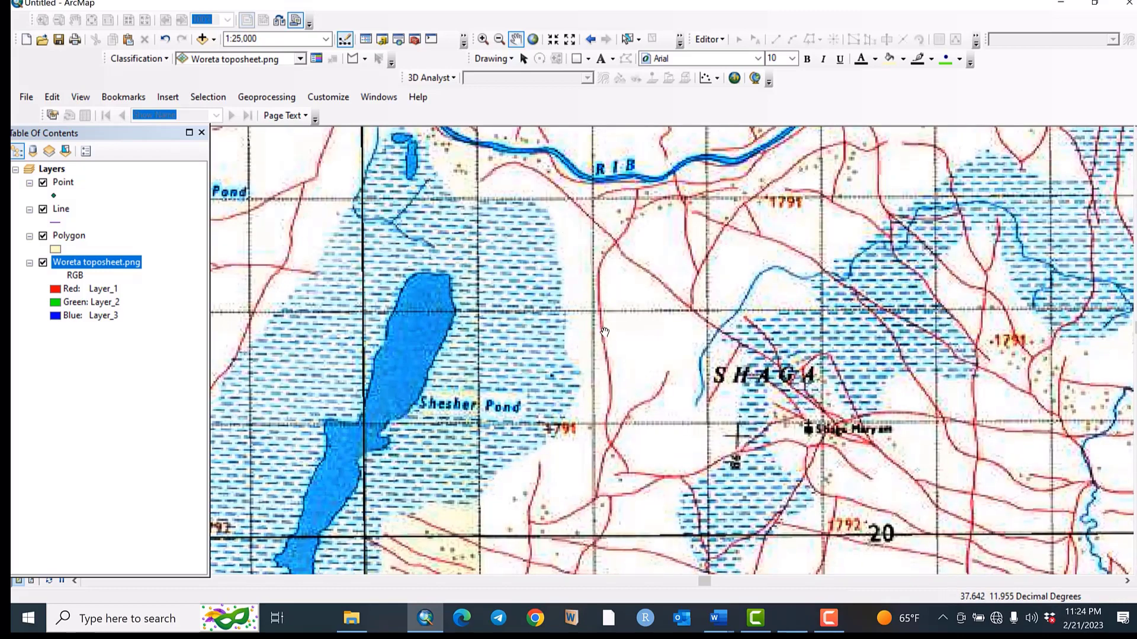
drag(645, 178, 647, 398)
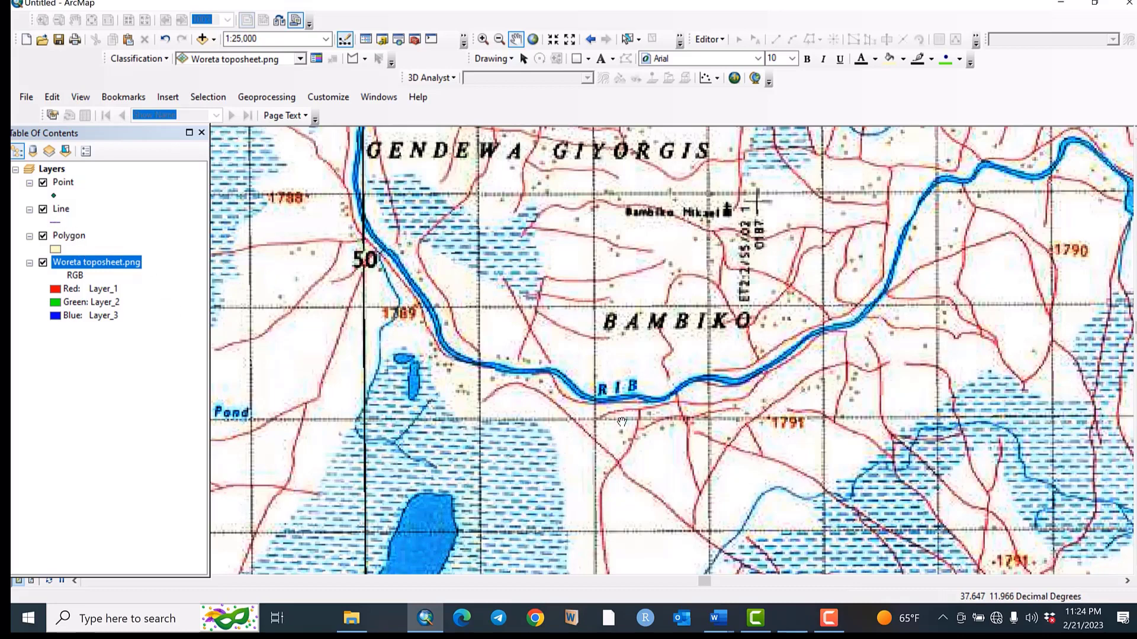
drag(462, 448, 758, 436)
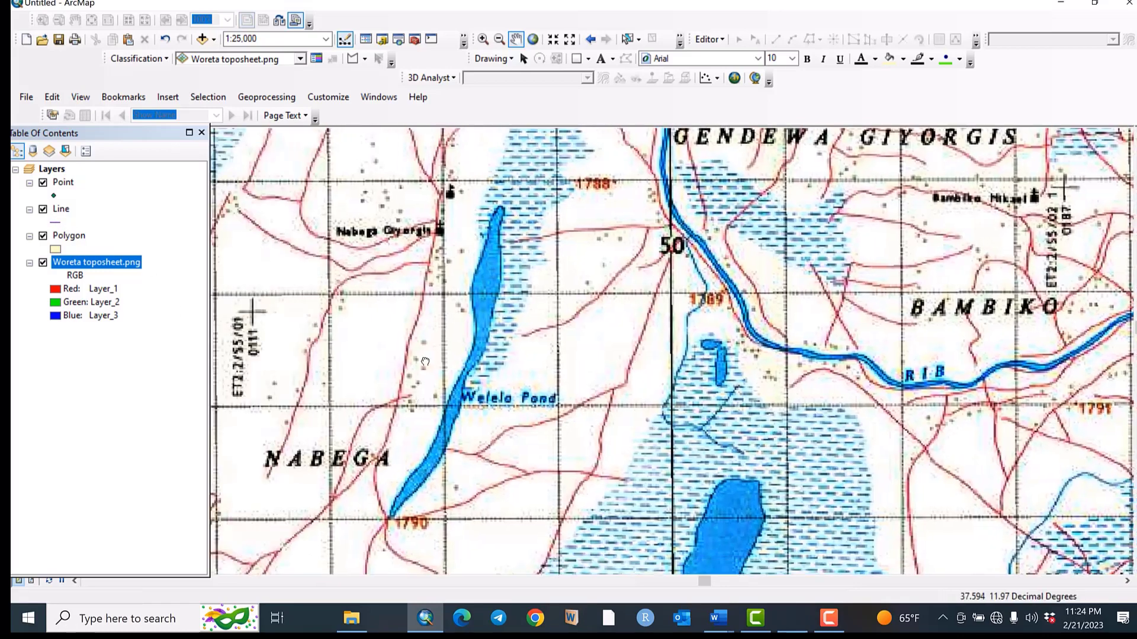
drag(301, 347, 774, 370)
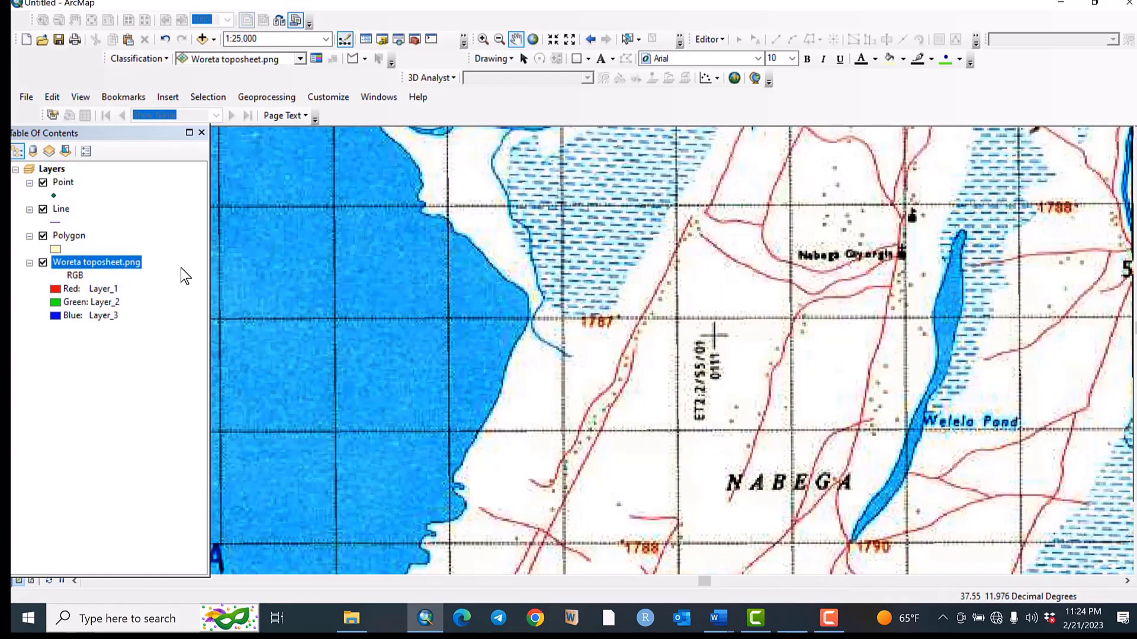
drag(953, 380, 661, 233)
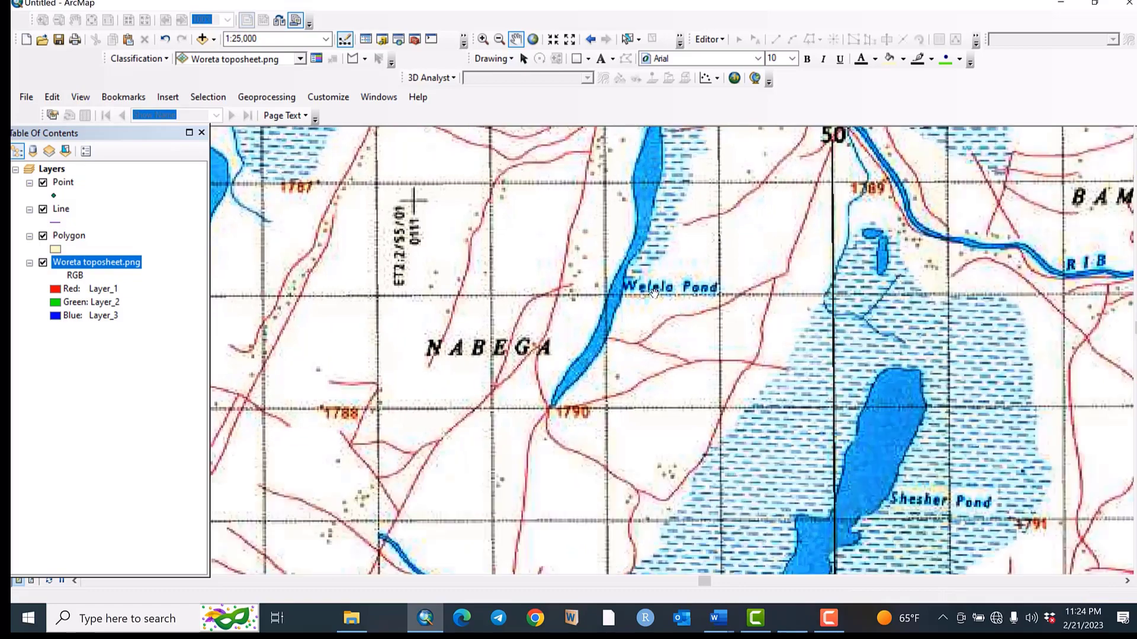
drag(731, 380, 731, 278)
drag(848, 370, 491, 306)
drag(788, 397, 766, 256)
drag(918, 217, 617, 267)
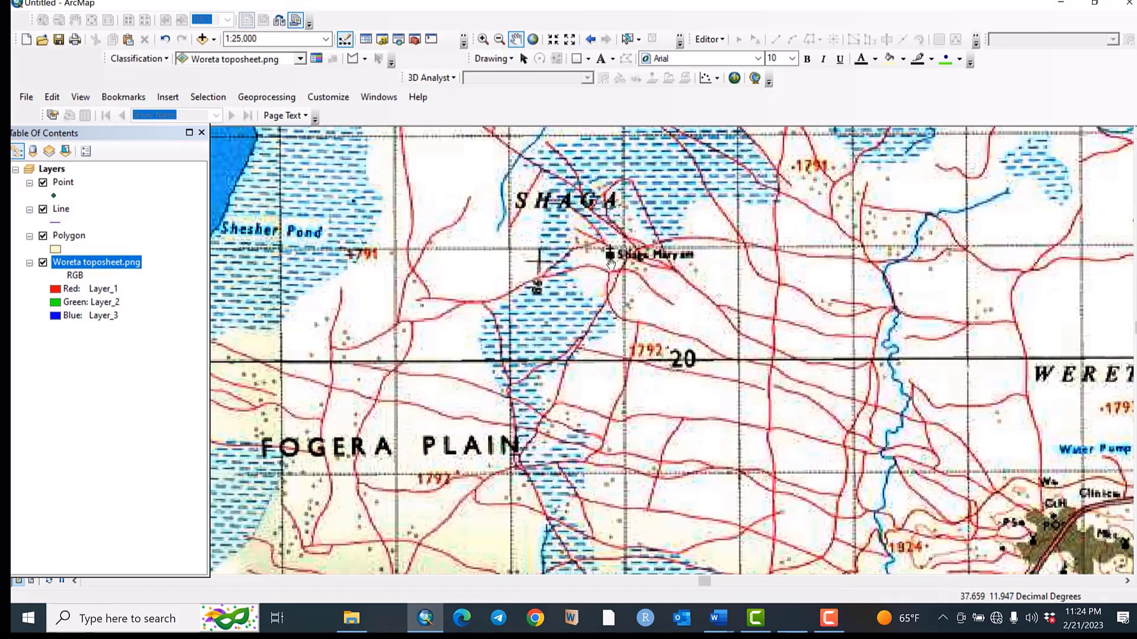
drag(609, 207, 977, 423)
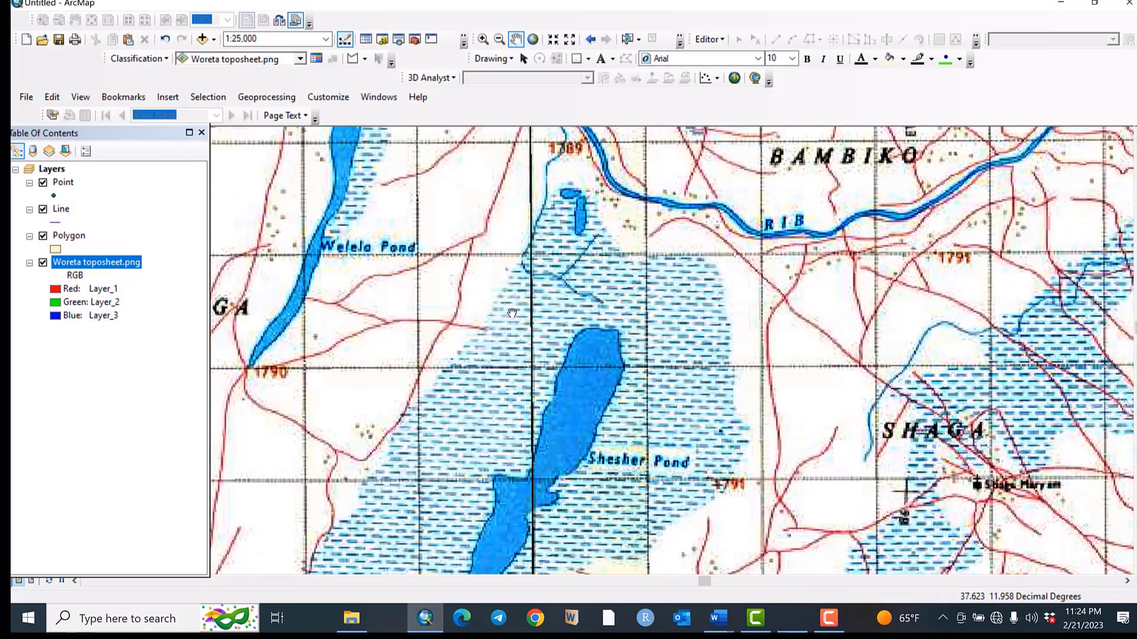
drag(583, 234, 617, 325)
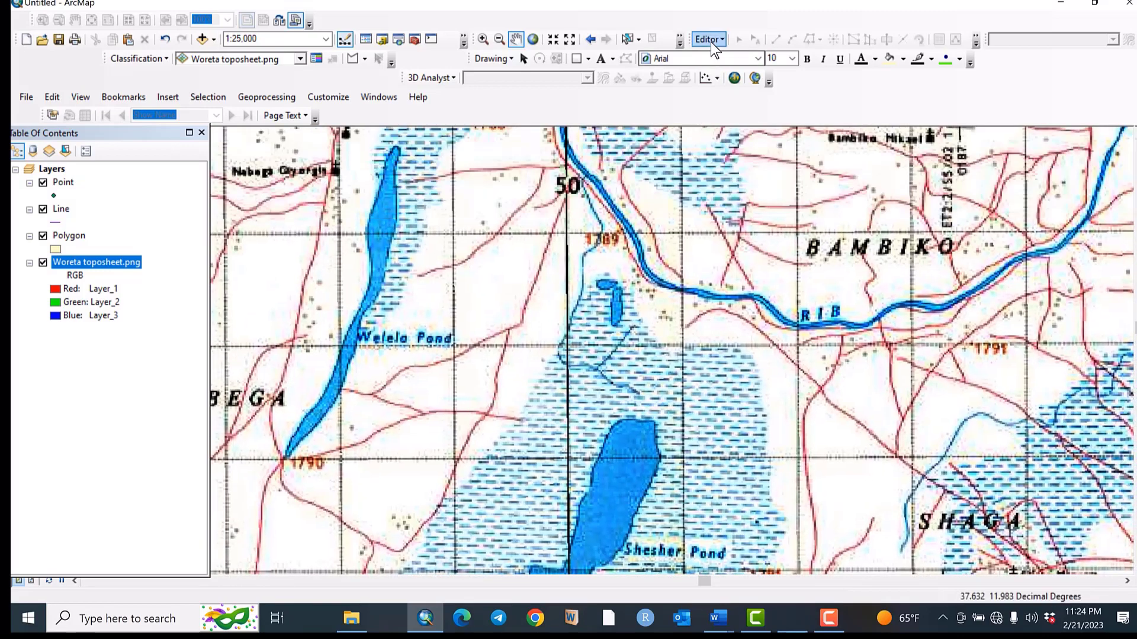
Start an edit session and choose the Line feature template with the Line construction tool, leaving the map area unobstructed.
click(711, 40)
click(716, 52)
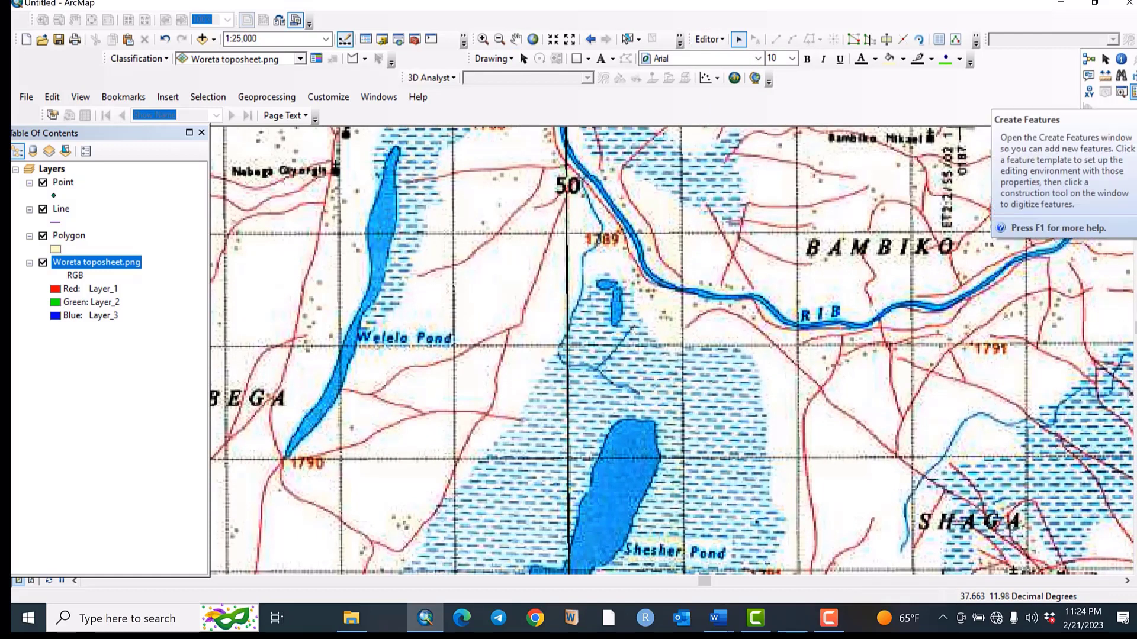
click(1132, 92)
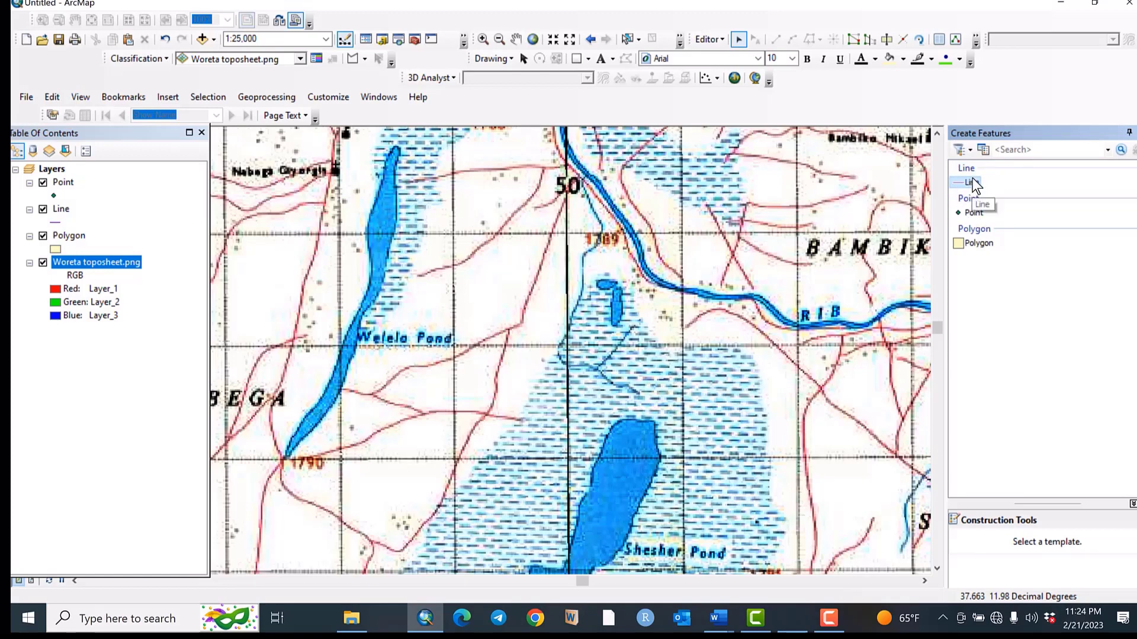
click(973, 182)
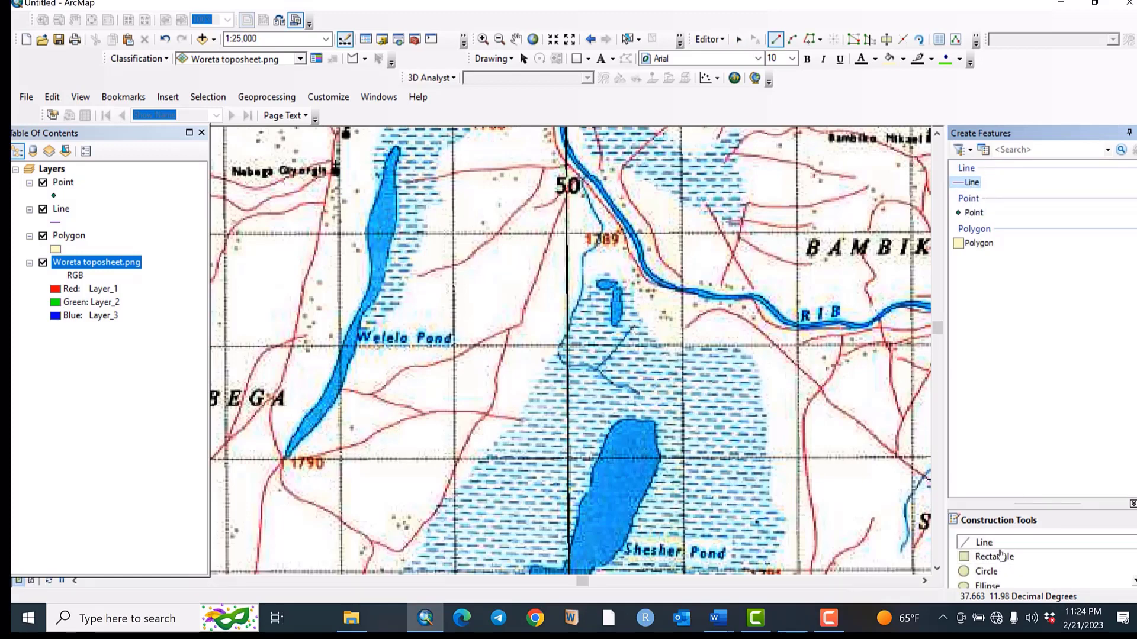
scroll(644, 283, up, 1)
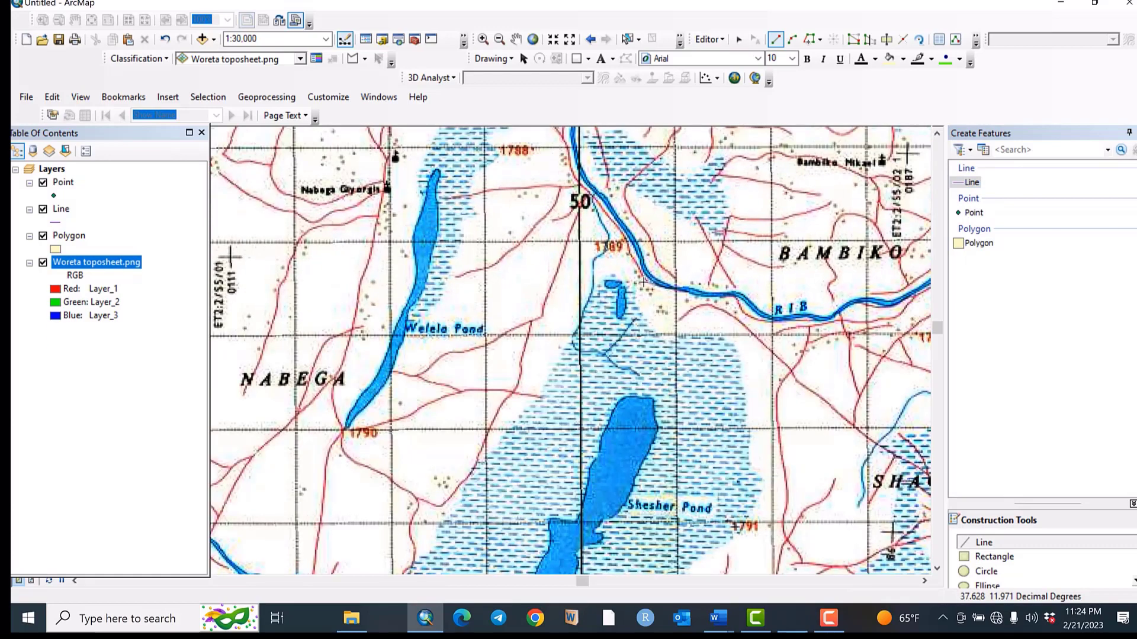
scroll(643, 282, up, 1)
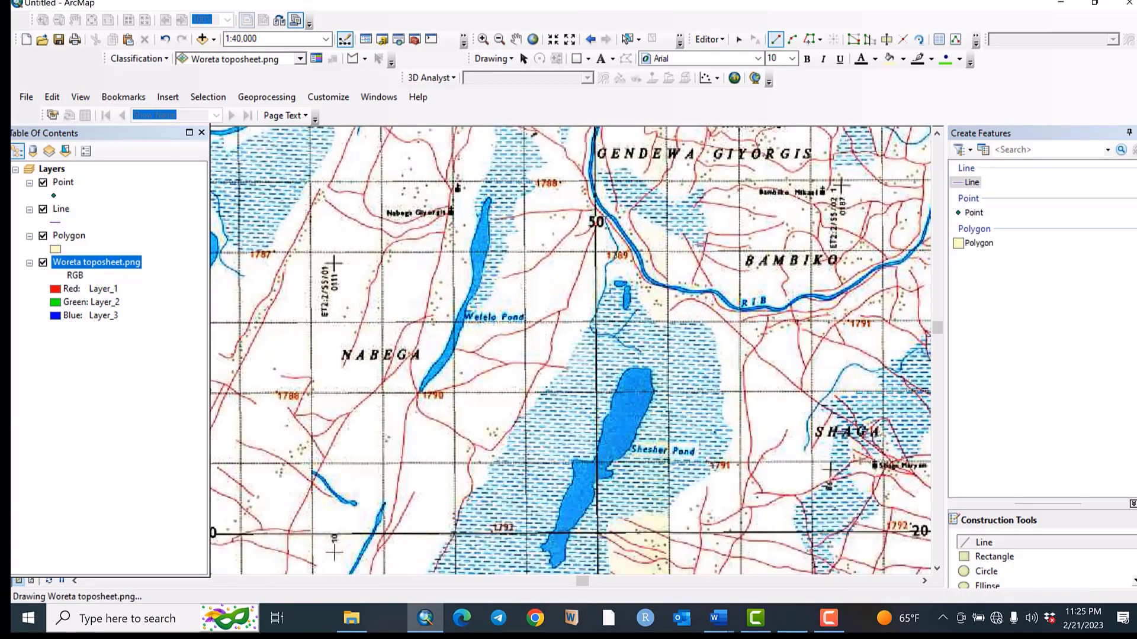
click(1129, 133)
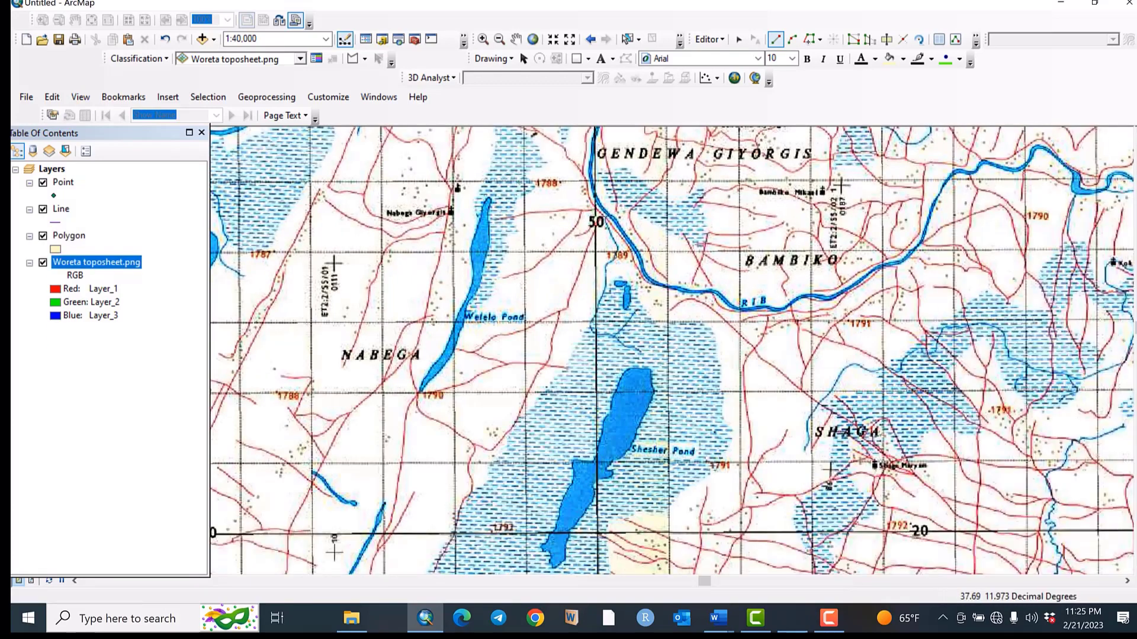
Digitize the Rib river as a line feature, tracing its course past Gendewa Giyorgis and Bambiko to the loop near grid line 57.
click(1135, 131)
click(1135, 131)
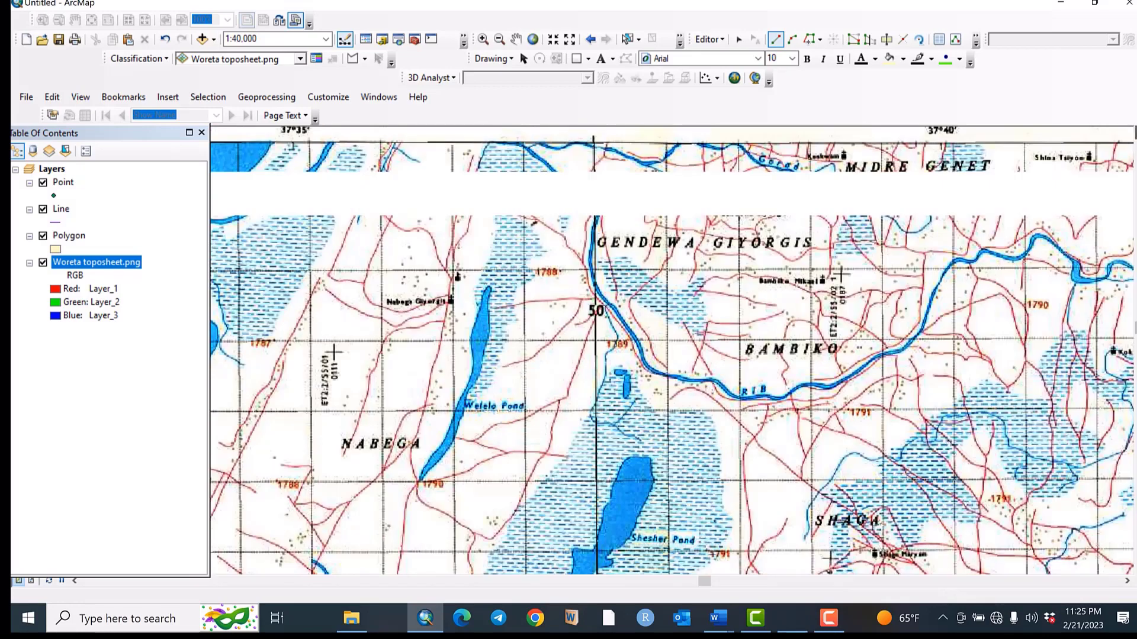
click(1135, 131)
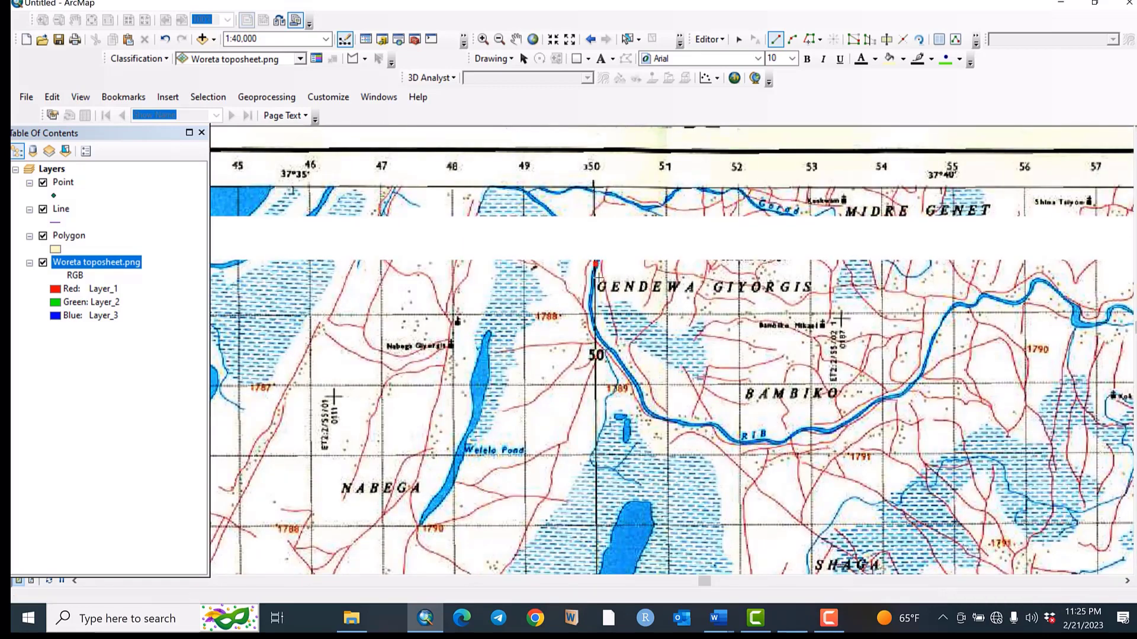
click(596, 263)
click(591, 313)
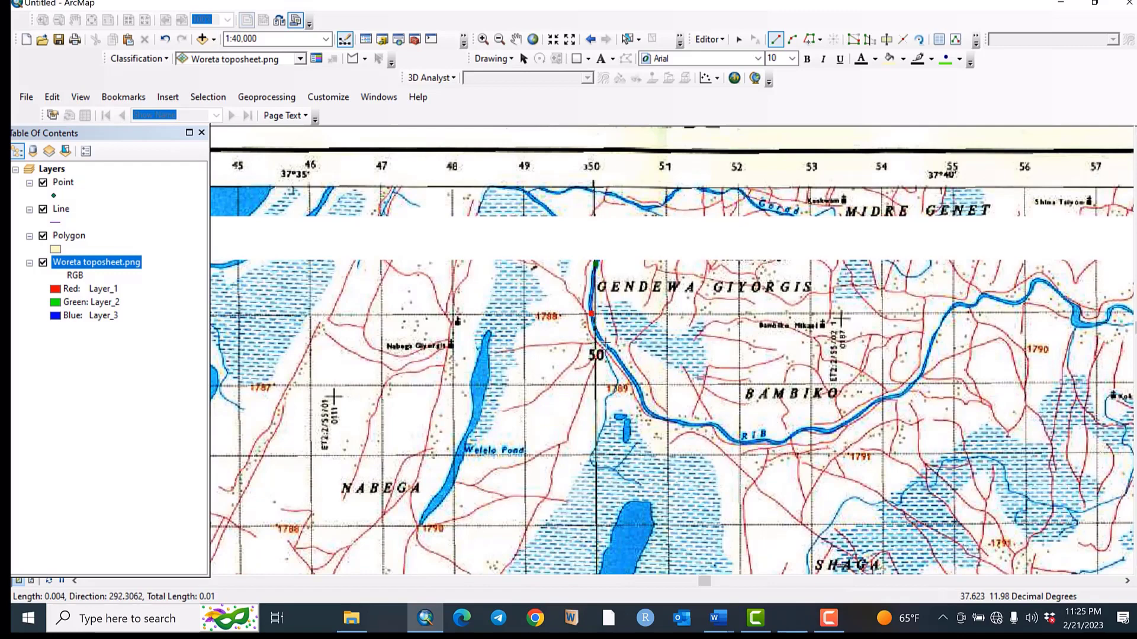
click(604, 342)
click(635, 385)
click(648, 413)
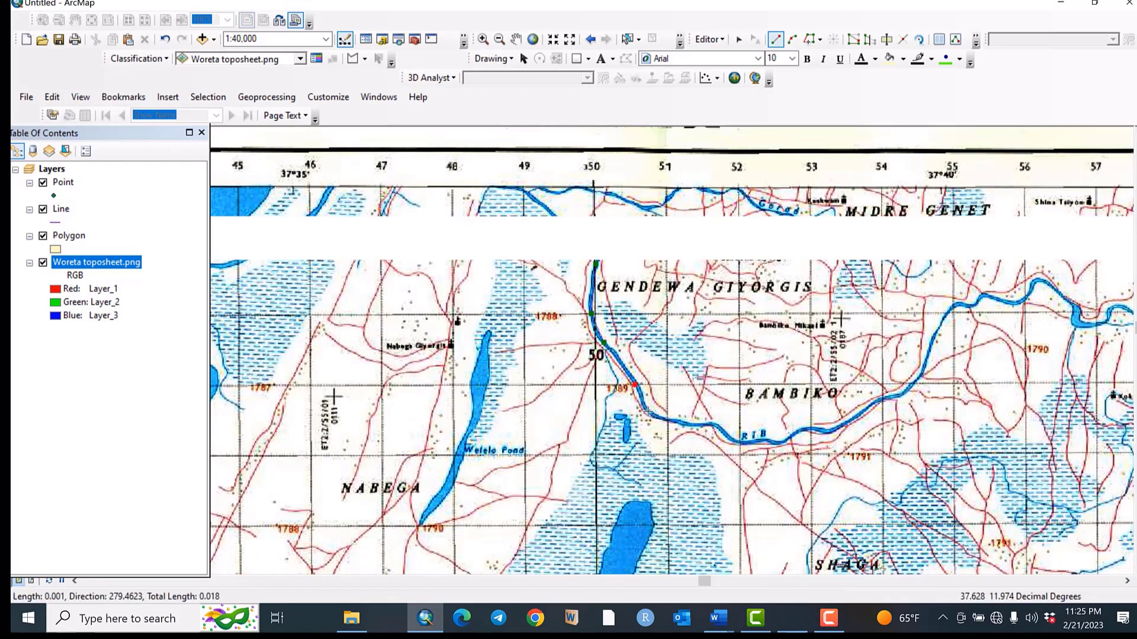
click(850, 426)
click(863, 417)
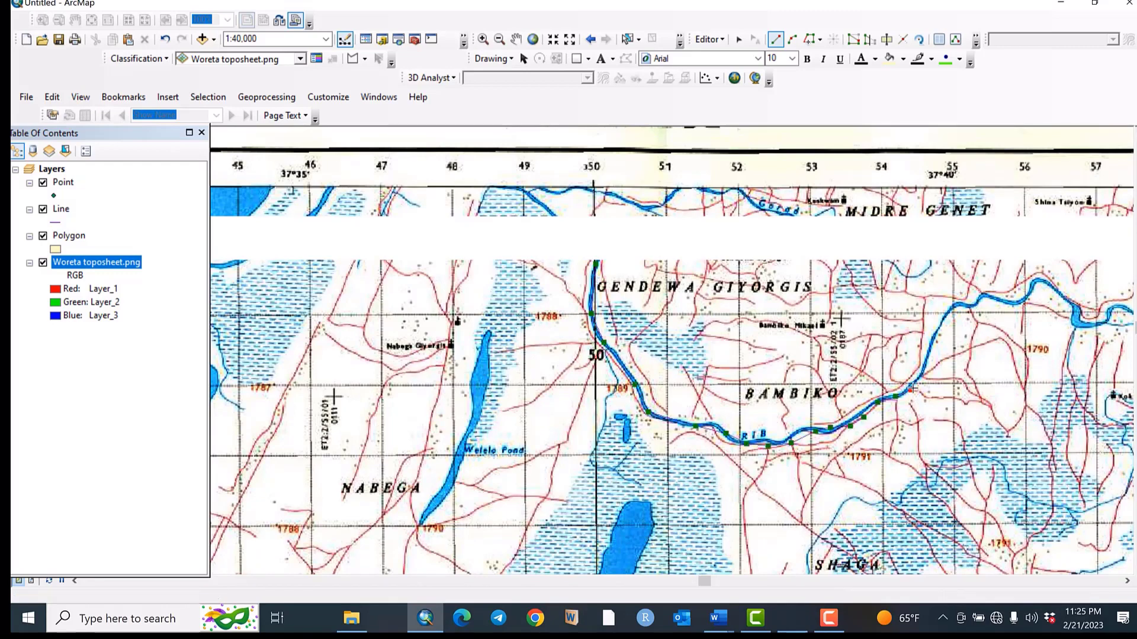
click(877, 403)
click(896, 396)
click(913, 389)
click(925, 362)
click(930, 343)
click(935, 322)
click(948, 311)
click(960, 305)
click(972, 304)
click(980, 300)
click(1001, 299)
click(1015, 303)
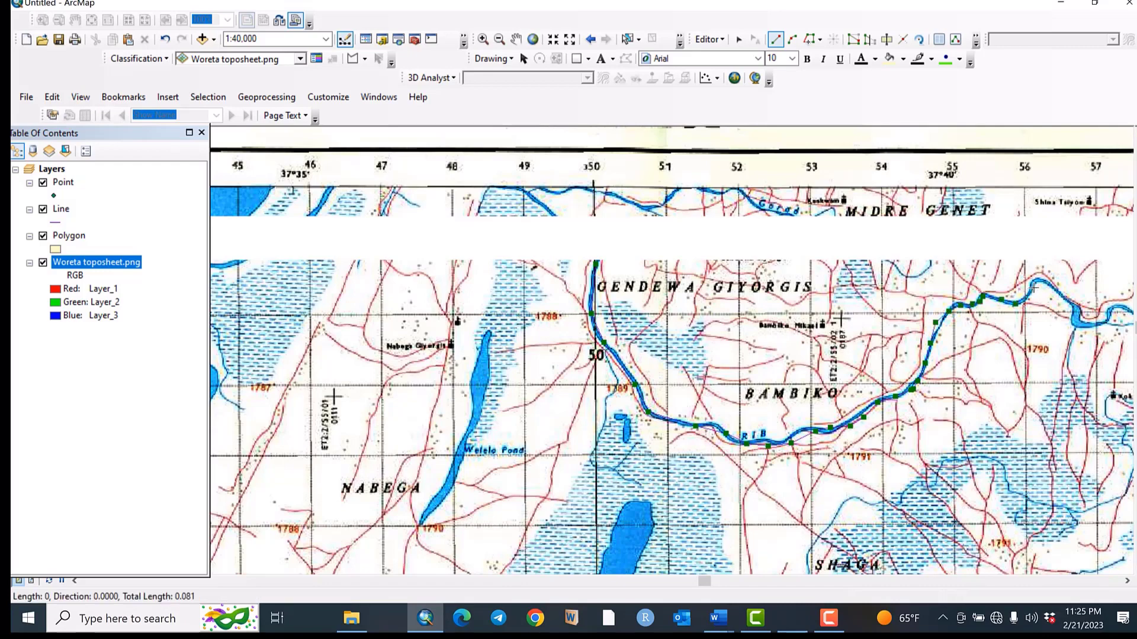
click(1026, 297)
click(1046, 281)
click(1069, 294)
click(1078, 319)
click(1087, 327)
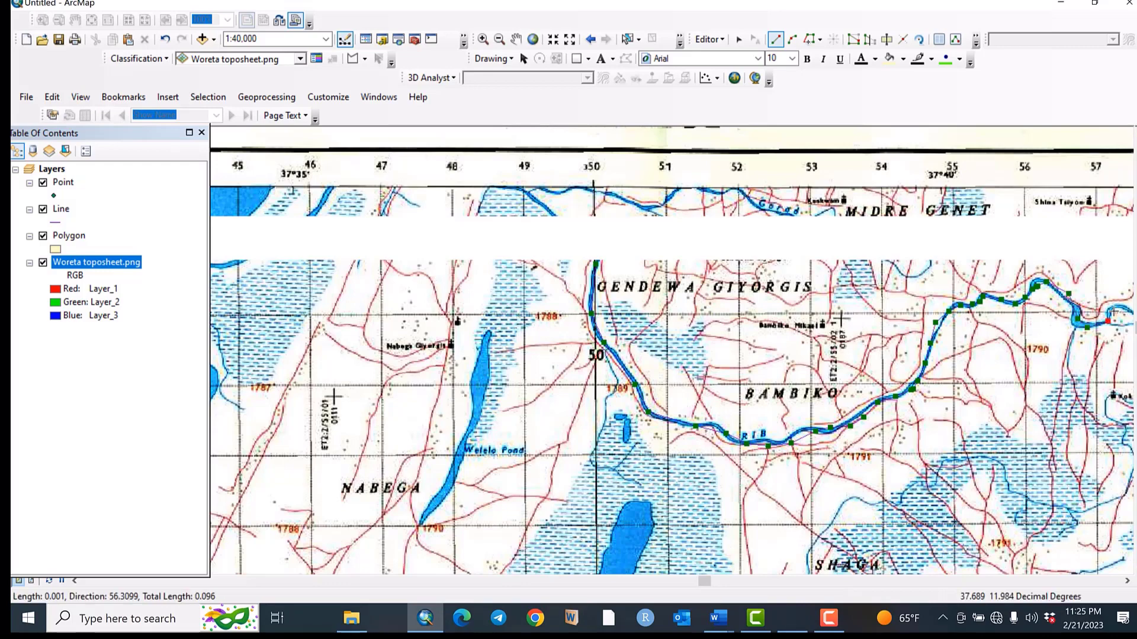
double_click(1111, 315)
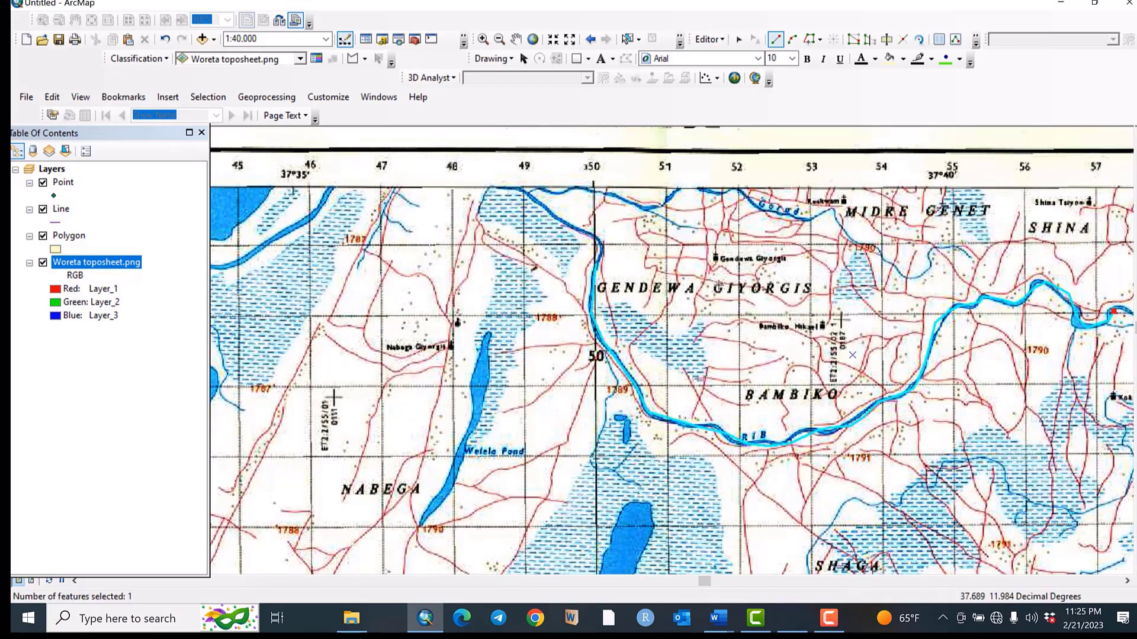
click(1113, 310)
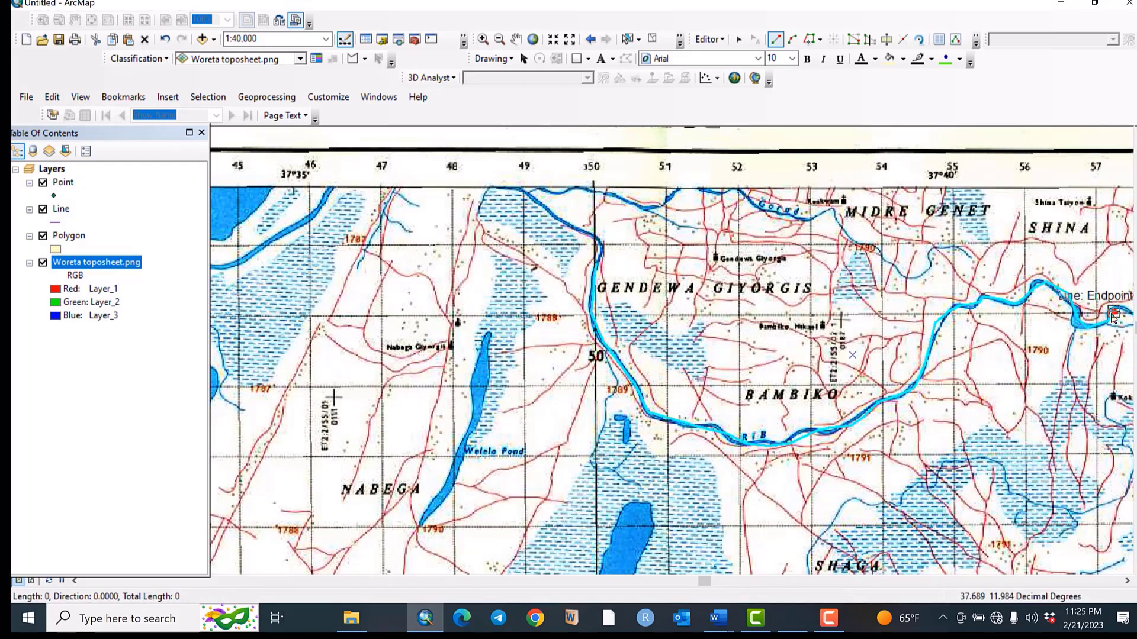
Finish the Rib river sketch and change the Line layer's symbol to bright magenta with a thicker line width.
right_click(1114, 316)
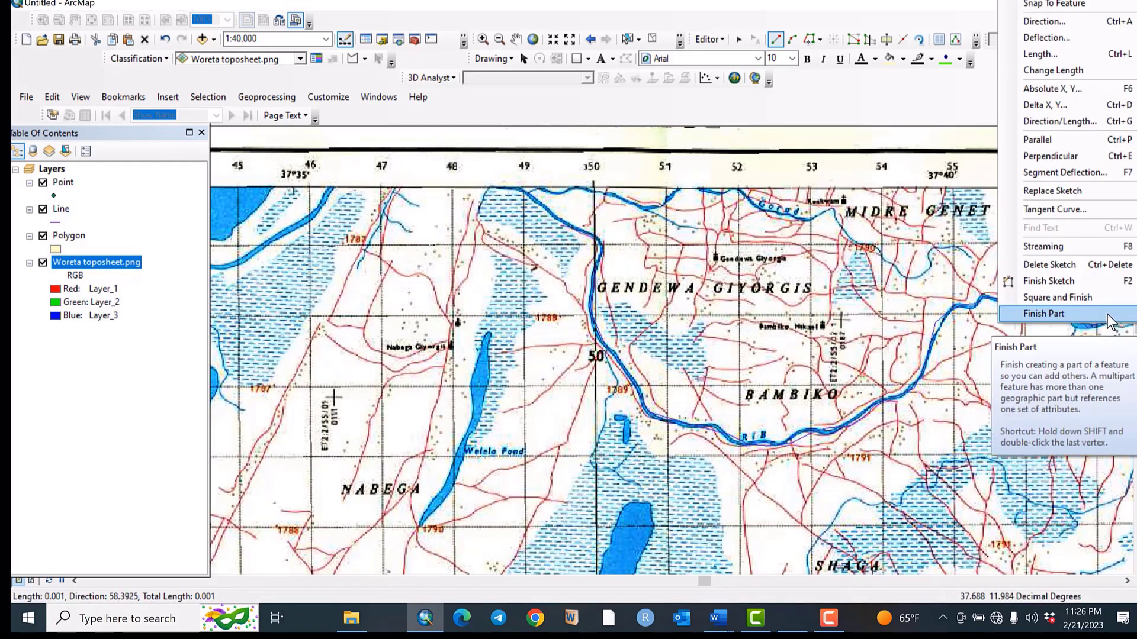
click(1079, 282)
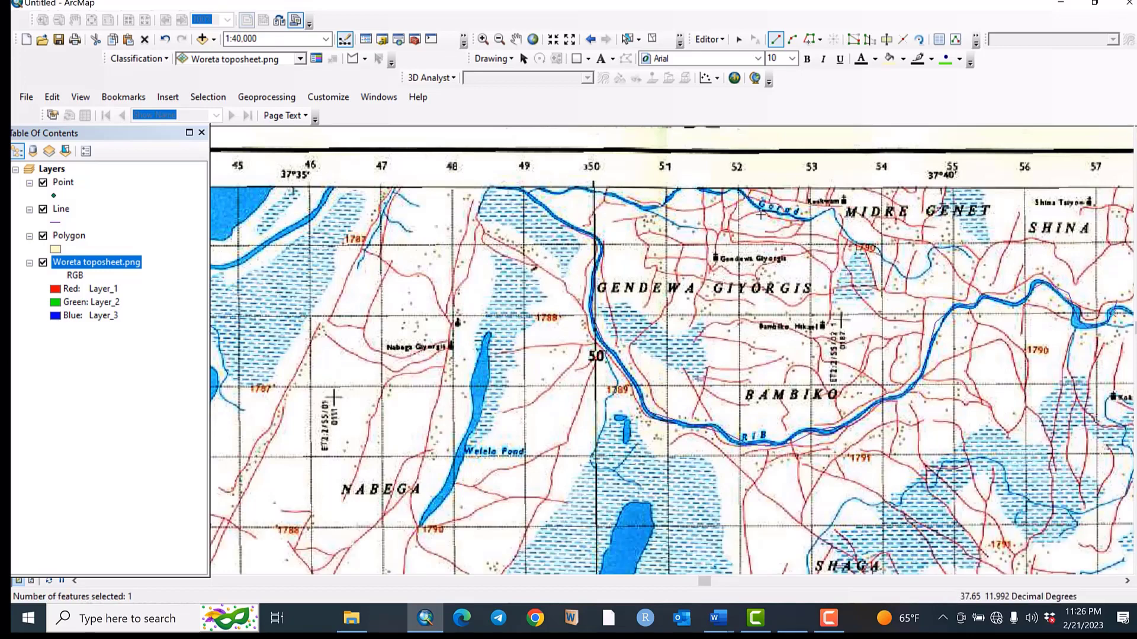
click(52, 222)
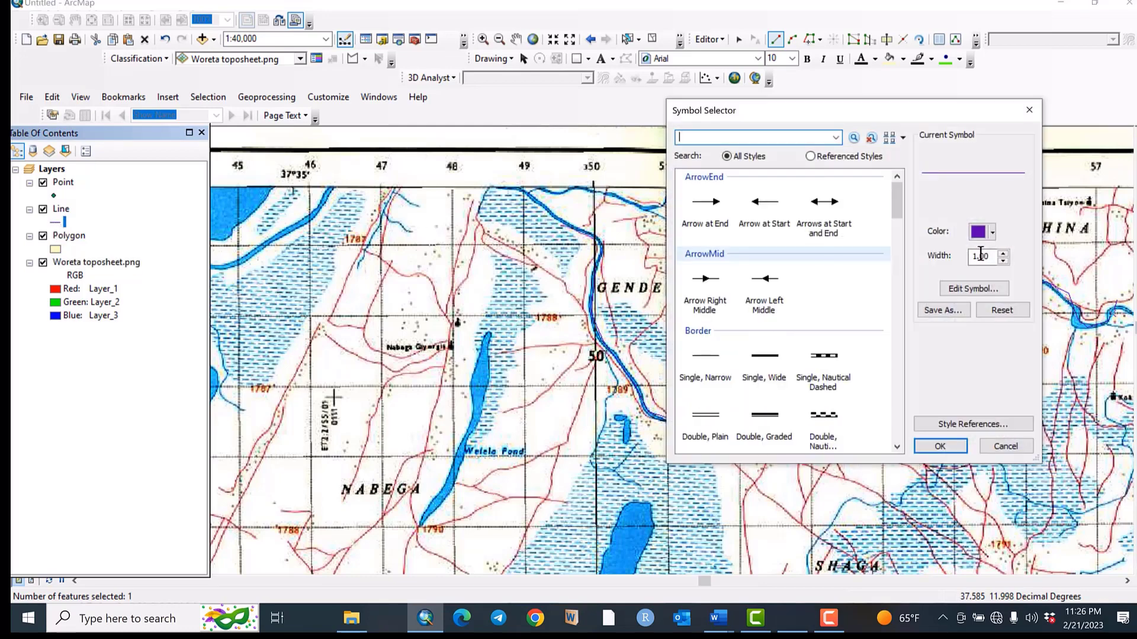
click(983, 233)
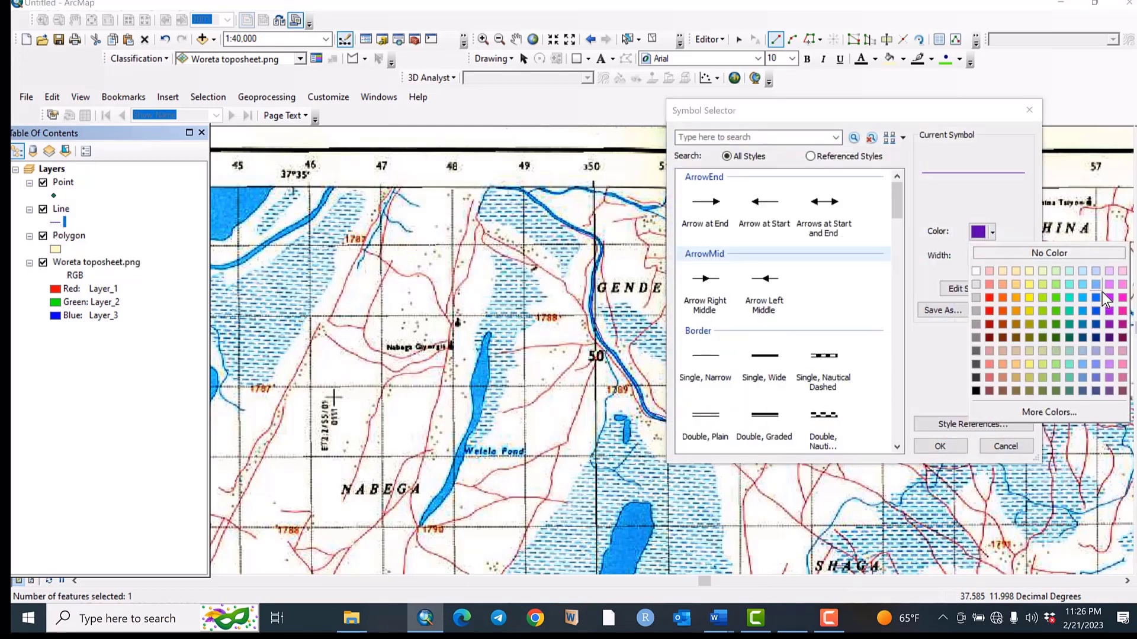
click(1120, 297)
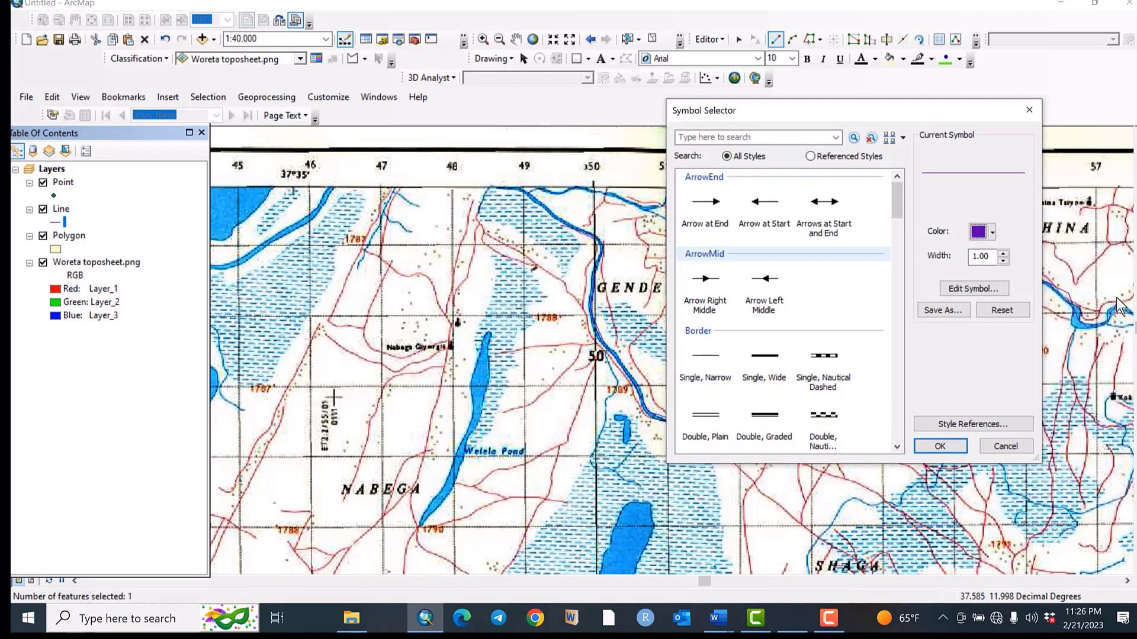
click(1003, 254)
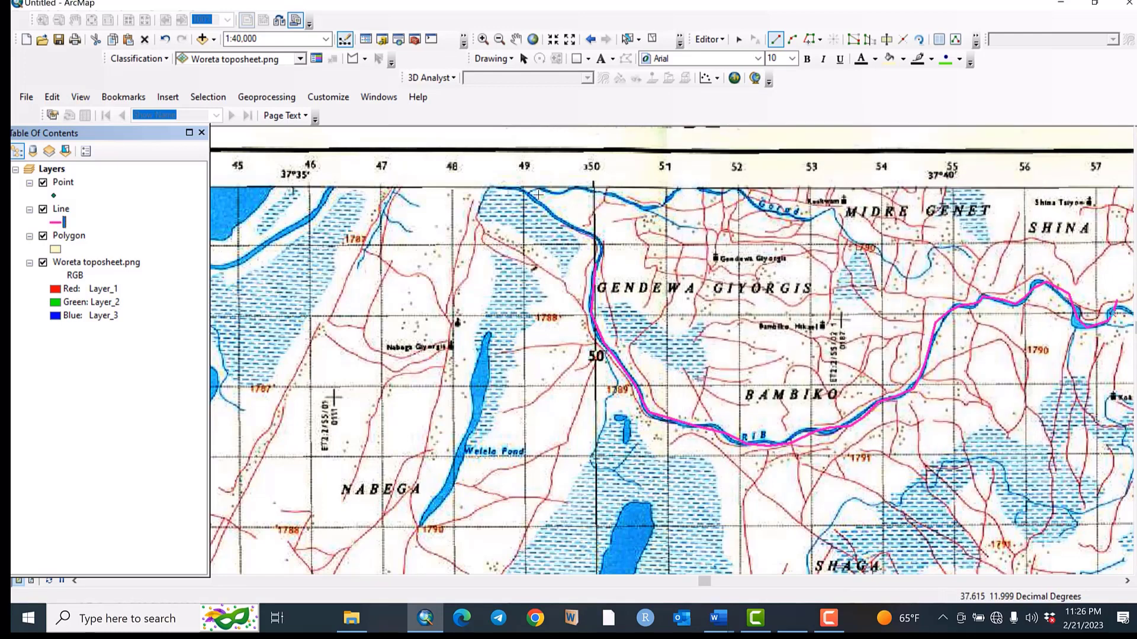
Digitize the river north of Gendewa Giyorgis as a line feature, tracing it eastward past Midre Genet, and finish the sketch.
click(538, 193)
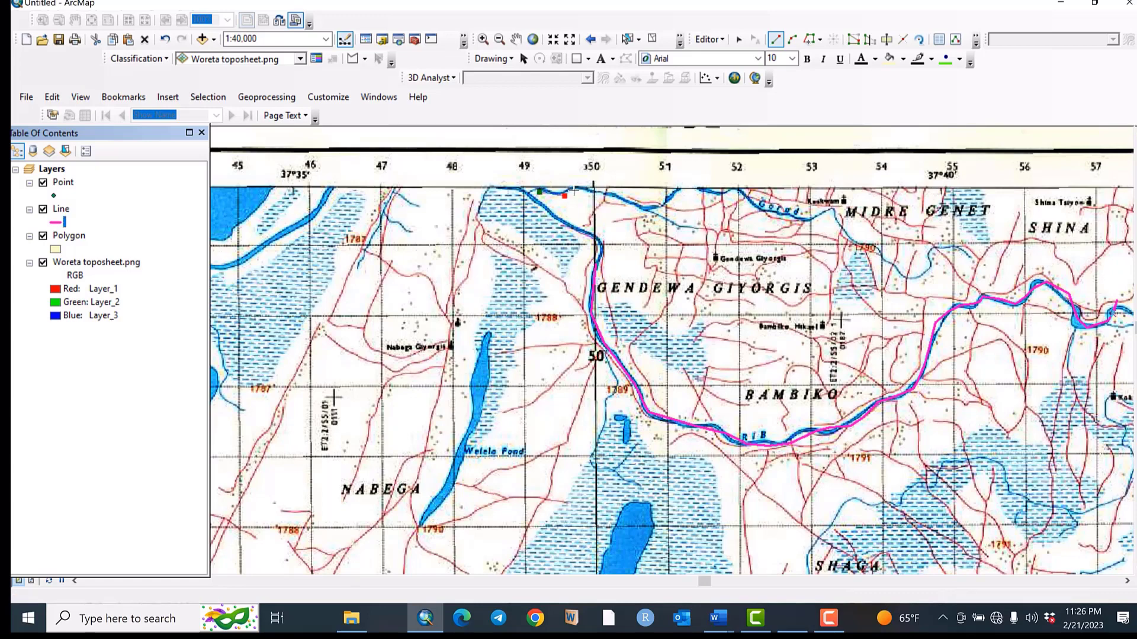
right_click(974, 259)
click(1020, 441)
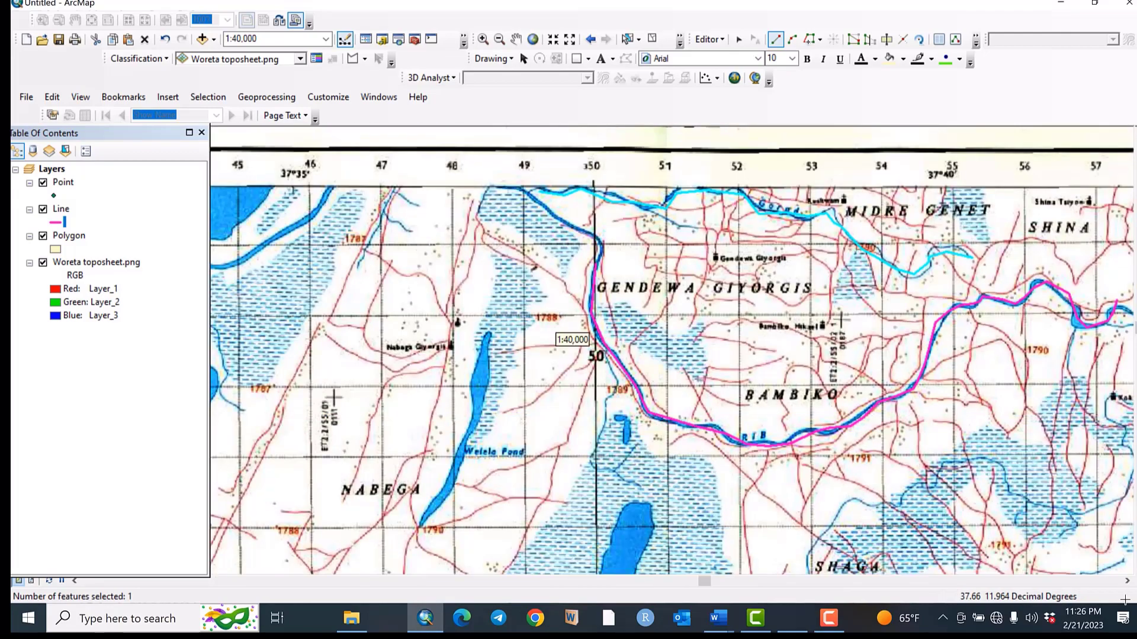
Digitize the stream north of Shaga as a line feature, following its curve northeast and east through the wetland, and finish the sketch.
click(1135, 568)
click(1135, 568)
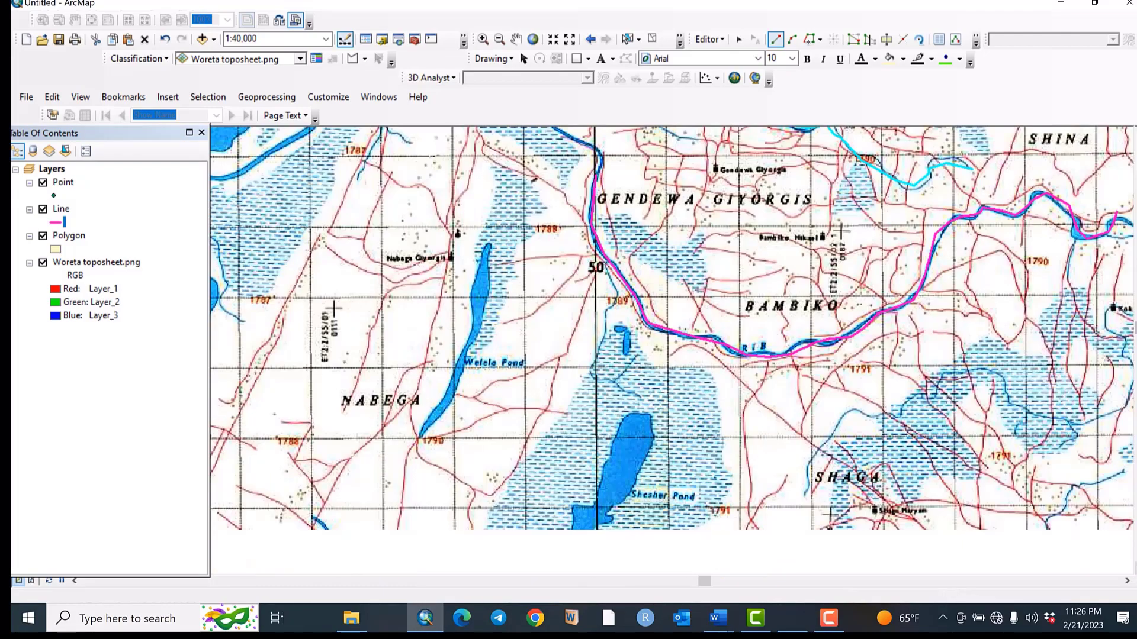
click(1135, 568)
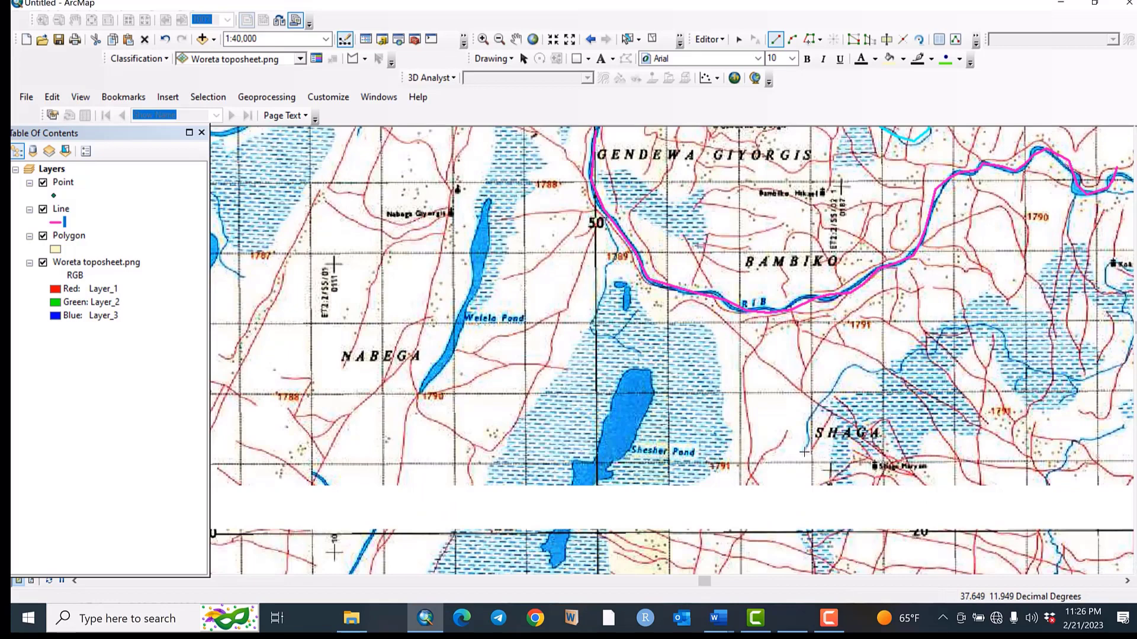
click(804, 452)
click(806, 429)
click(813, 402)
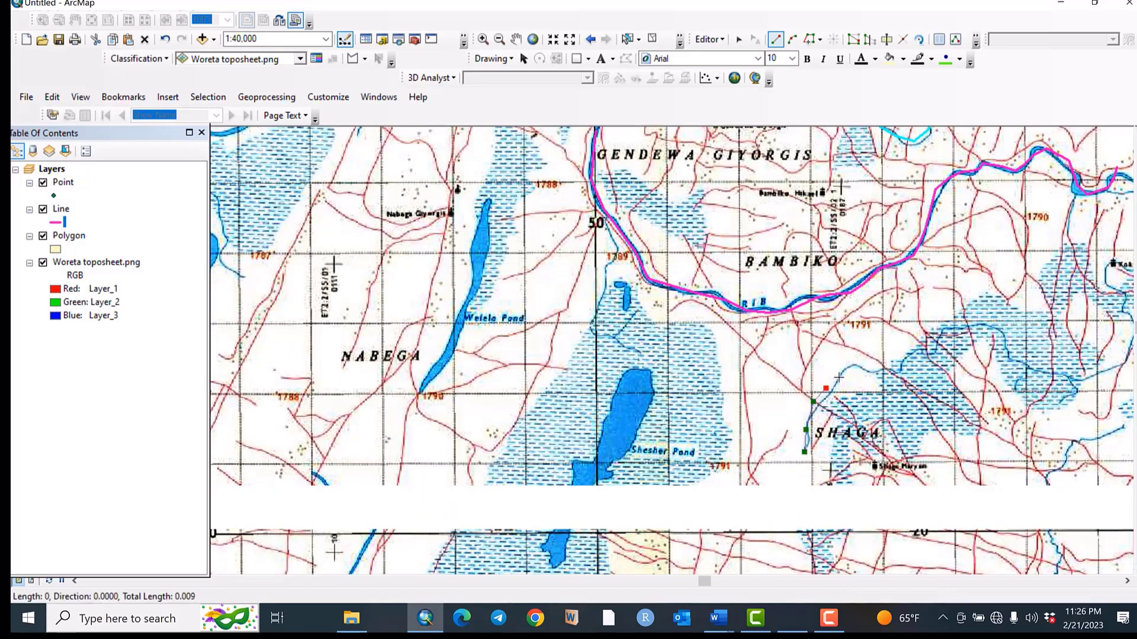
click(826, 388)
click(841, 377)
click(850, 370)
click(863, 370)
click(884, 375)
click(896, 372)
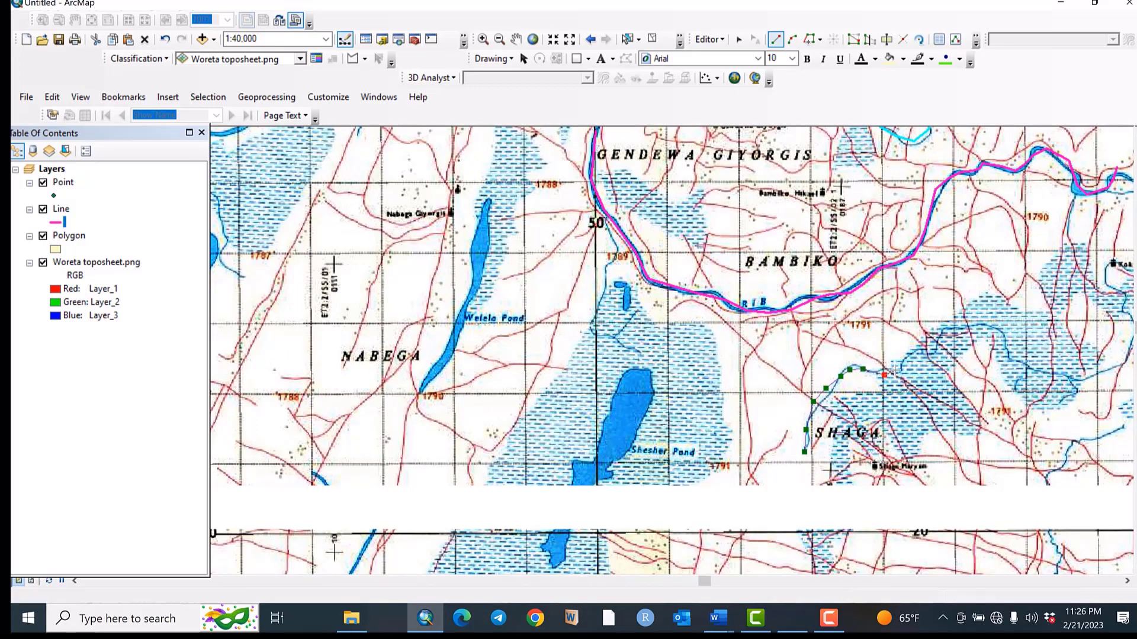
click(909, 362)
click(915, 351)
click(928, 353)
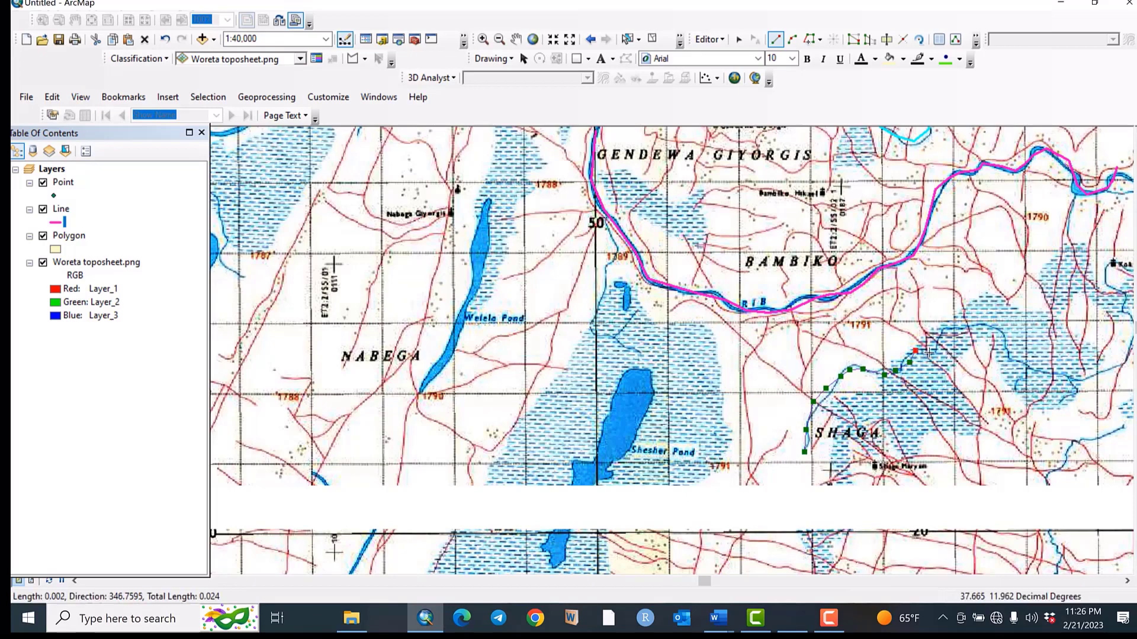
click(939, 334)
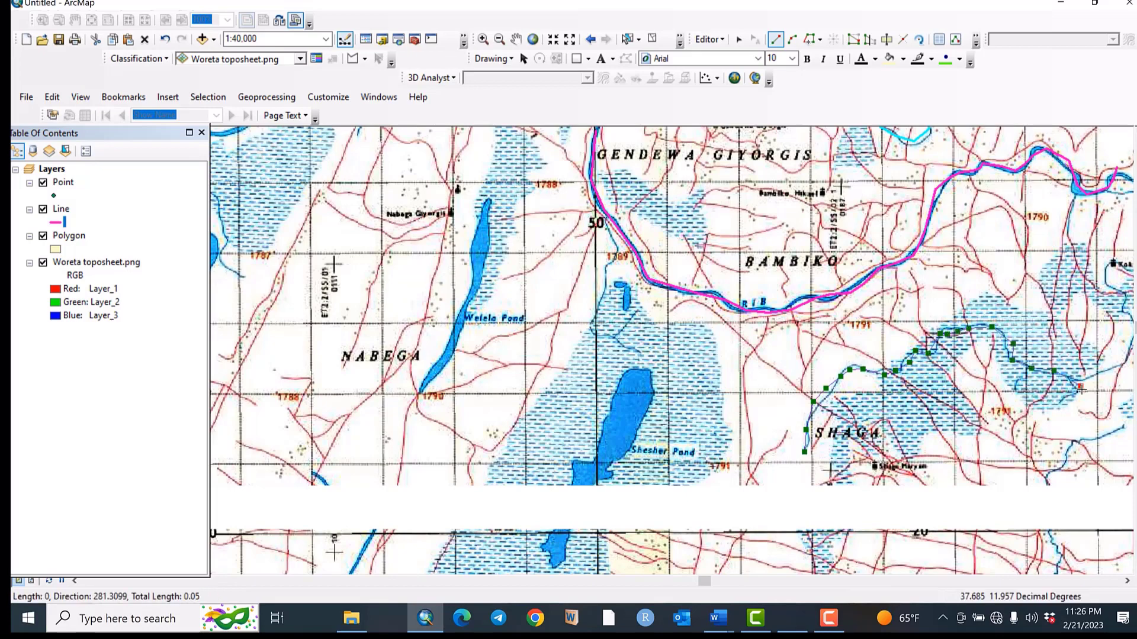
right_click(1083, 393)
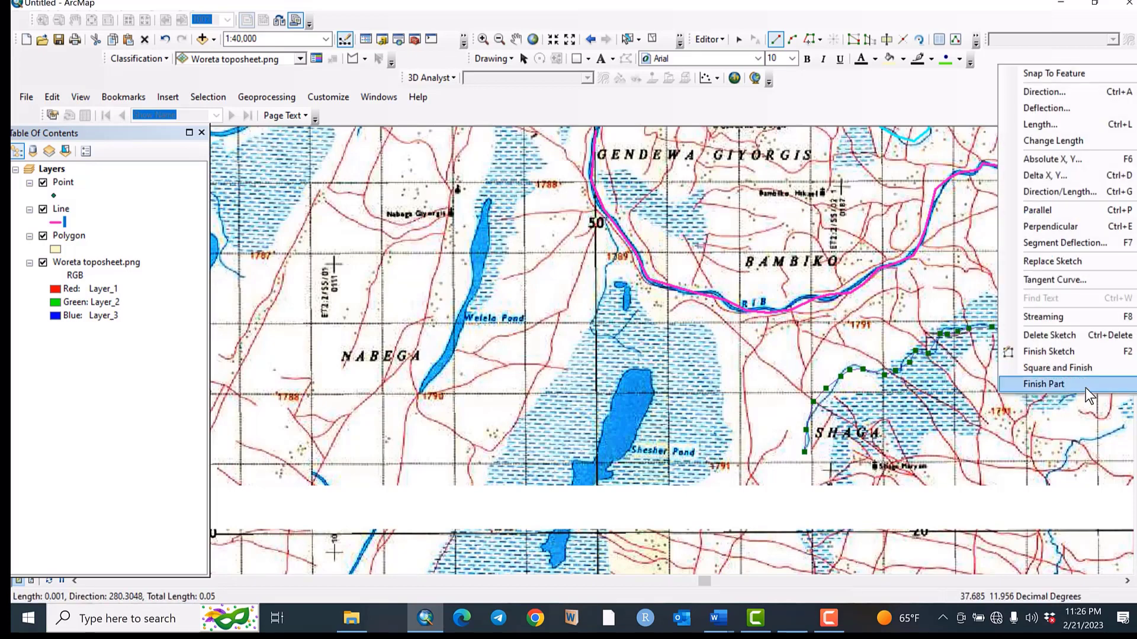
click(1070, 353)
Digitize the Gumara river as a line feature from the fork east of Tana Kirkos to the meander southwest of Bebeks, and finish the sketch.
scroll(1085, 497, up, 4)
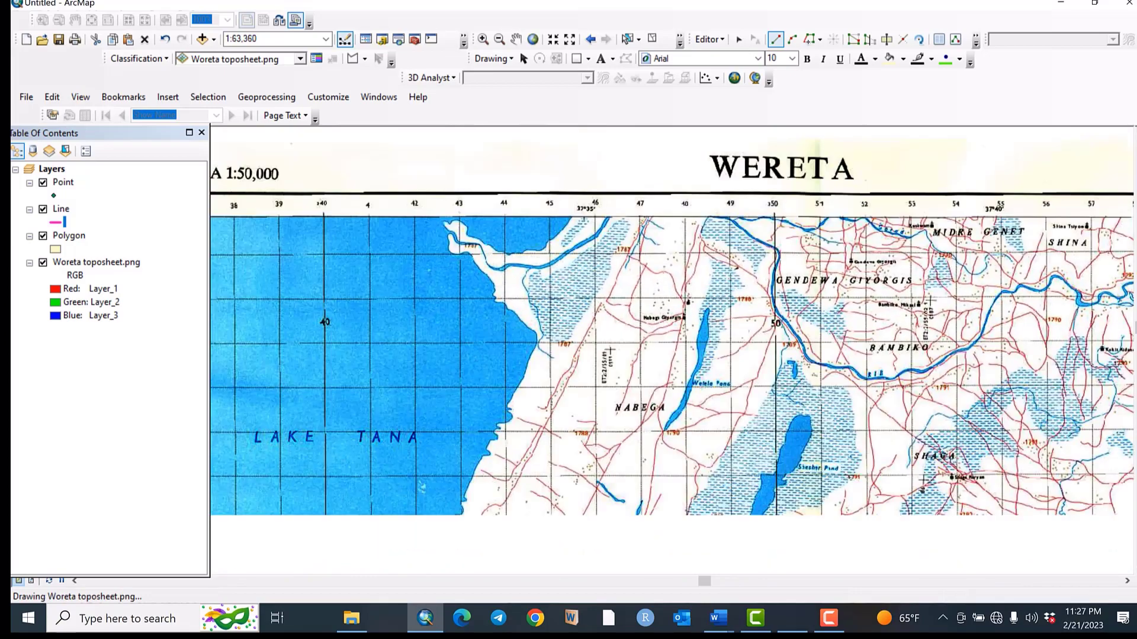
key(Down)
key(Down)
key(Down)
key(Down)
key(Down)
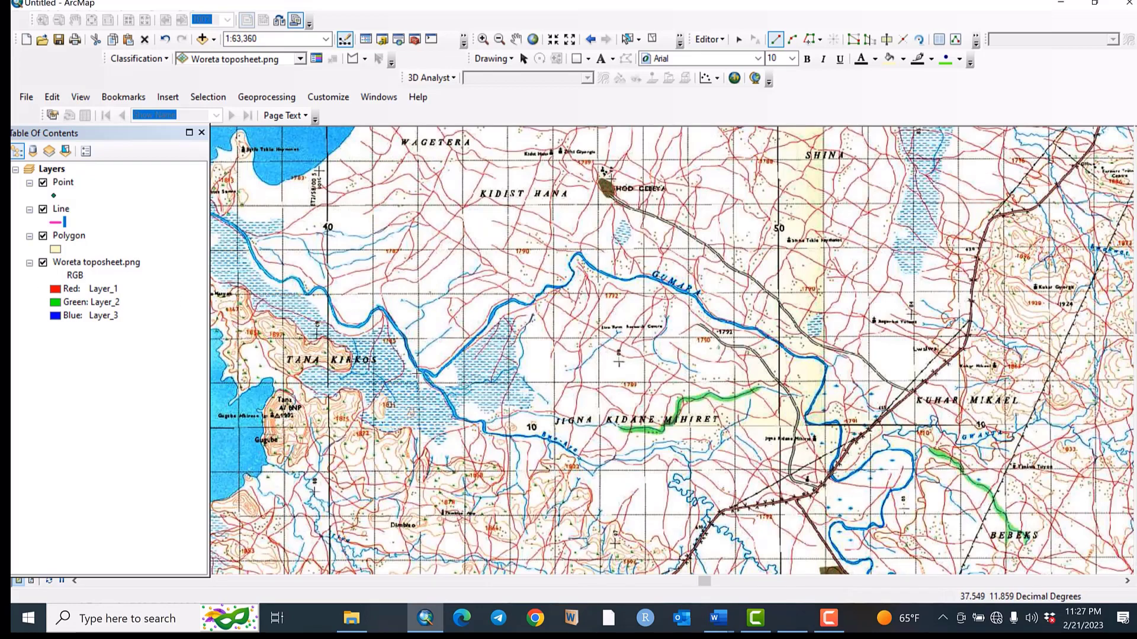
click(424, 374)
click(443, 368)
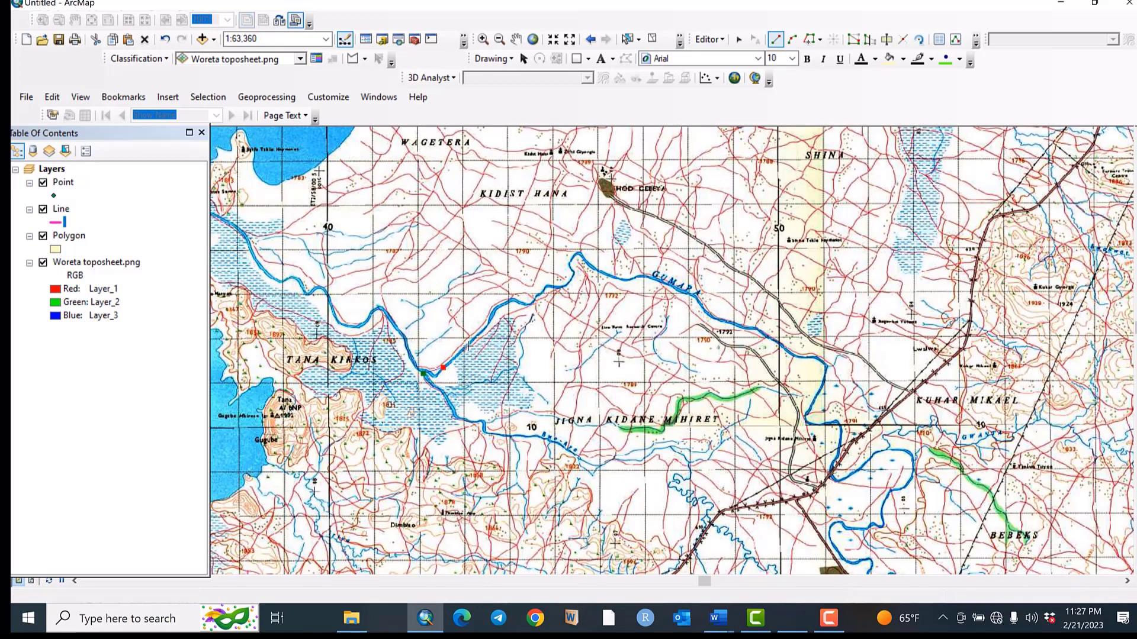
click(464, 346)
click(485, 333)
click(499, 317)
click(503, 302)
click(526, 307)
click(544, 286)
click(568, 284)
click(571, 263)
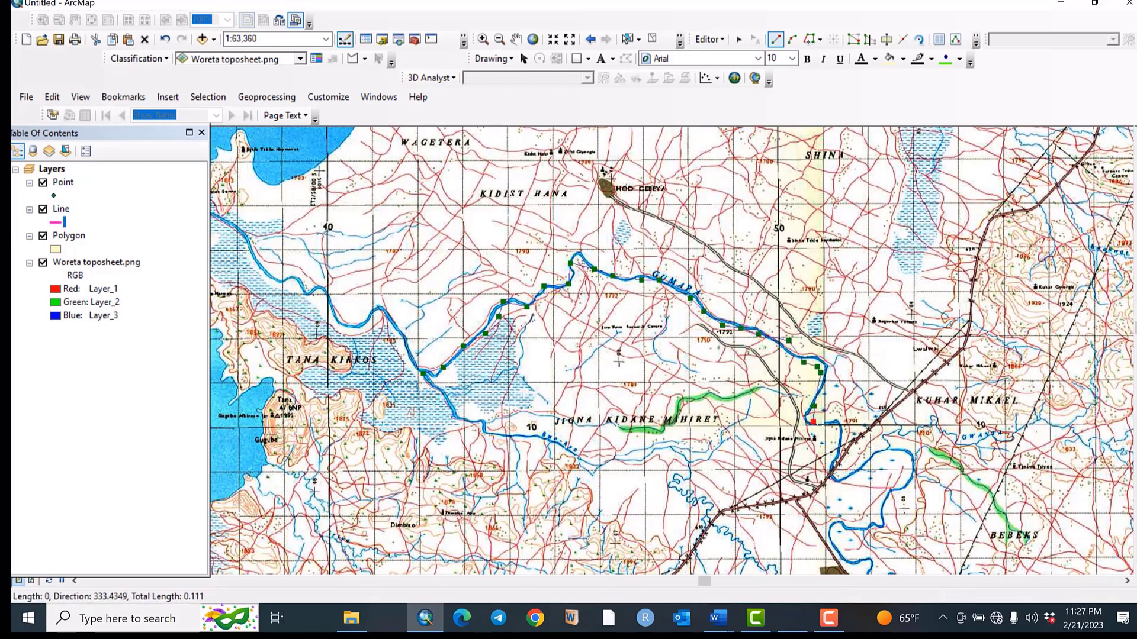
click(832, 424)
click(835, 453)
click(835, 476)
click(857, 473)
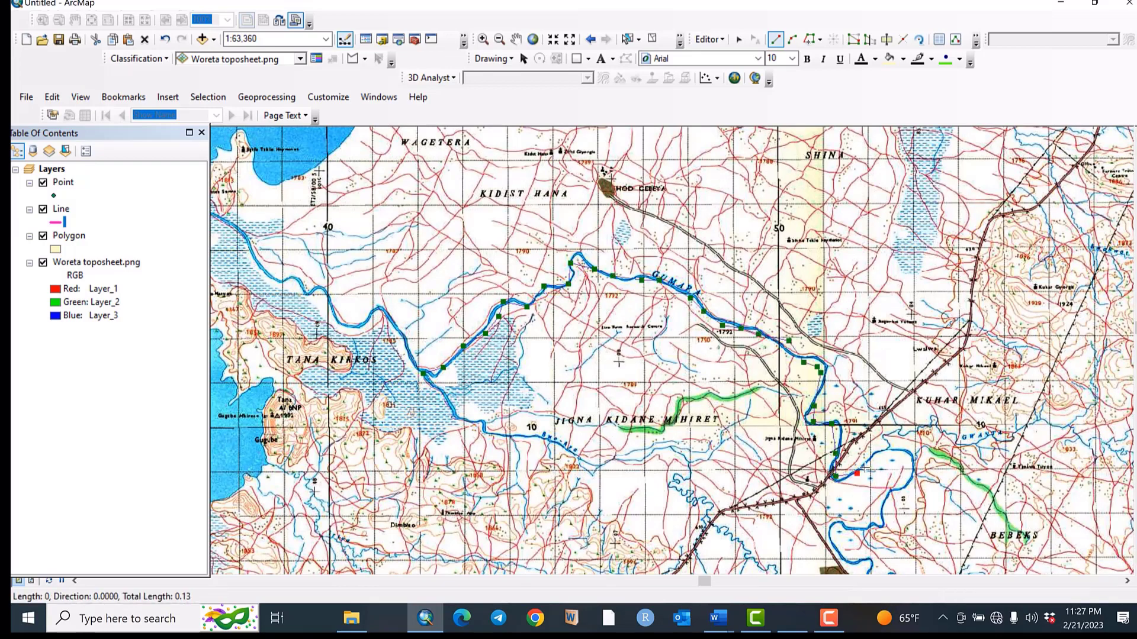
click(872, 462)
click(892, 454)
click(905, 491)
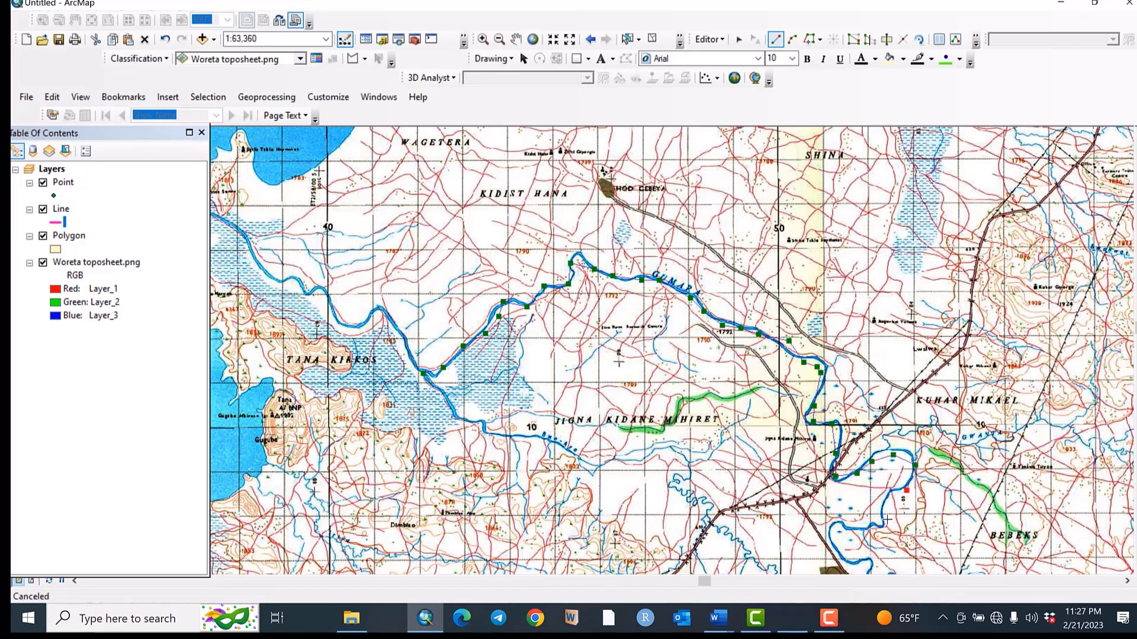
double_click(854, 529)
click(828, 535)
click(830, 546)
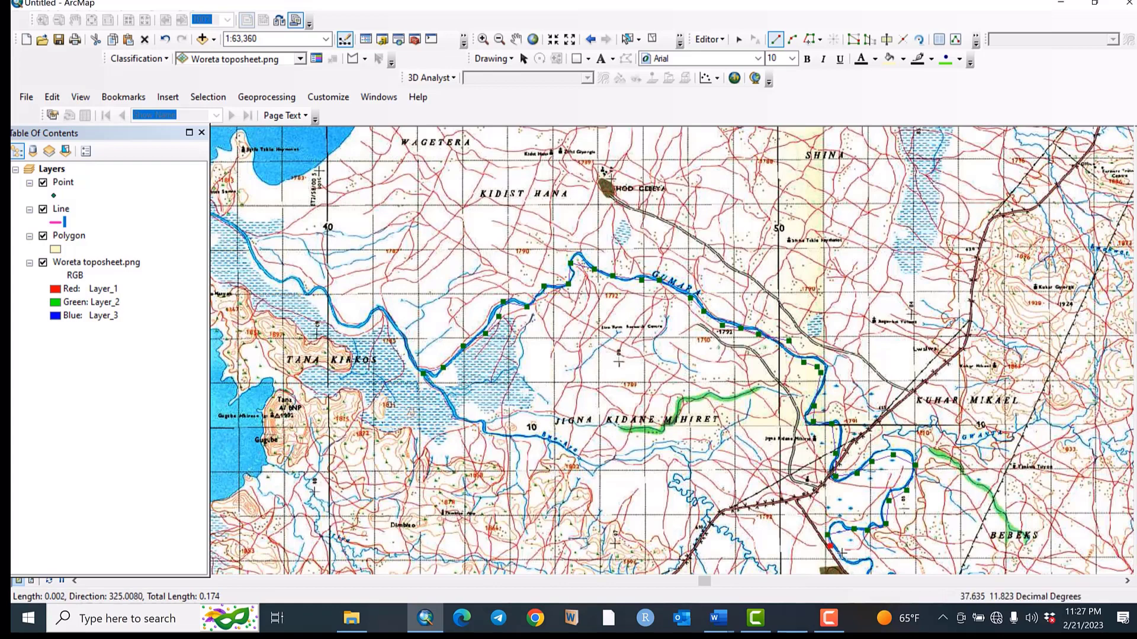
right_click(841, 554)
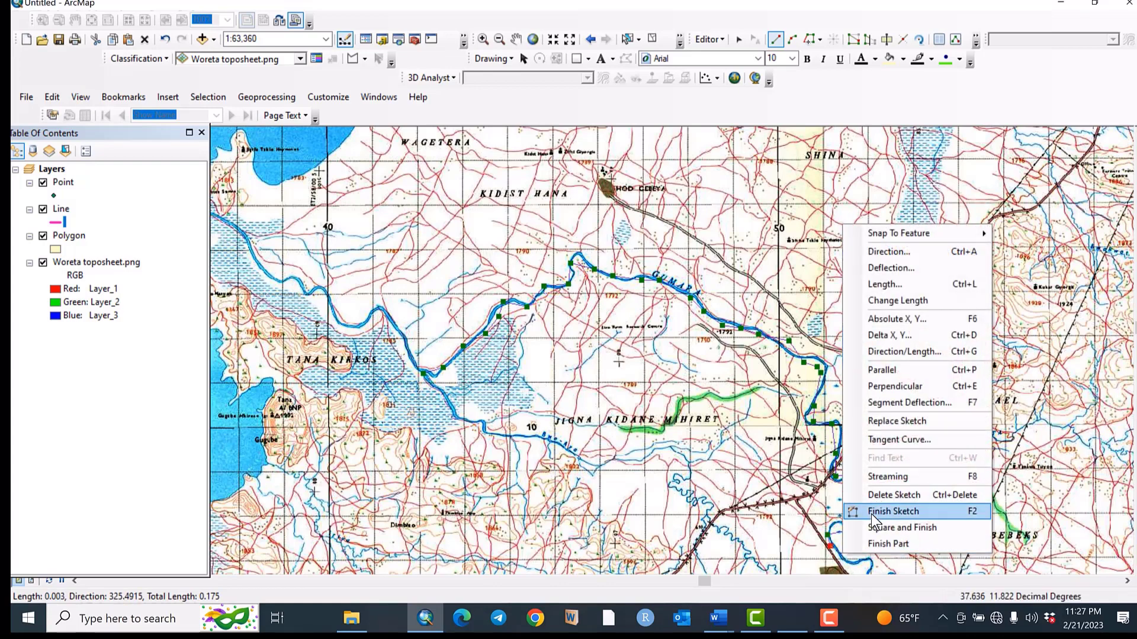
click(859, 507)
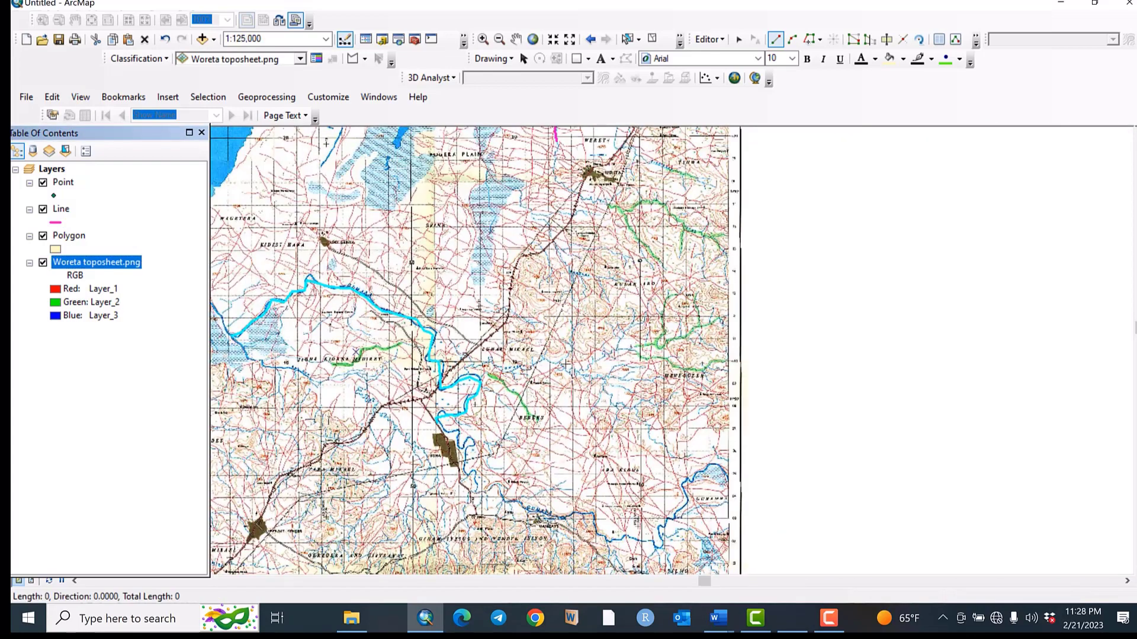
Digitize the stream east of Kuhar Mikael as a line feature, running southeast before turning northeast into the uplands.
click(546, 362)
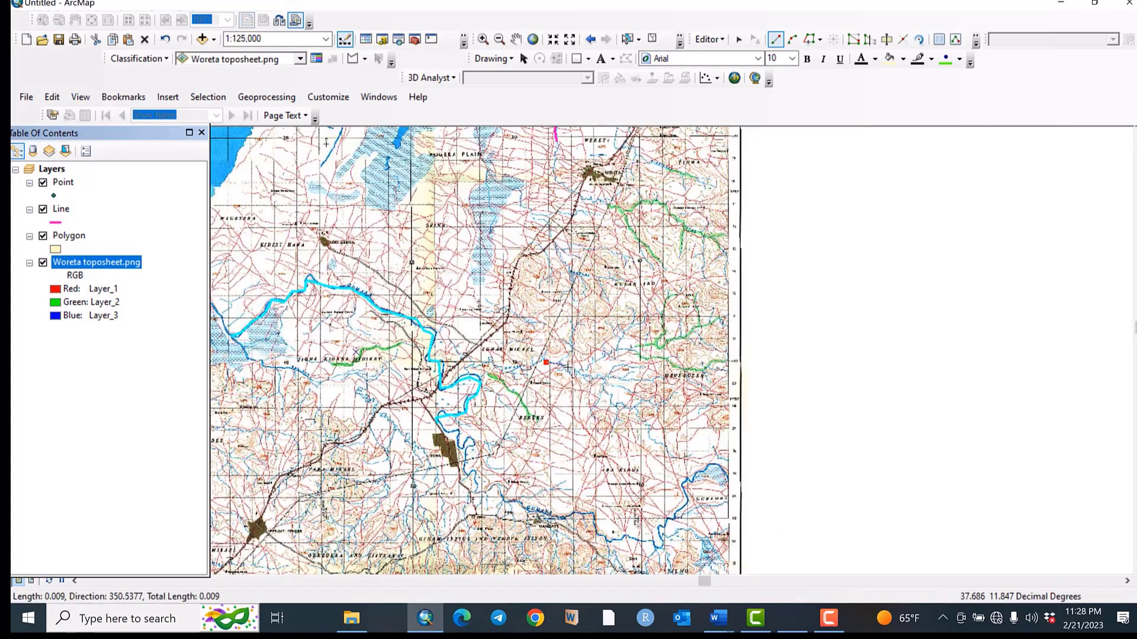
click(566, 372)
click(584, 378)
click(588, 370)
click(602, 357)
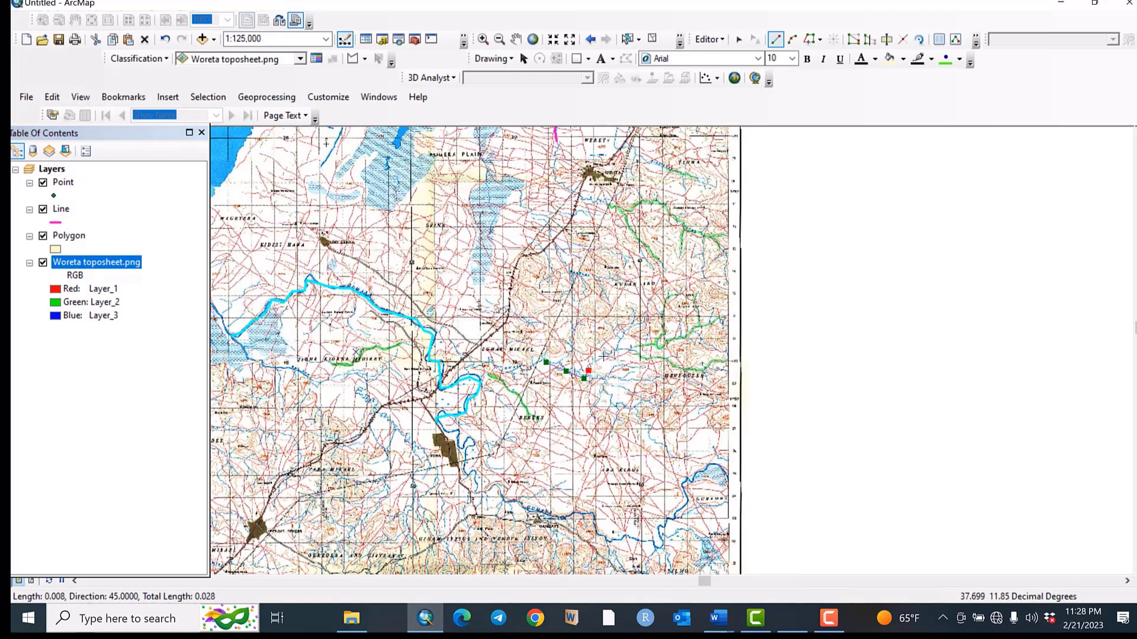
click(618, 349)
double_click(628, 322)
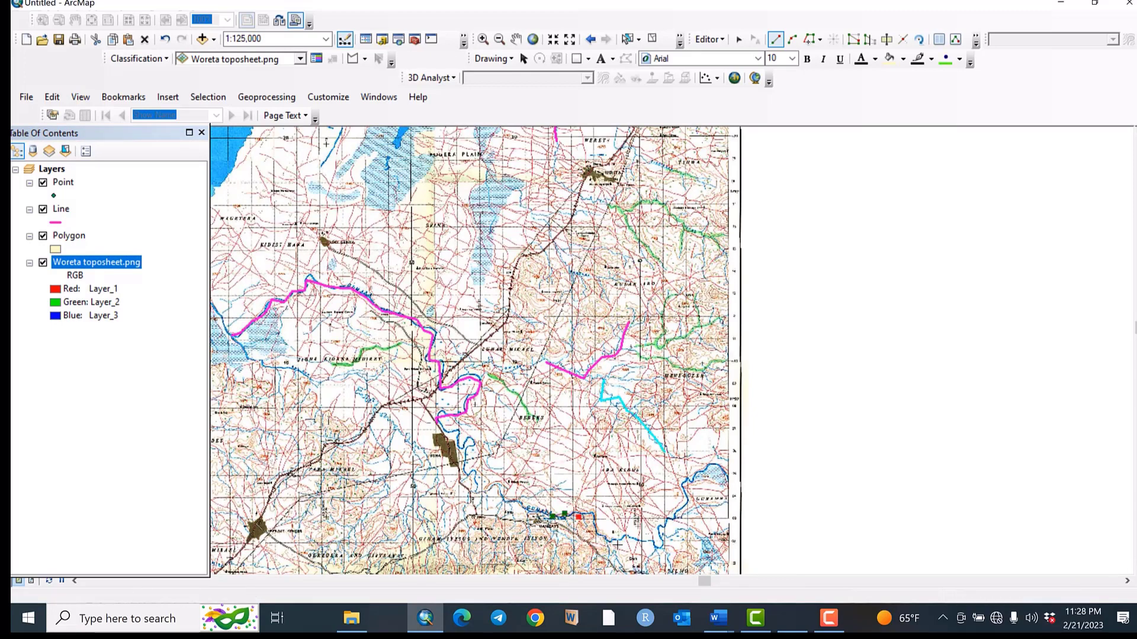
Complete the line feature along the southeastern river, tracing its bends to the toposheet's eastern edge.
click(618, 544)
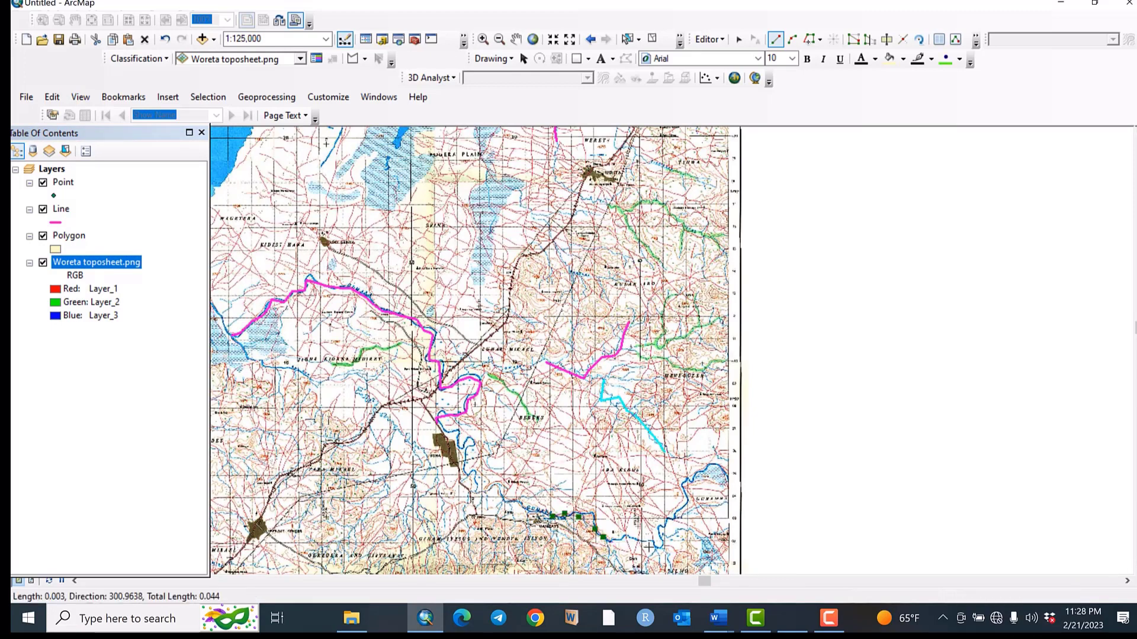
click(630, 540)
click(669, 539)
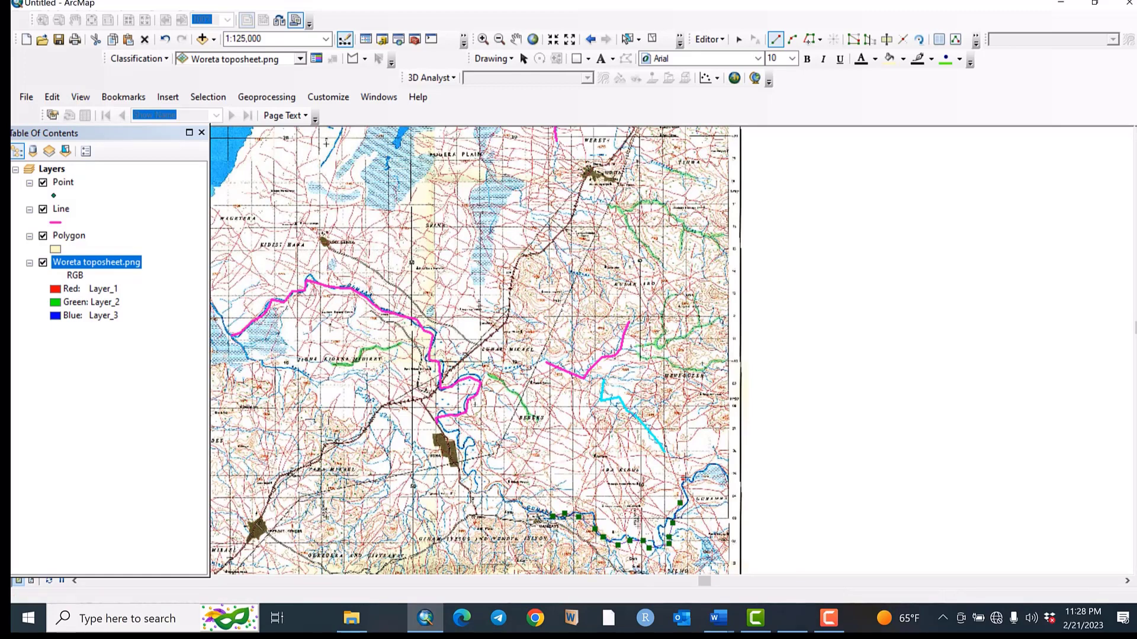
double_click(711, 472)
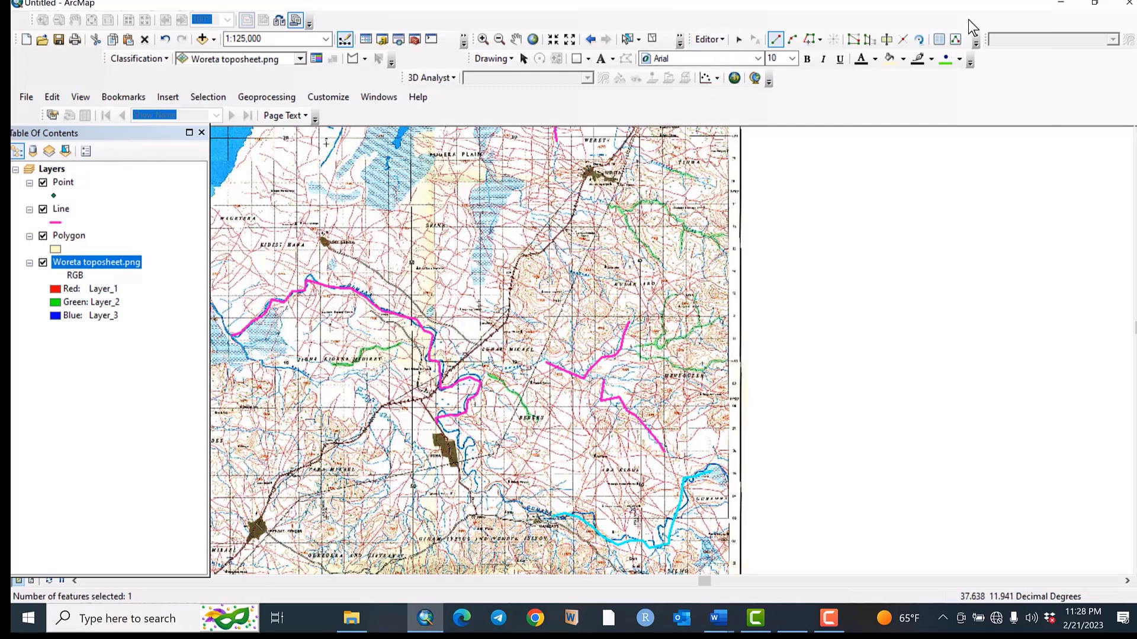
Bring up the feature templates and choose the Point template with the Point construction tool for the toposheet's point features.
click(1135, 41)
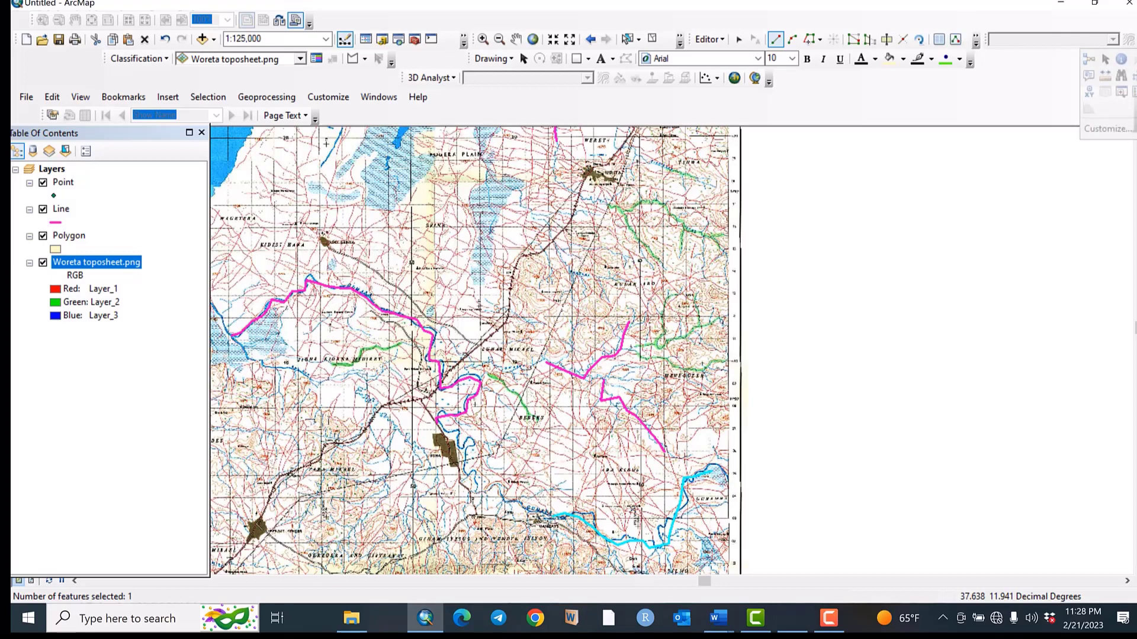
click(1132, 92)
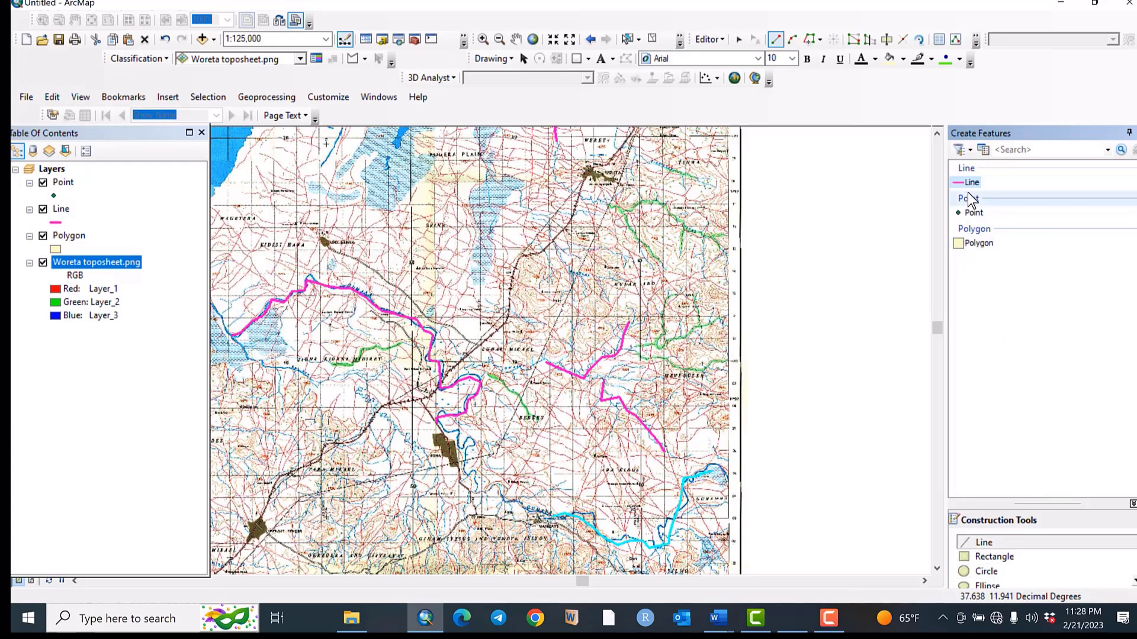
click(973, 214)
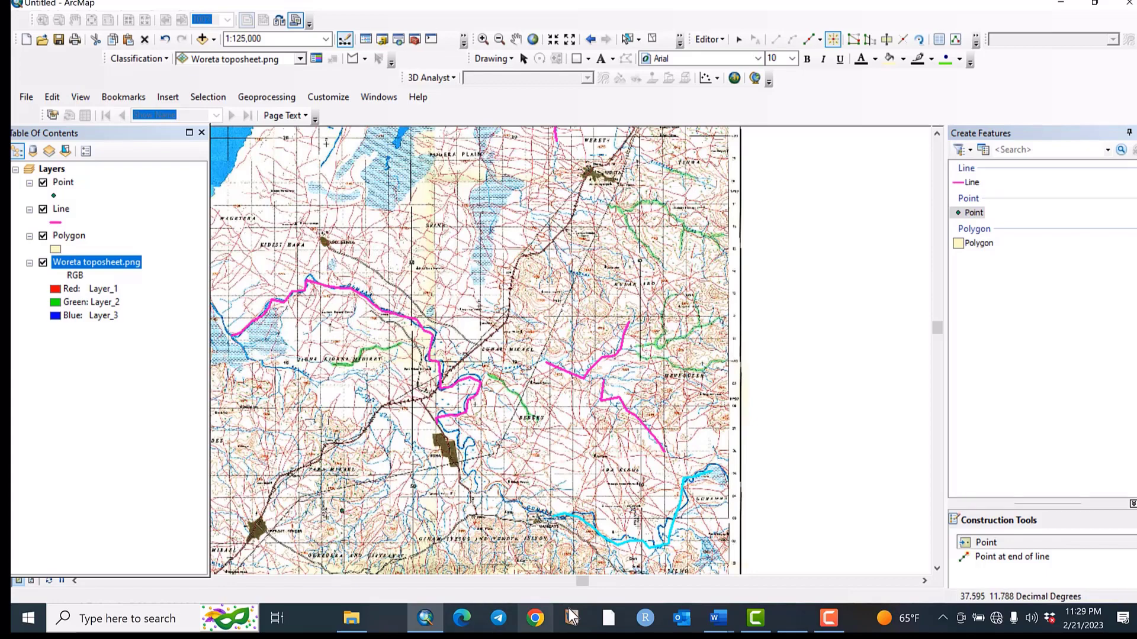
click(74, 582)
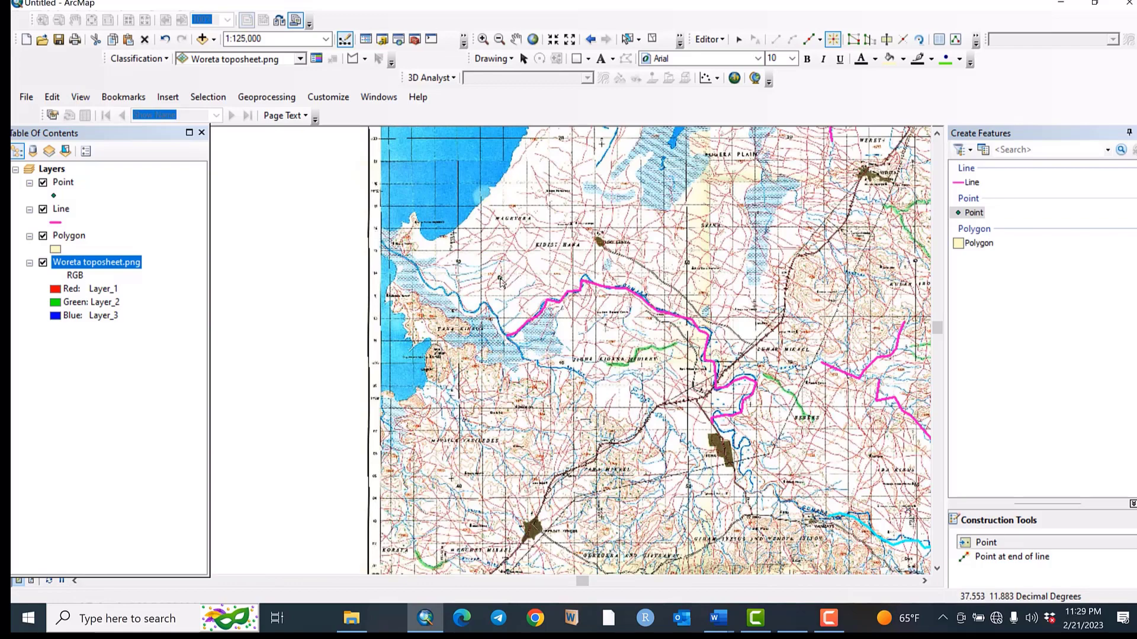
scroll(501, 283, up, 1)
scroll(501, 283, down, 2)
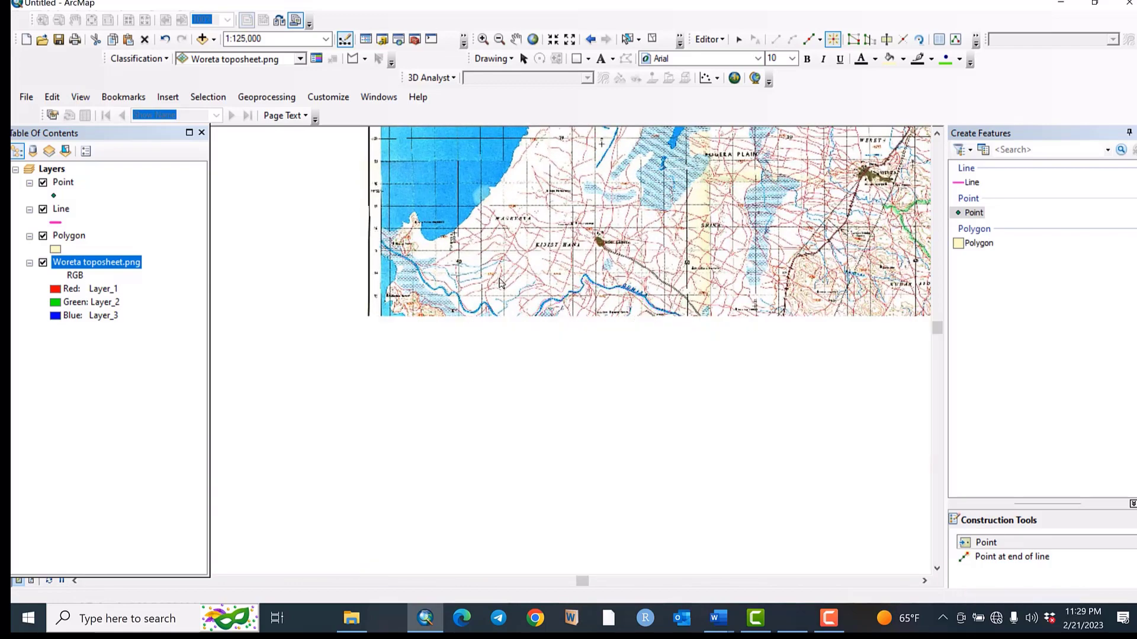
Add a point feature at the Kidist Hana church symbol, northwest of Hod Gebeya on the toposheet.
scroll(501, 283, down, 2)
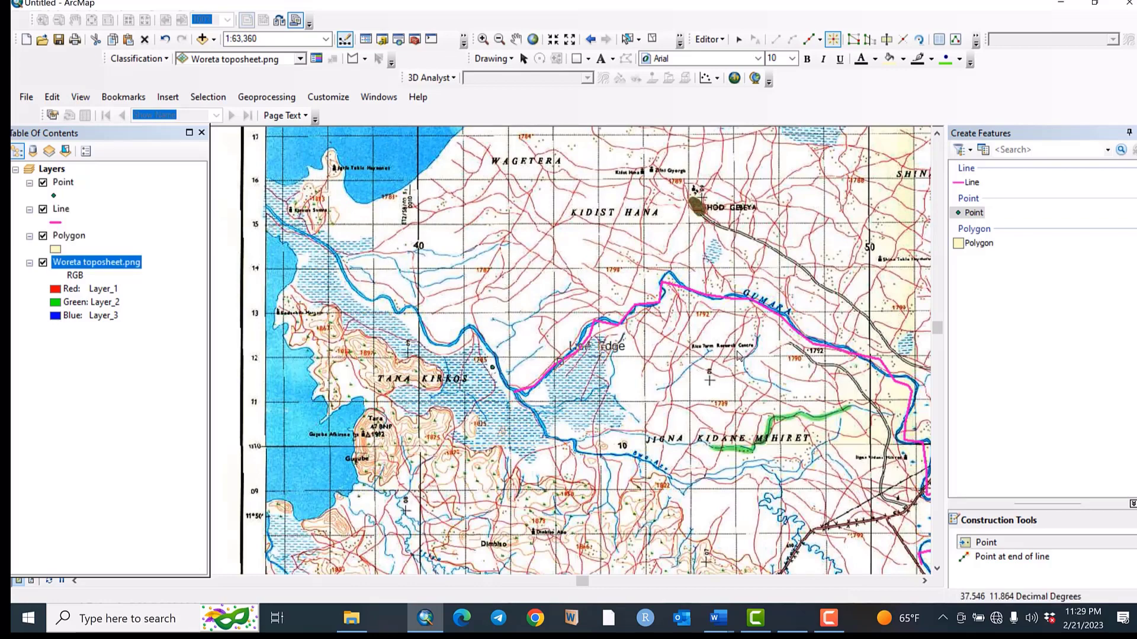
click(742, 419)
scroll(636, 179, down, 2)
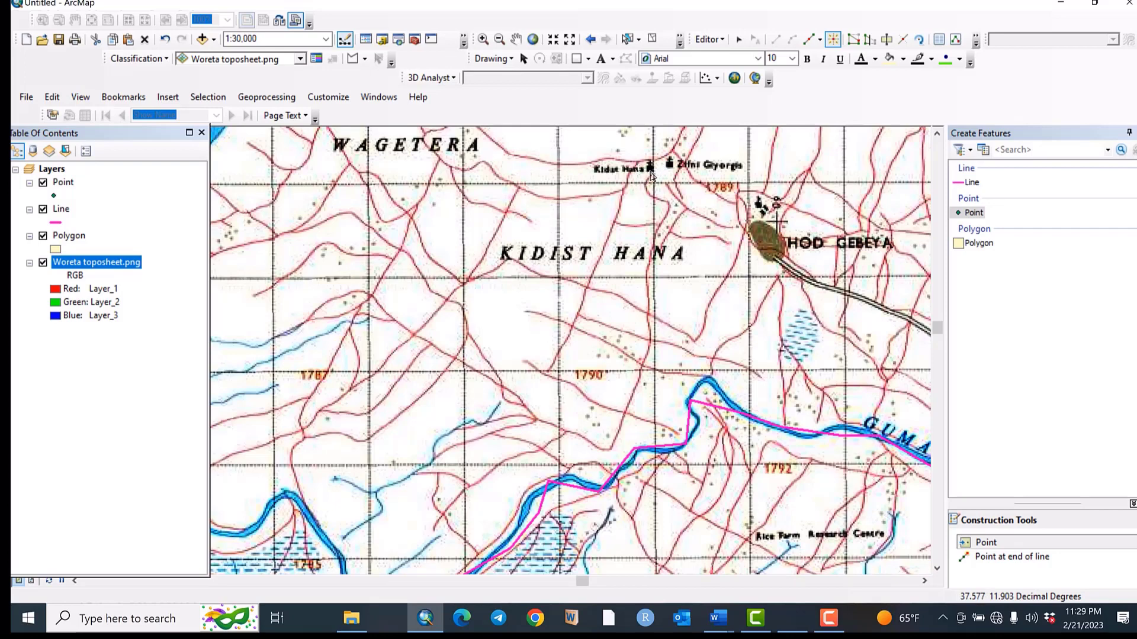
click(650, 168)
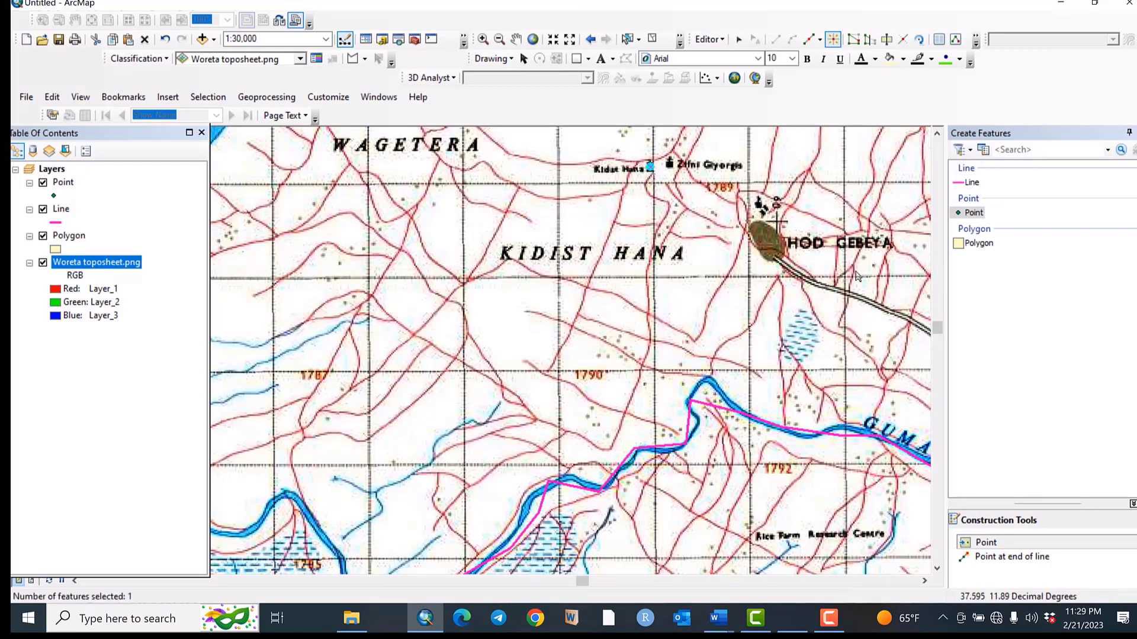
Add point features at the Shina Tekle Haymanot church and at the church symbol northwest of Lwalwa.
scroll(714, 379, up, 2)
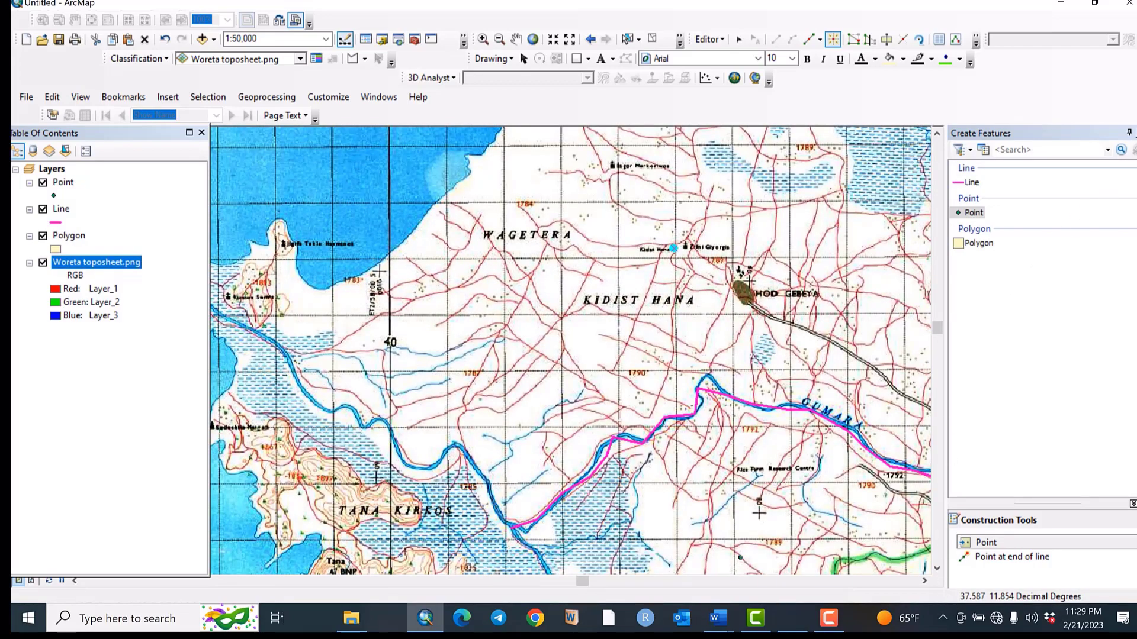
click(1129, 133)
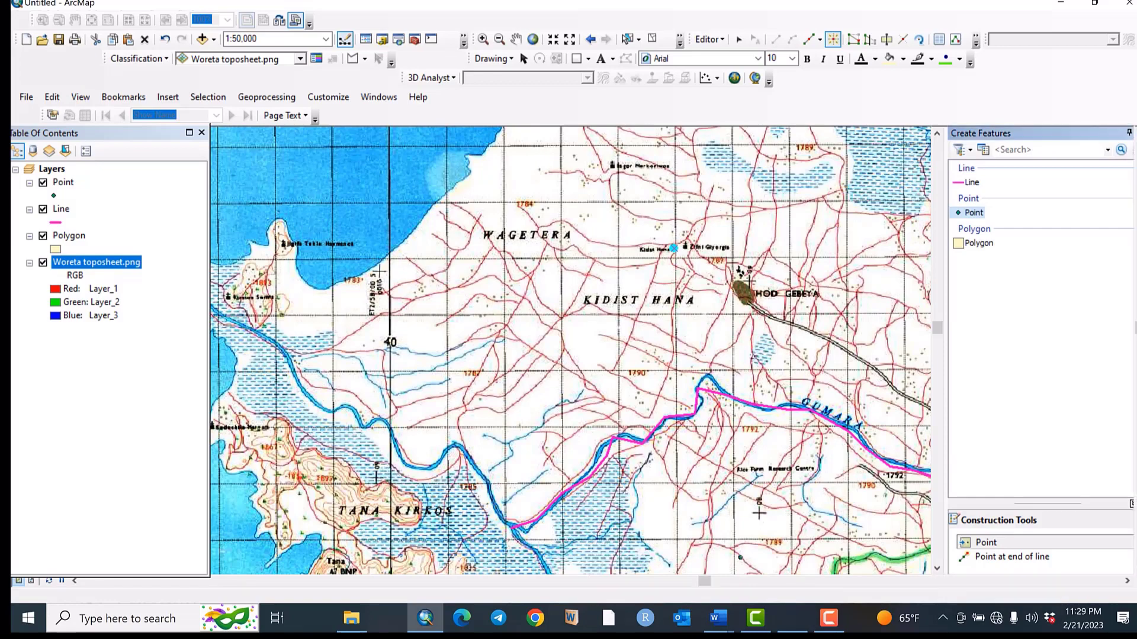
click(1128, 582)
click(1128, 582)
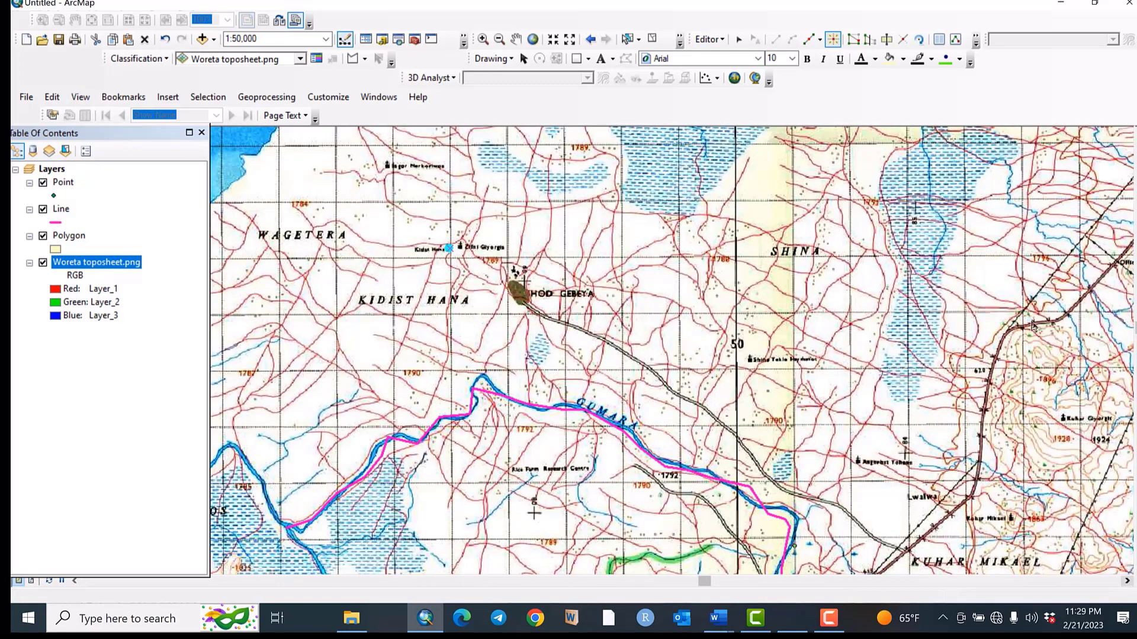
click(750, 360)
scroll(750, 359, down, 1)
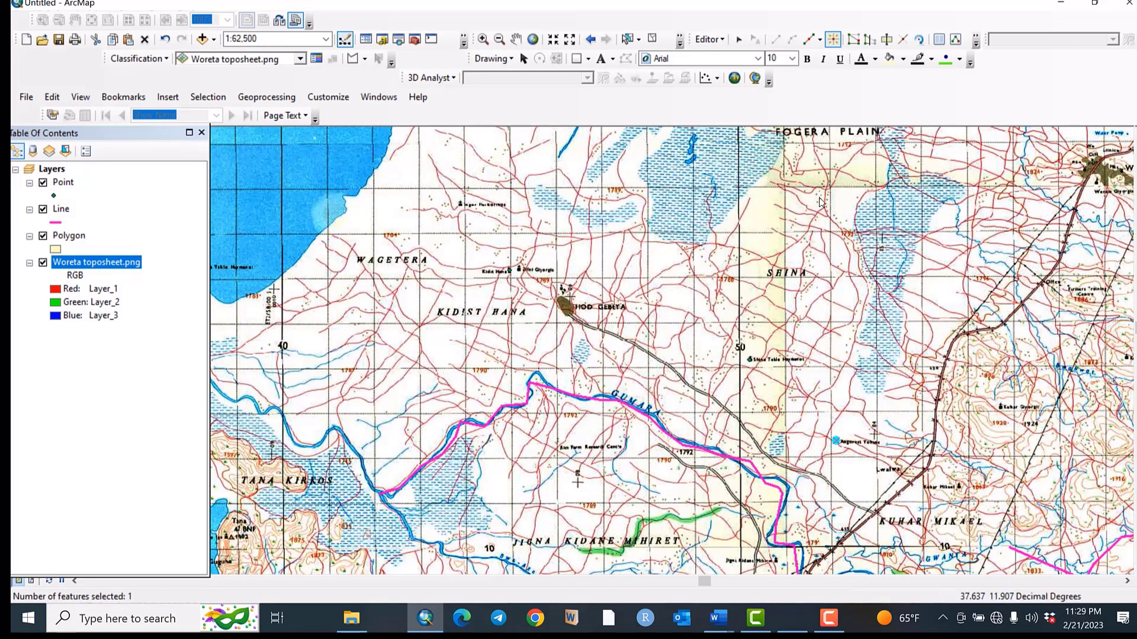
Add point features at the Zakena Maryam, Atse Yohans and Tihwa Maryam church symbols northeast of Wereta town.
click(1135, 131)
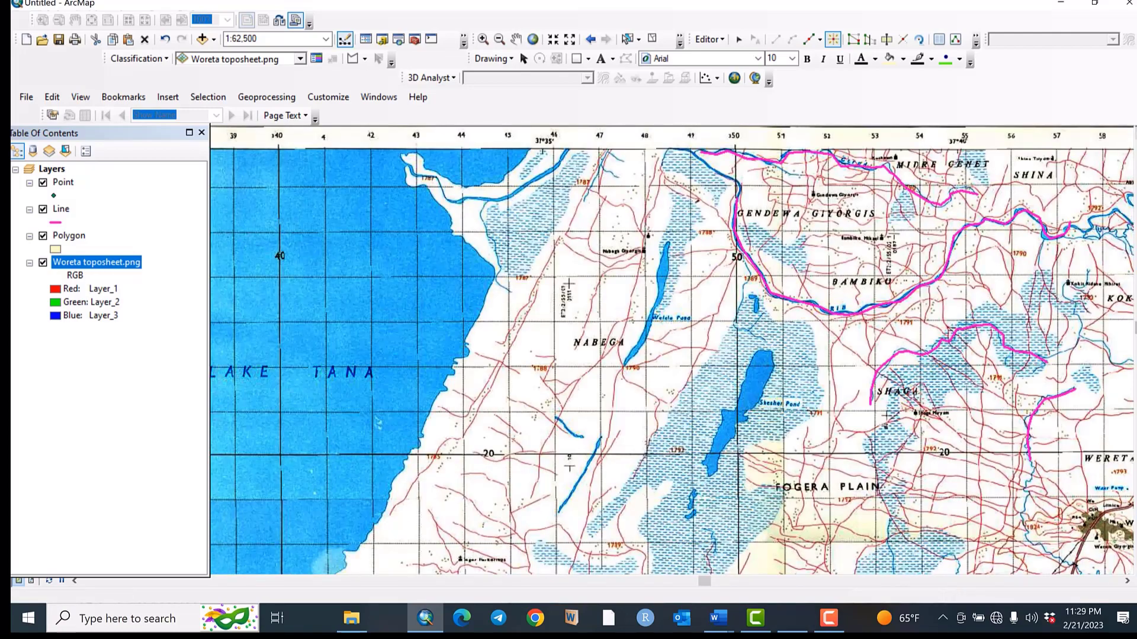
click(1135, 132)
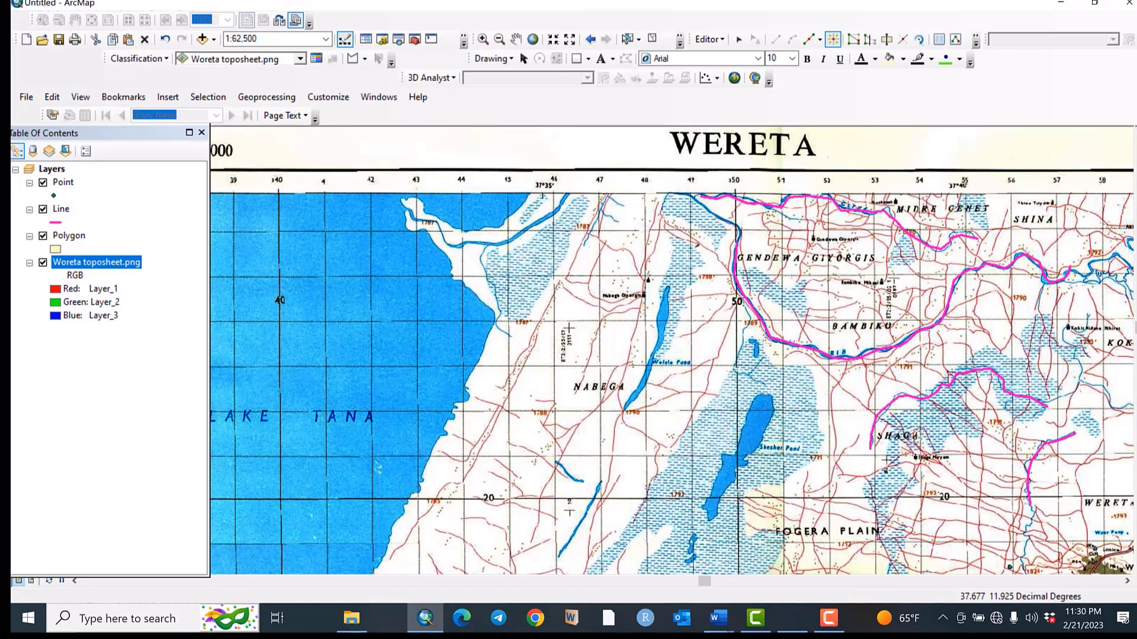
click(1126, 583)
click(1126, 583)
click(1126, 582)
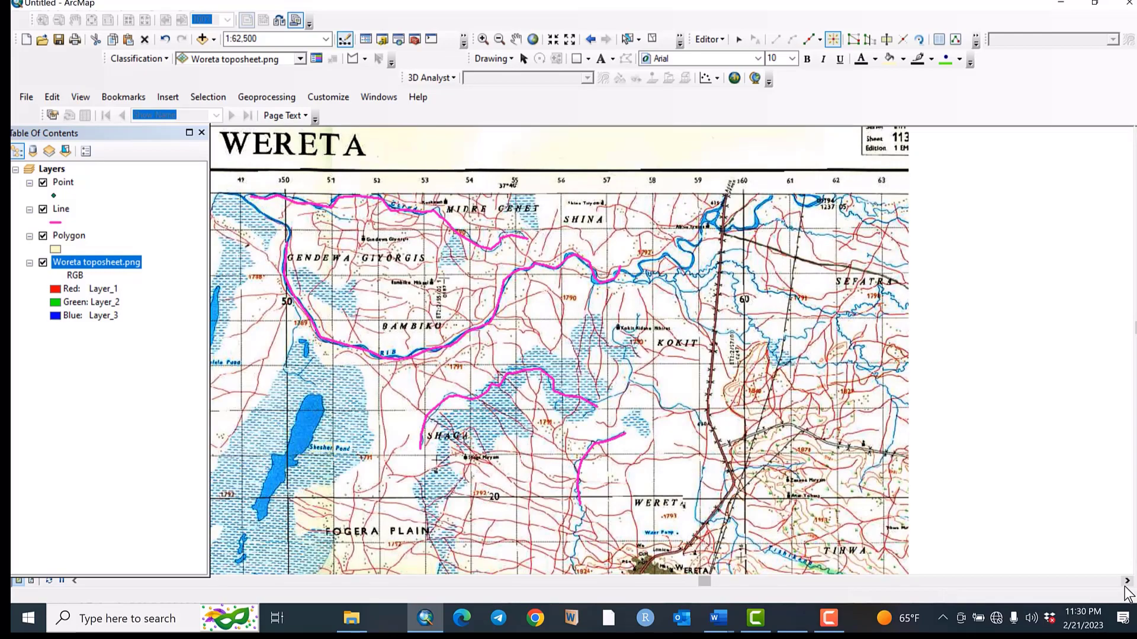
click(1135, 569)
click(1135, 570)
click(1135, 569)
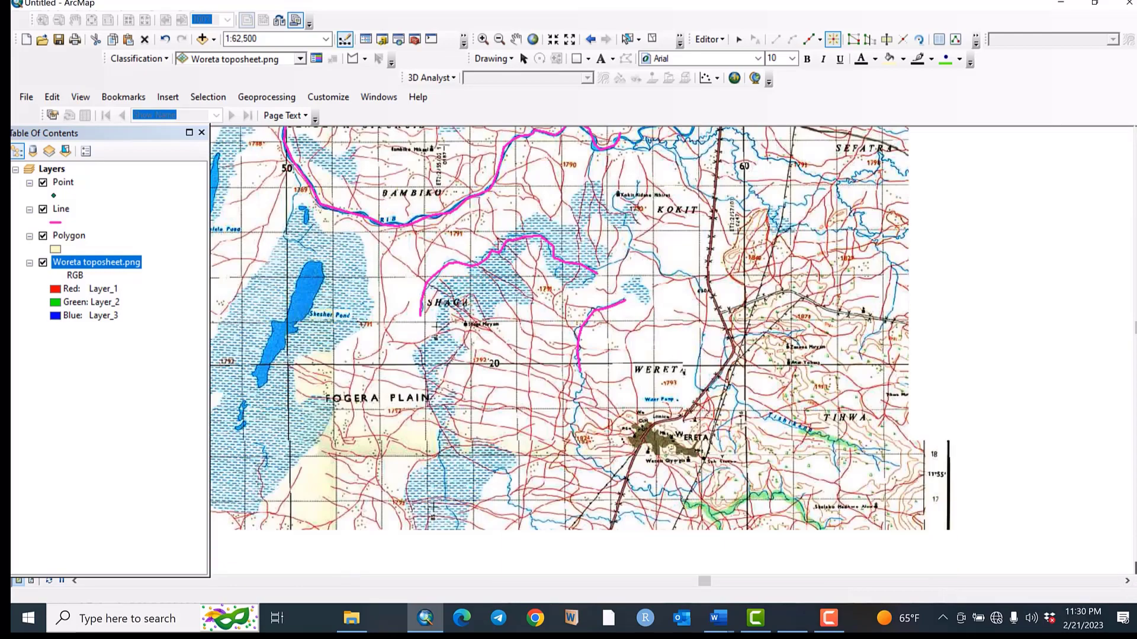
click(1135, 570)
click(1135, 570)
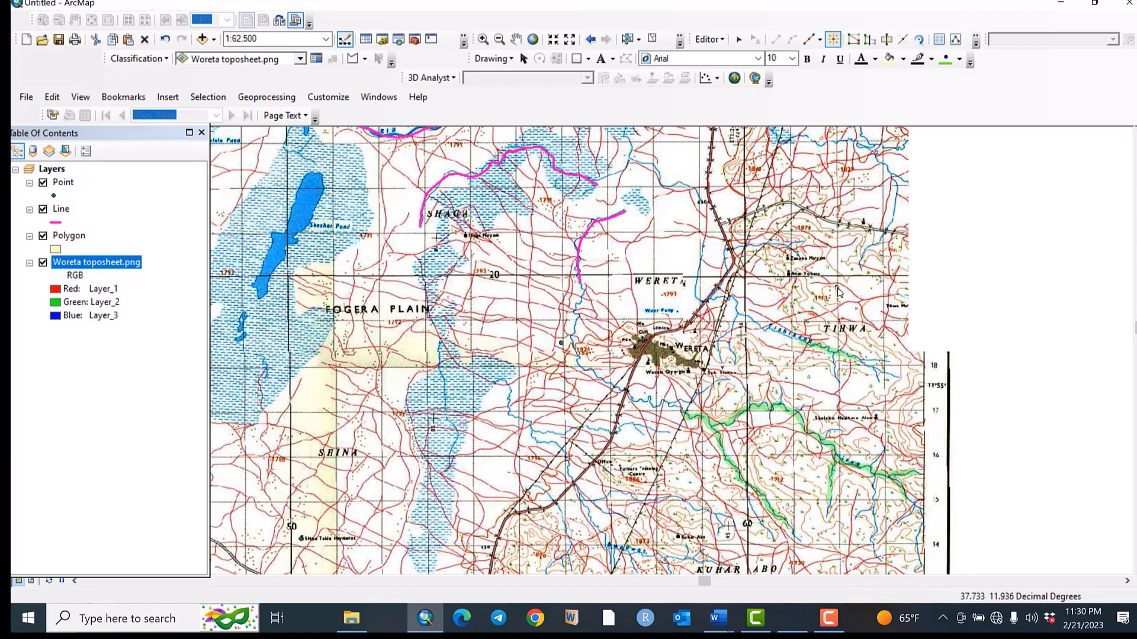
scroll(811, 277, up, 5)
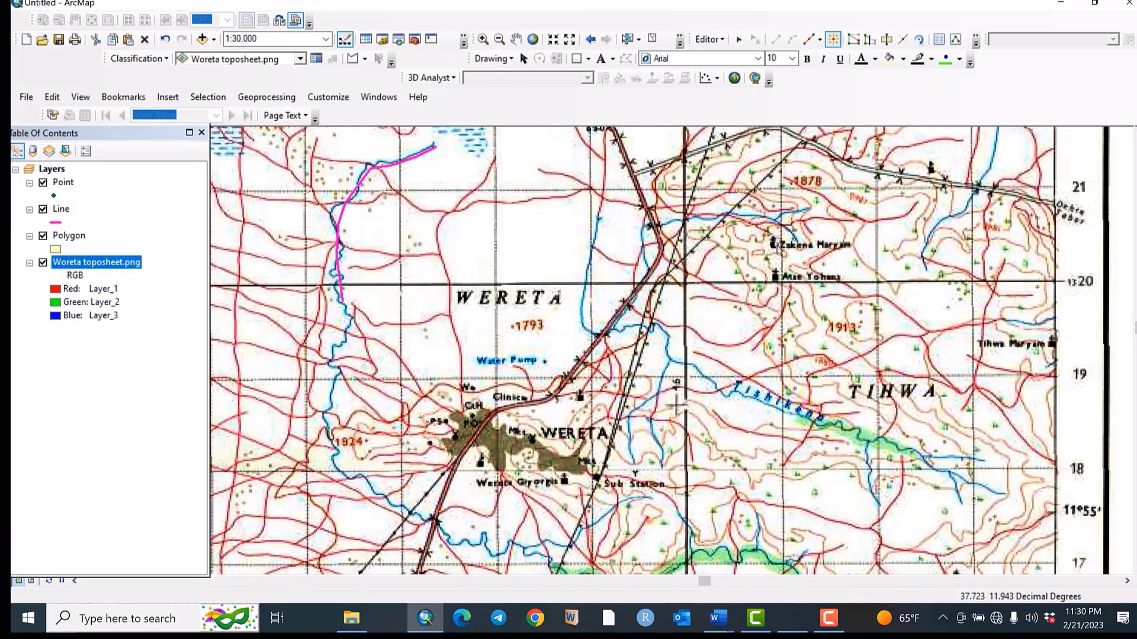
click(774, 248)
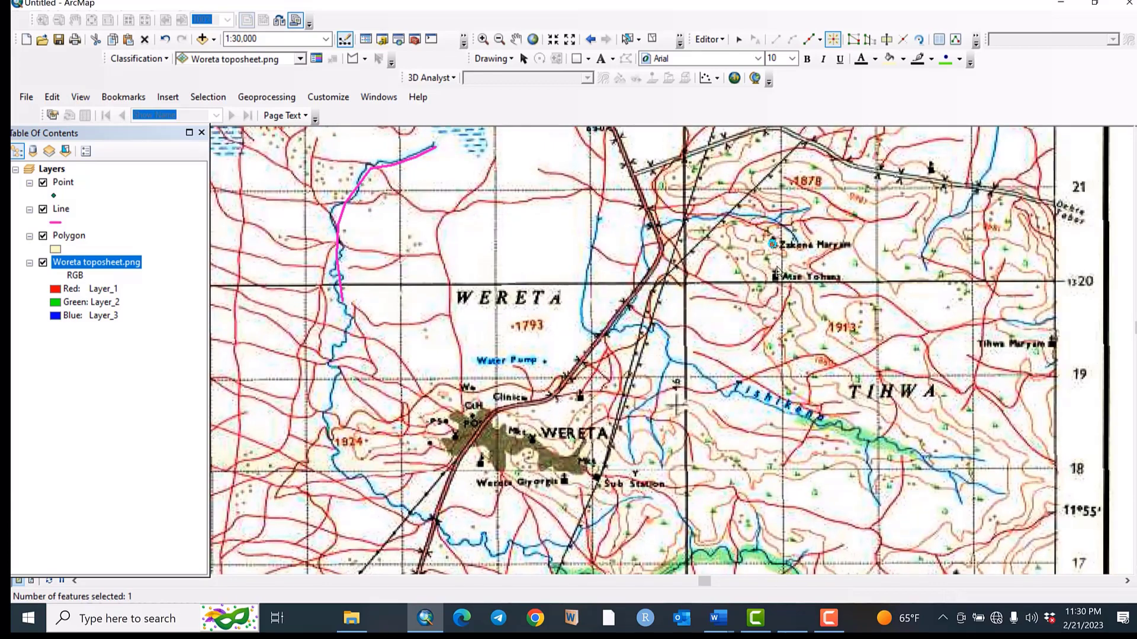
click(776, 277)
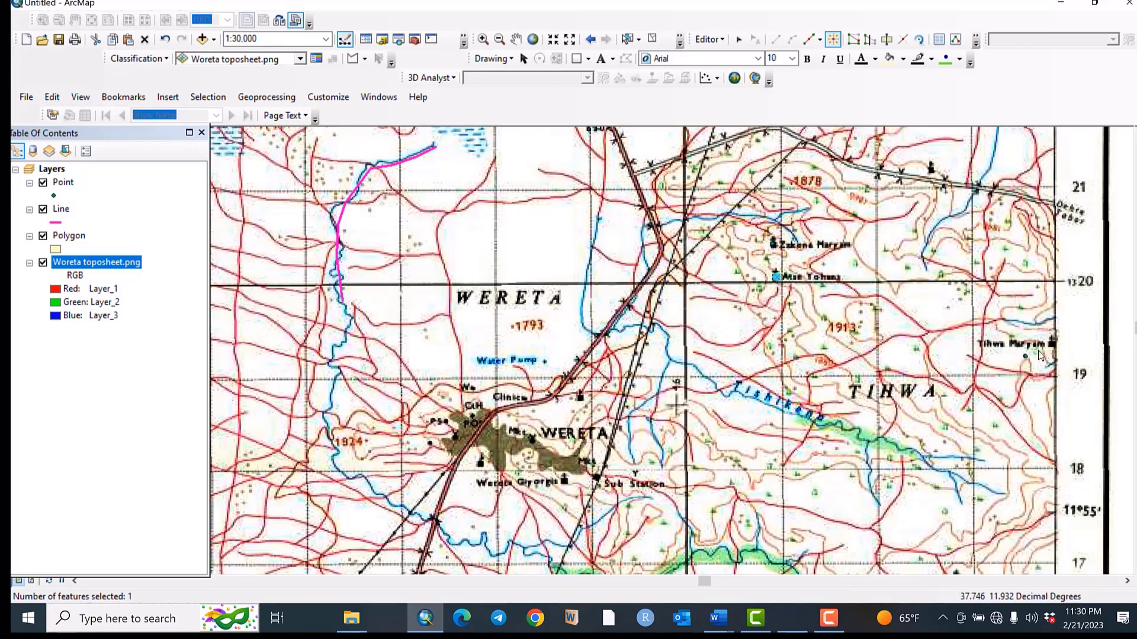
click(1051, 343)
Bring up the feature templates and choose the Polygon template with the Polygon construction tool.
click(1135, 42)
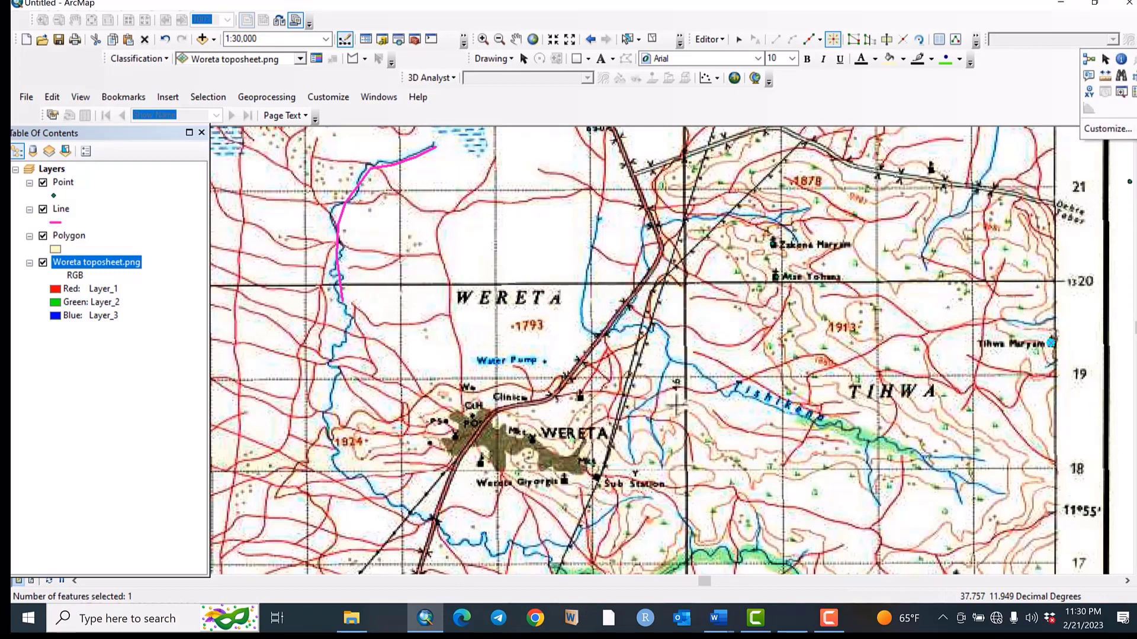
click(1134, 92)
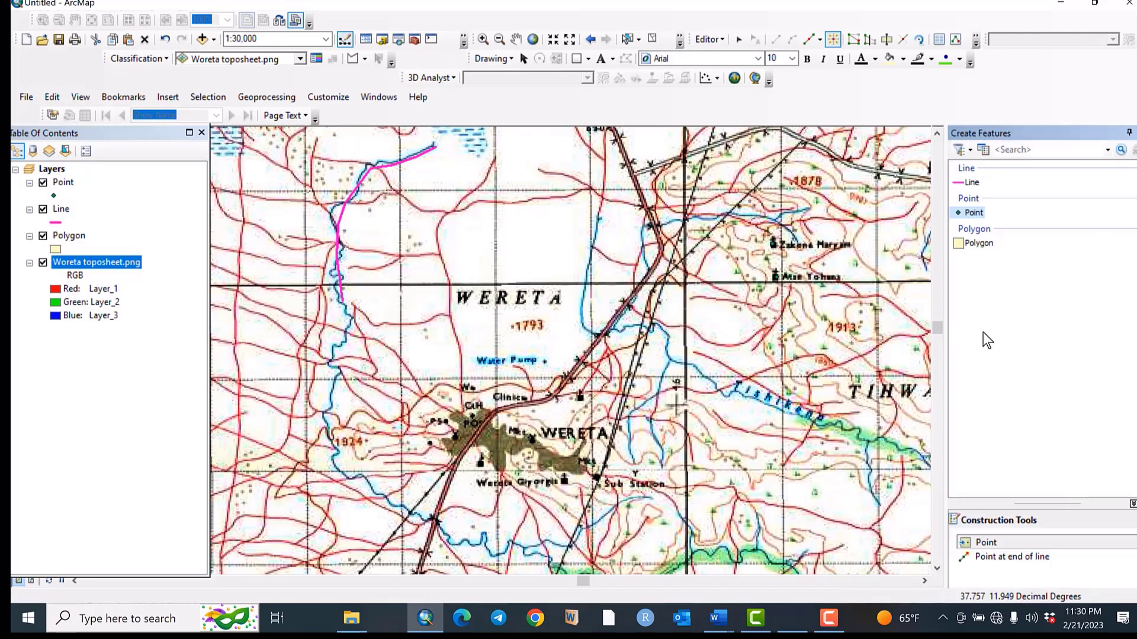
click(980, 244)
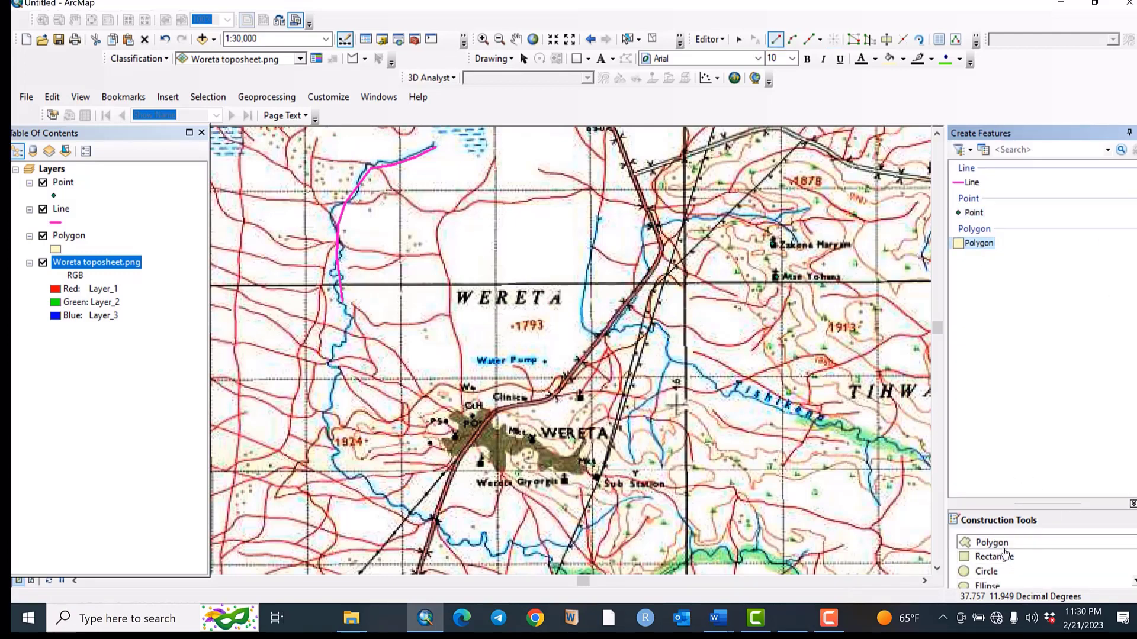
Digitize Shesher Pond as a polygon feature, tracing its western shore southward and its eastern shore back north, and finish the sketch.
scroll(612, 333, up, 1)
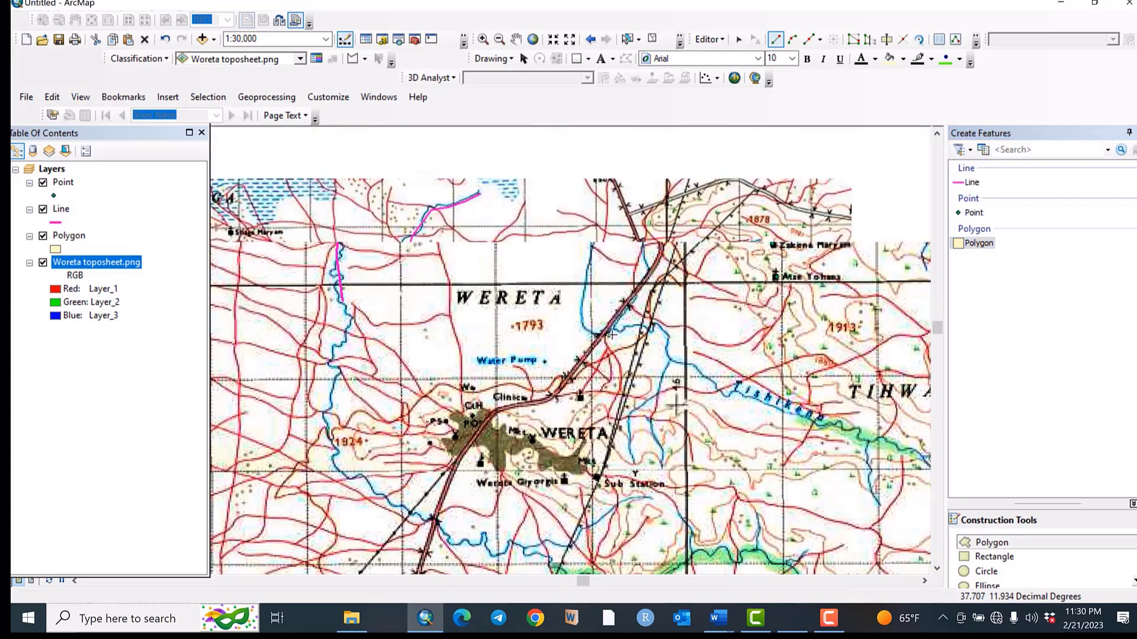
scroll(611, 334, up, 1)
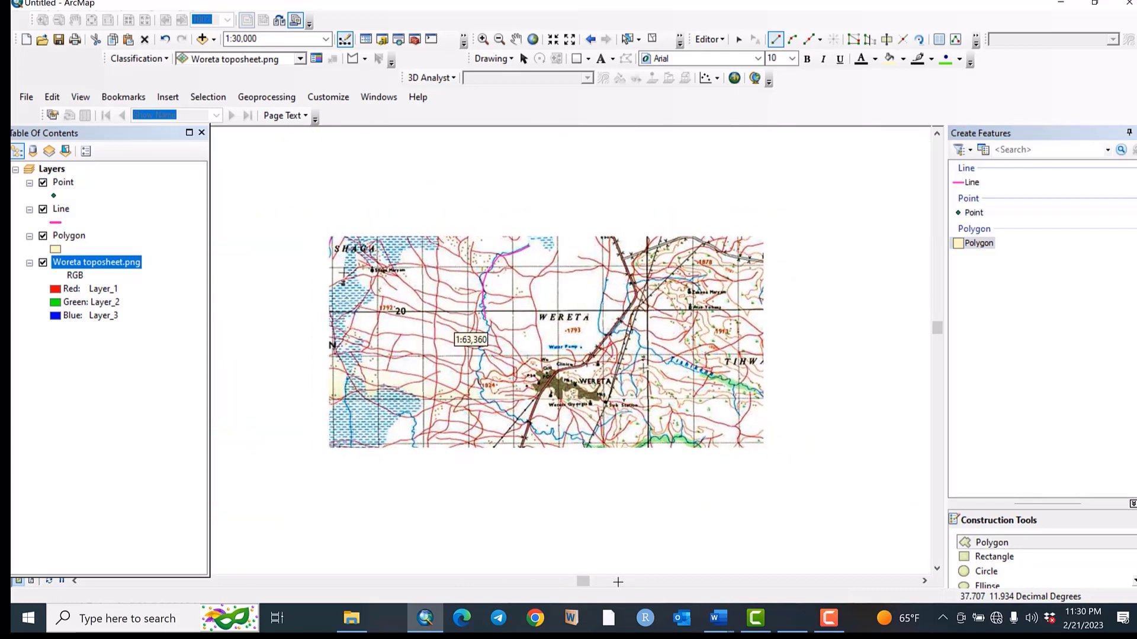
click(76, 581)
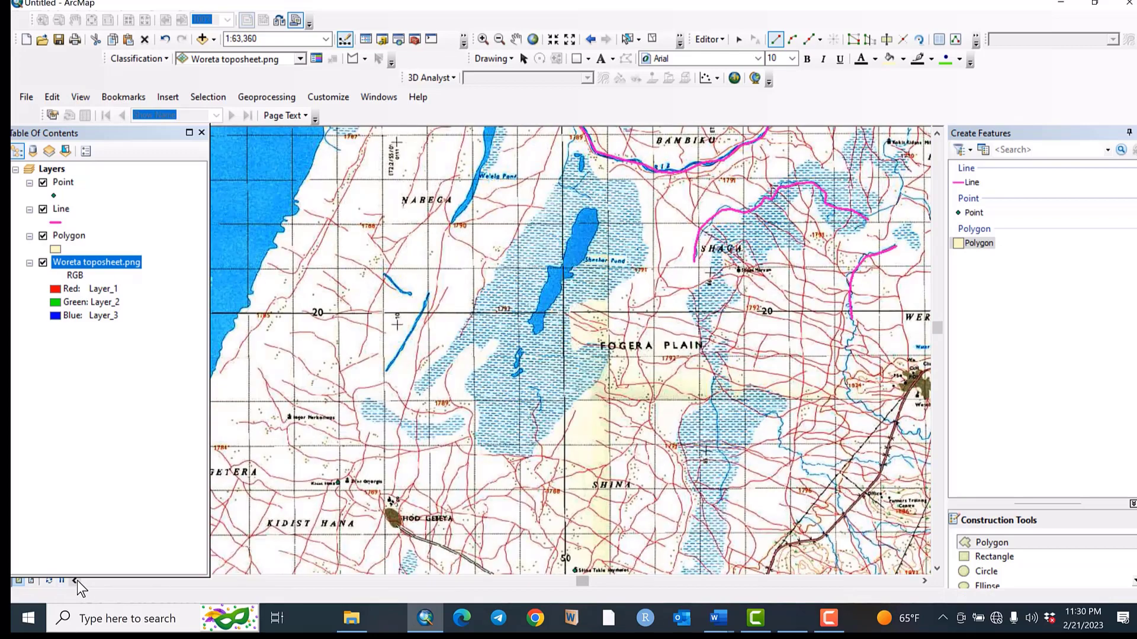
click(590, 209)
click(568, 234)
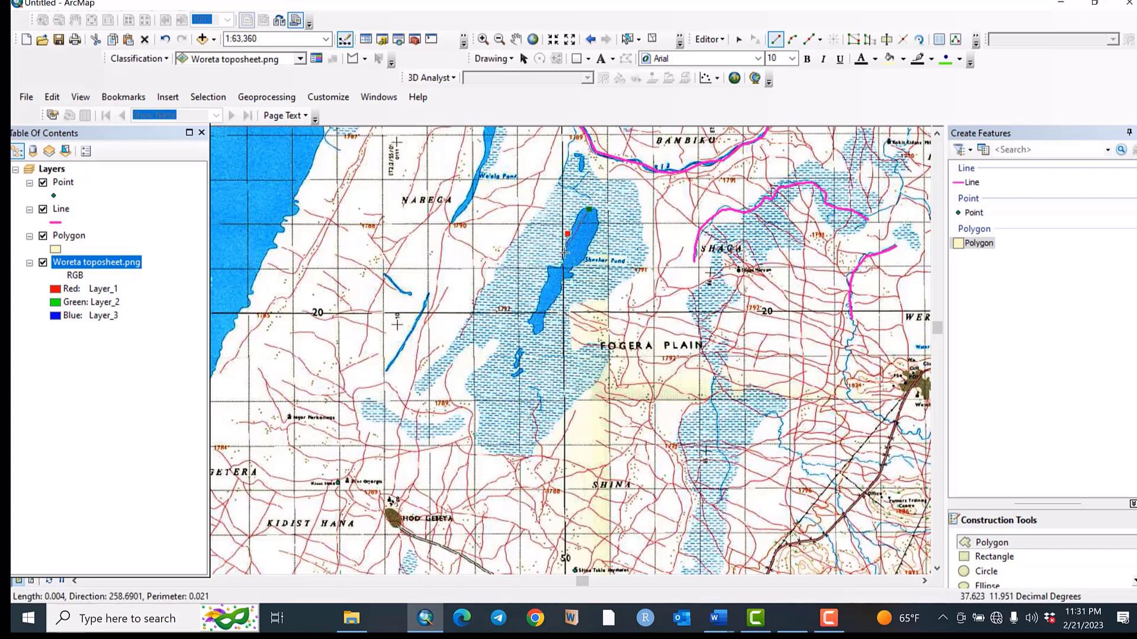
click(563, 253)
click(551, 271)
click(542, 282)
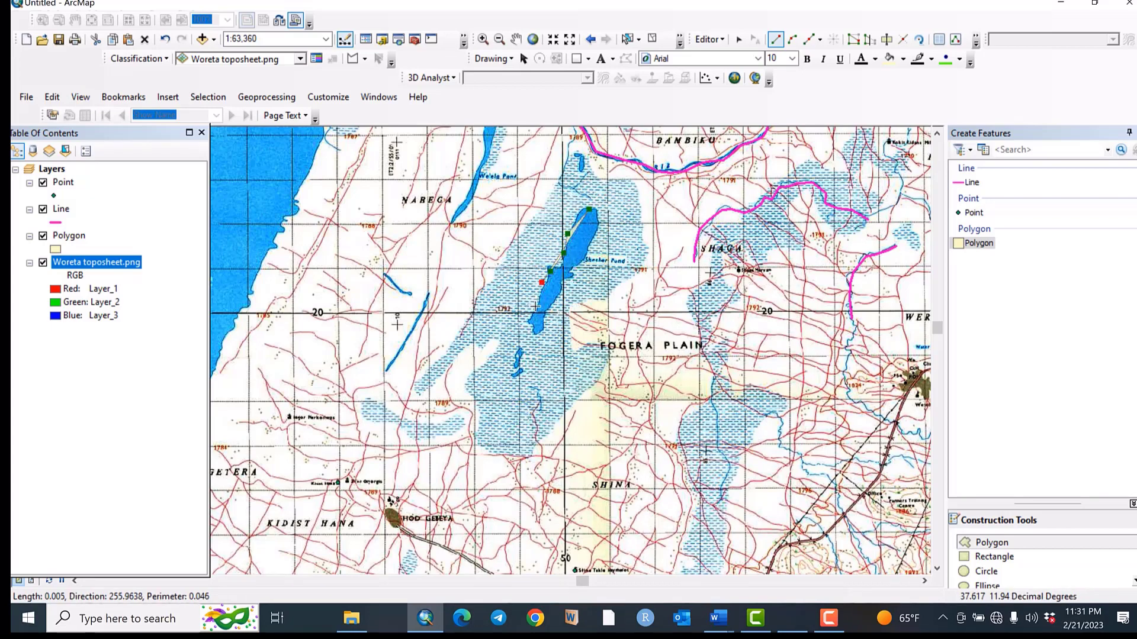
click(536, 306)
click(529, 322)
click(533, 335)
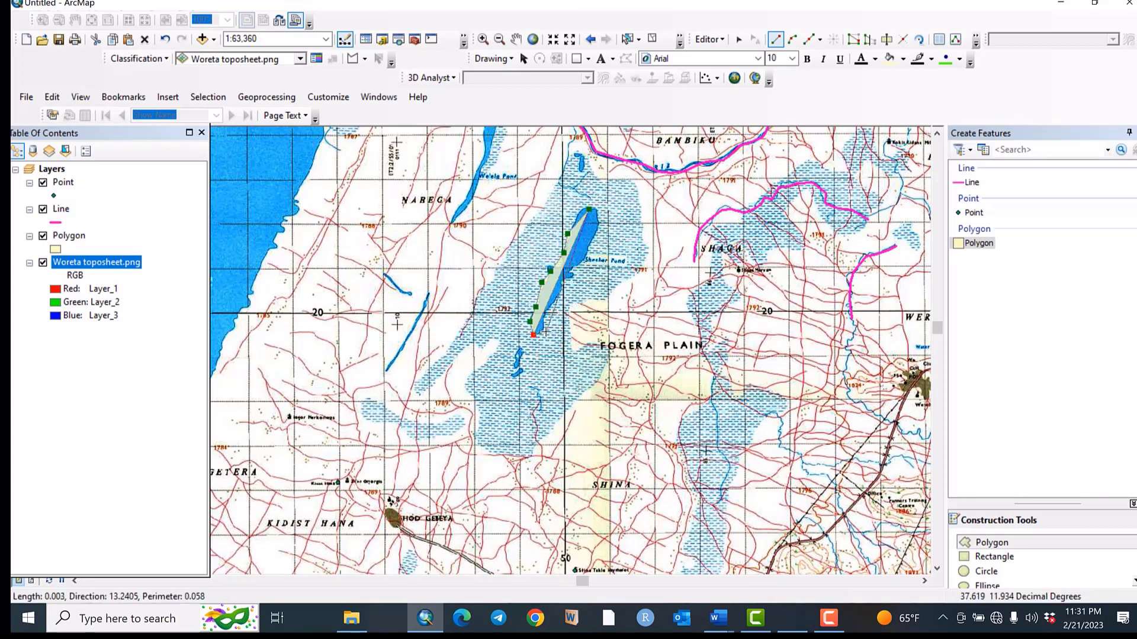
click(545, 332)
click(556, 305)
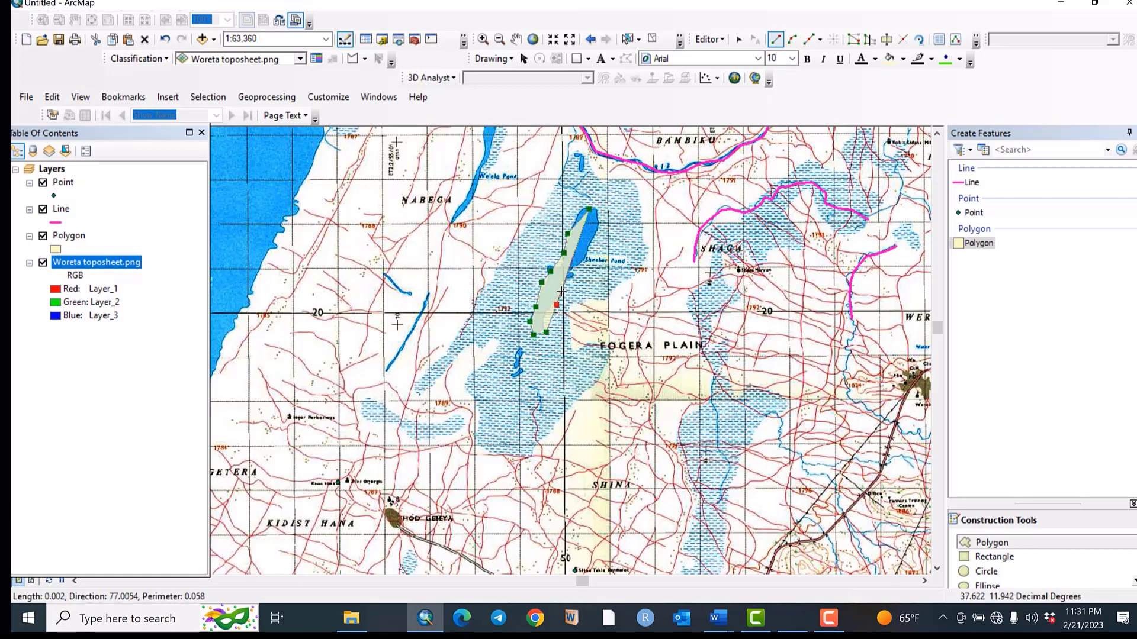
click(561, 292)
click(570, 282)
click(574, 273)
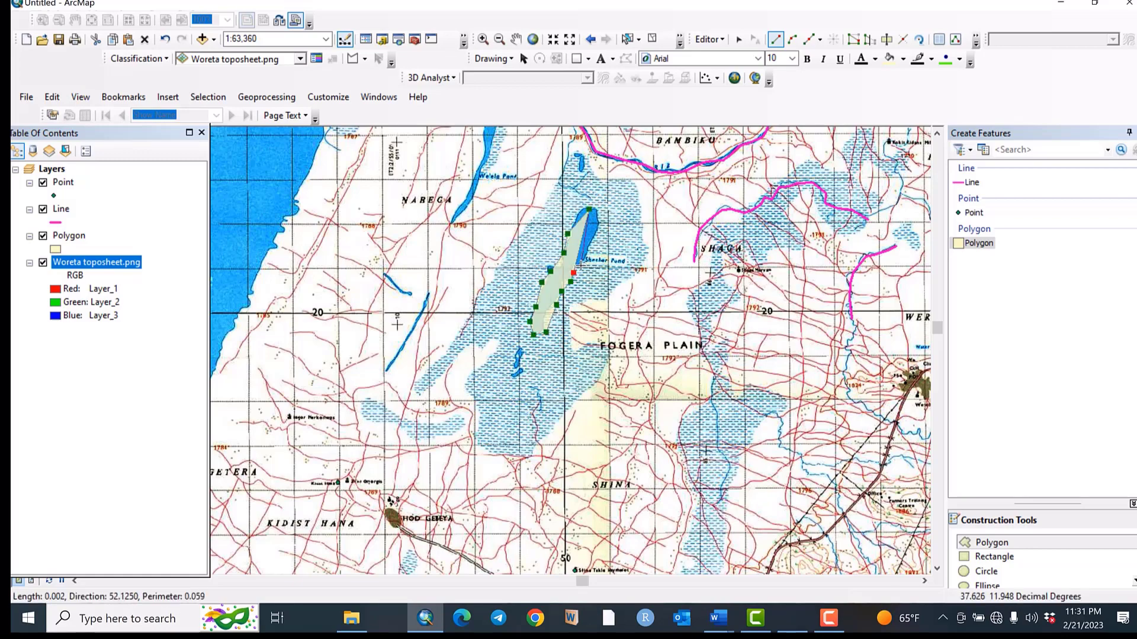
click(581, 265)
click(587, 264)
click(594, 249)
click(599, 233)
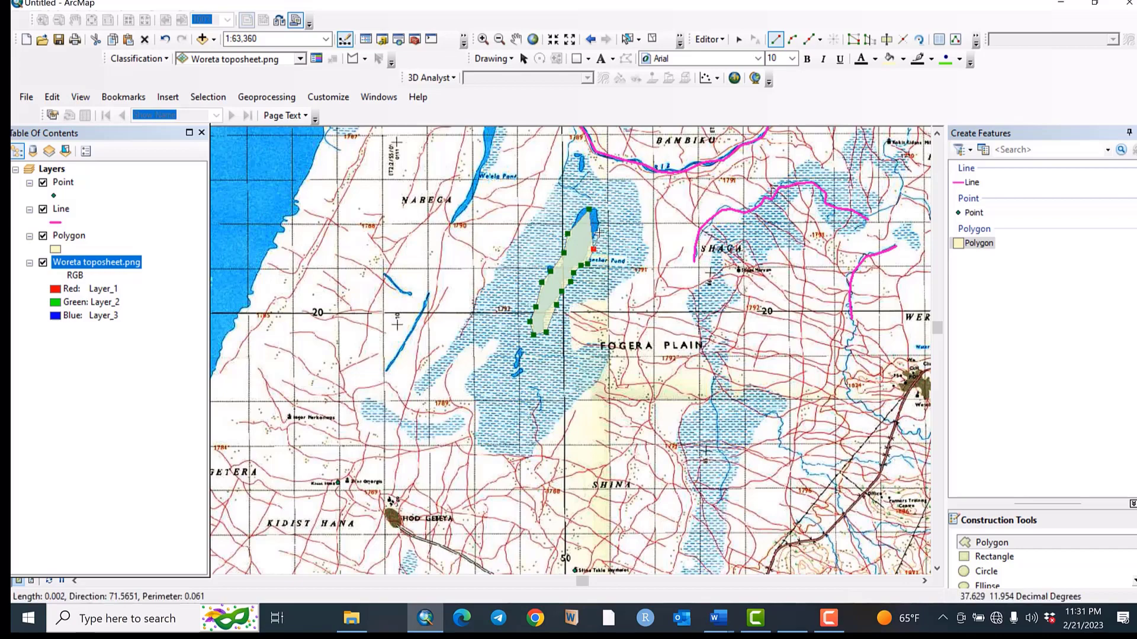
click(601, 221)
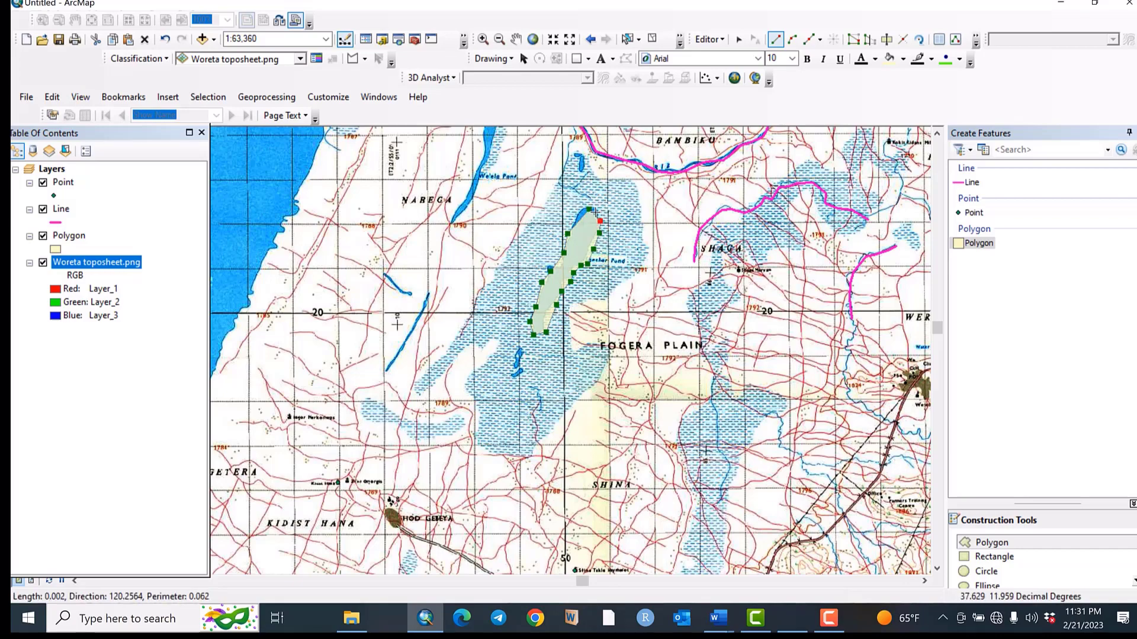
double_click(595, 211)
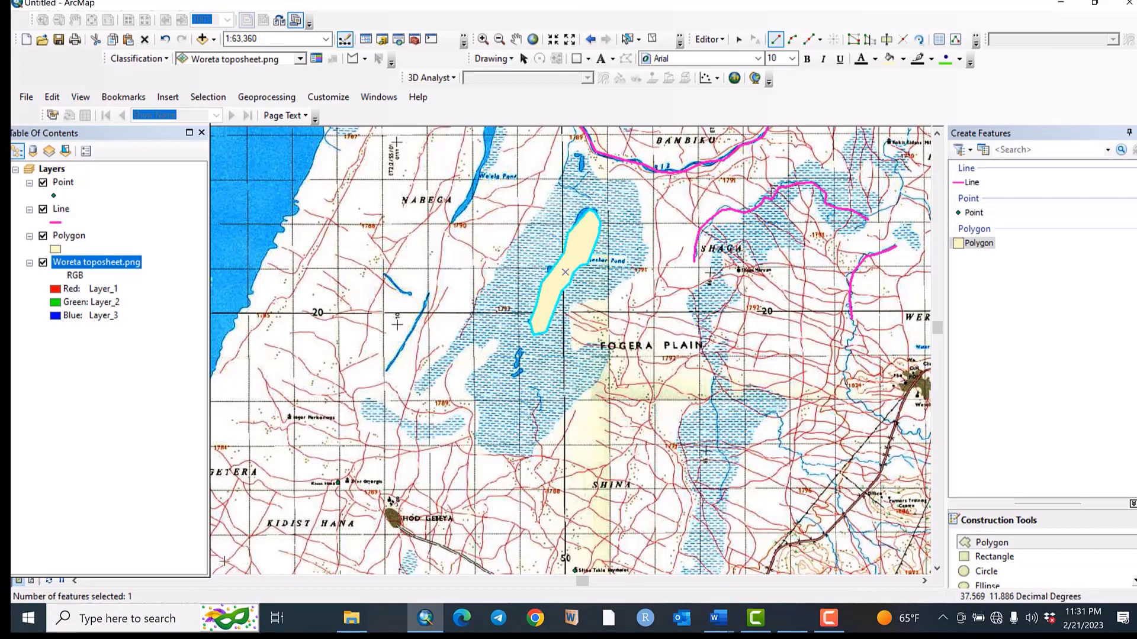
Digitize Lake Tana as a polygon feature, following the sheet's western edge south, the shoreline northeast and the northern edge back, and finish the sketch.
click(74, 581)
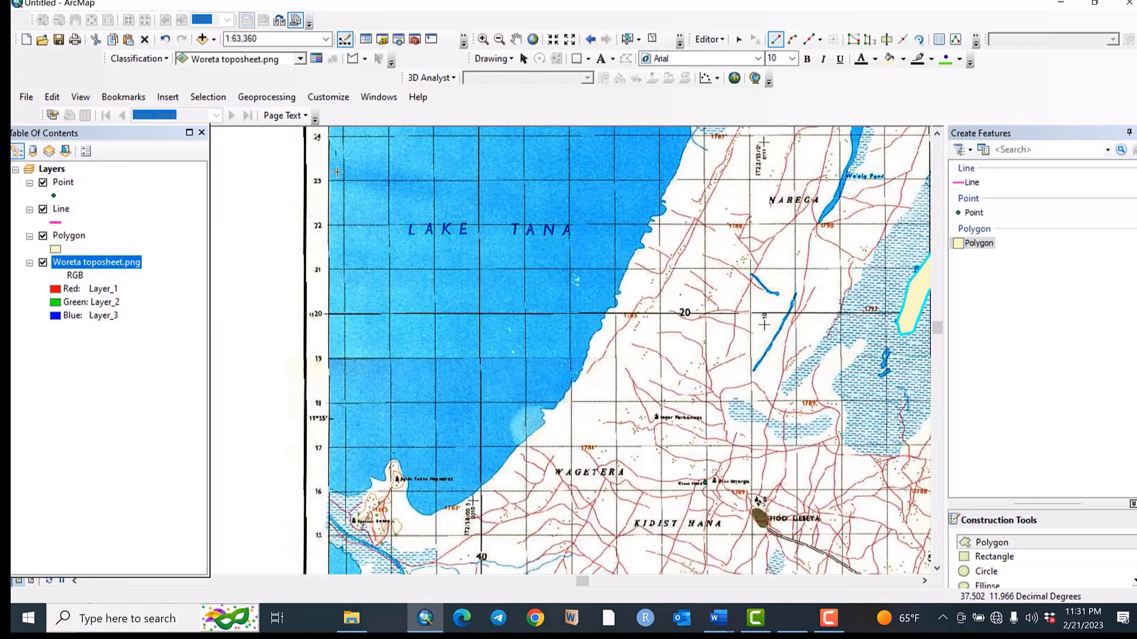
click(330, 153)
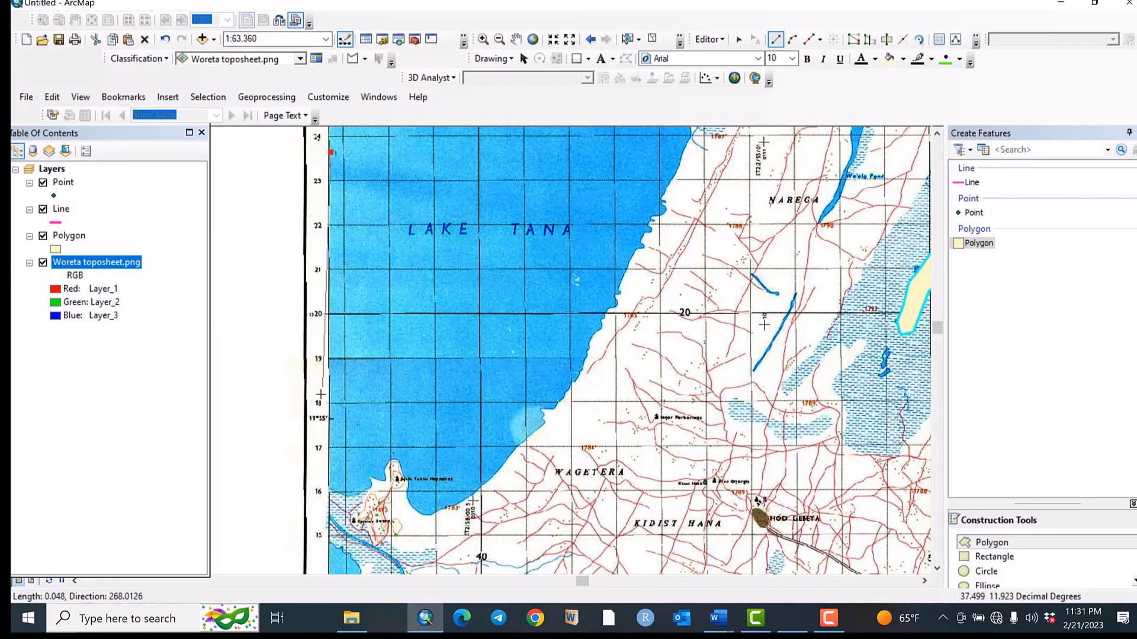
click(328, 489)
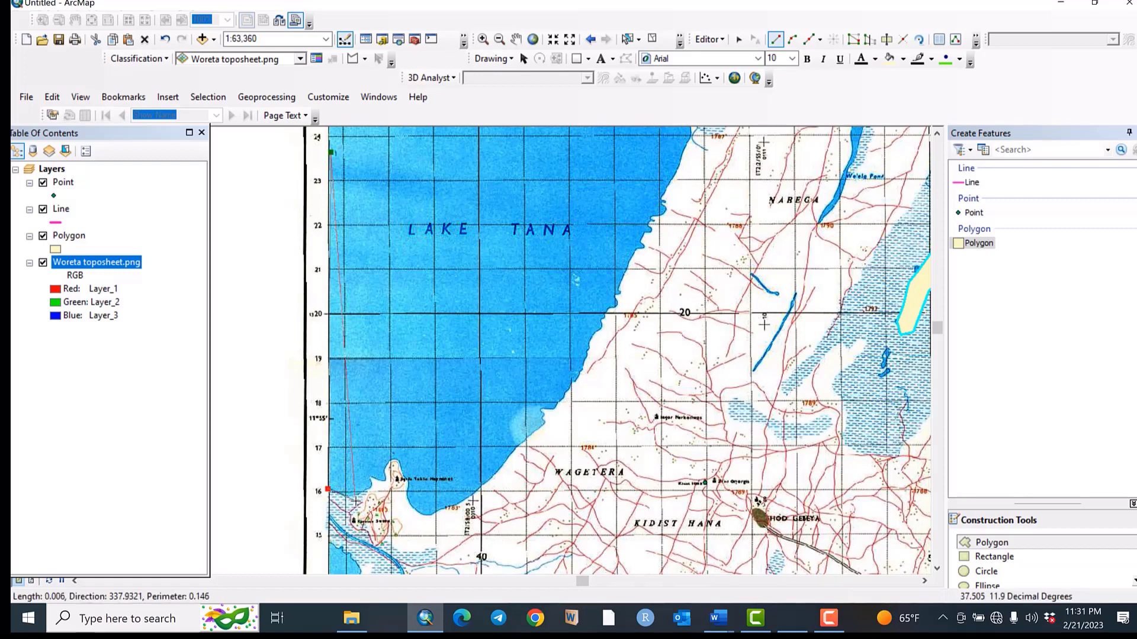
click(354, 501)
click(370, 487)
click(387, 476)
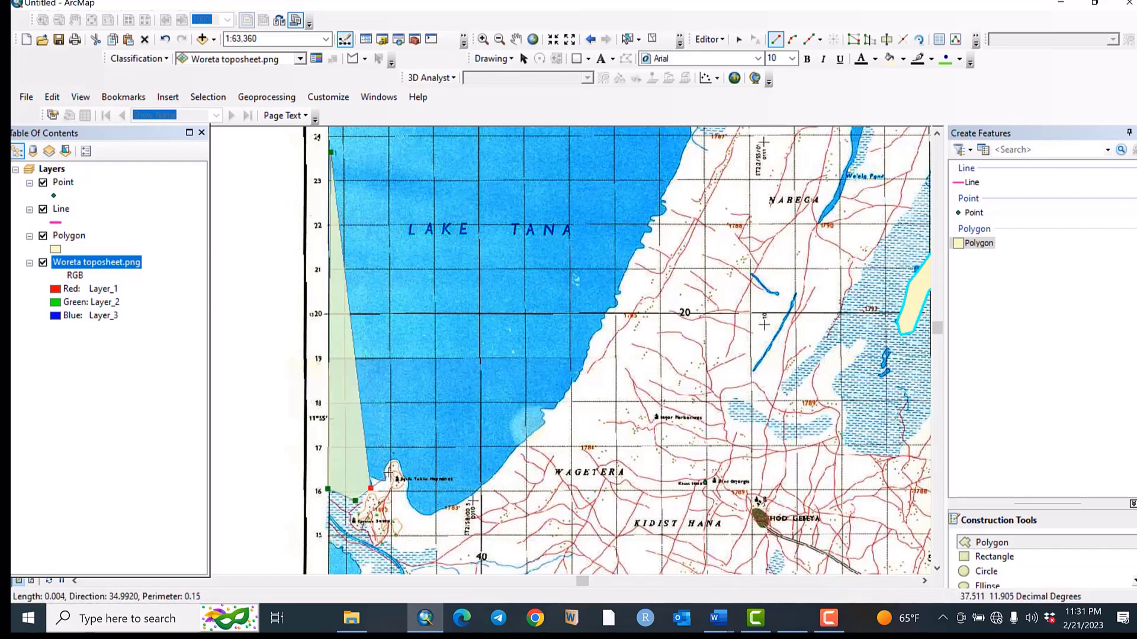
click(394, 466)
click(408, 501)
click(430, 515)
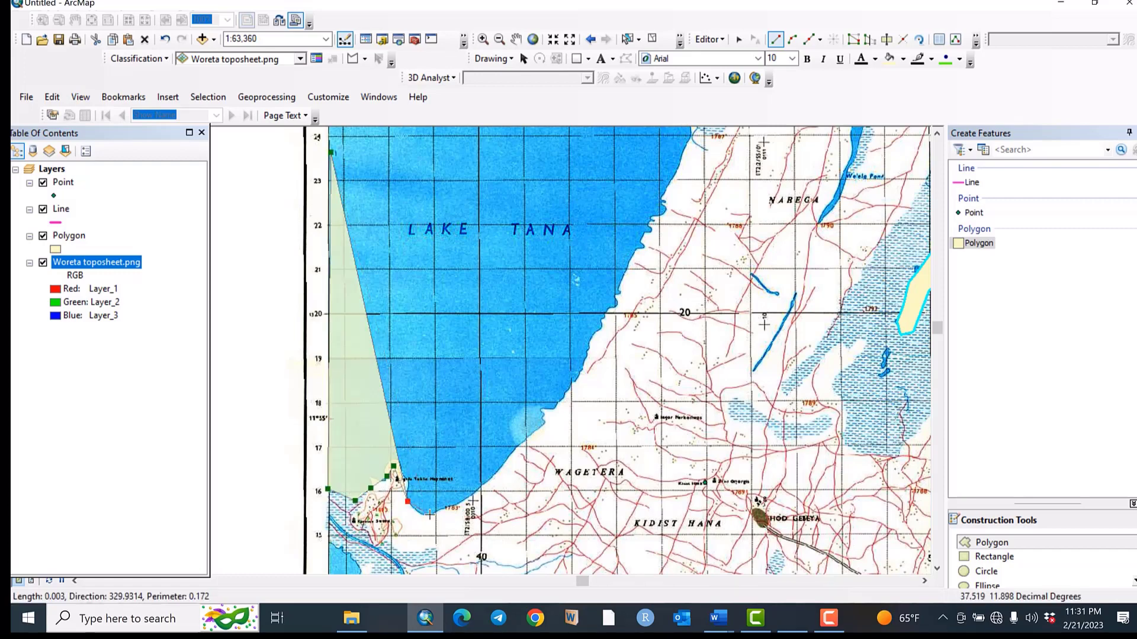
click(462, 506)
click(525, 448)
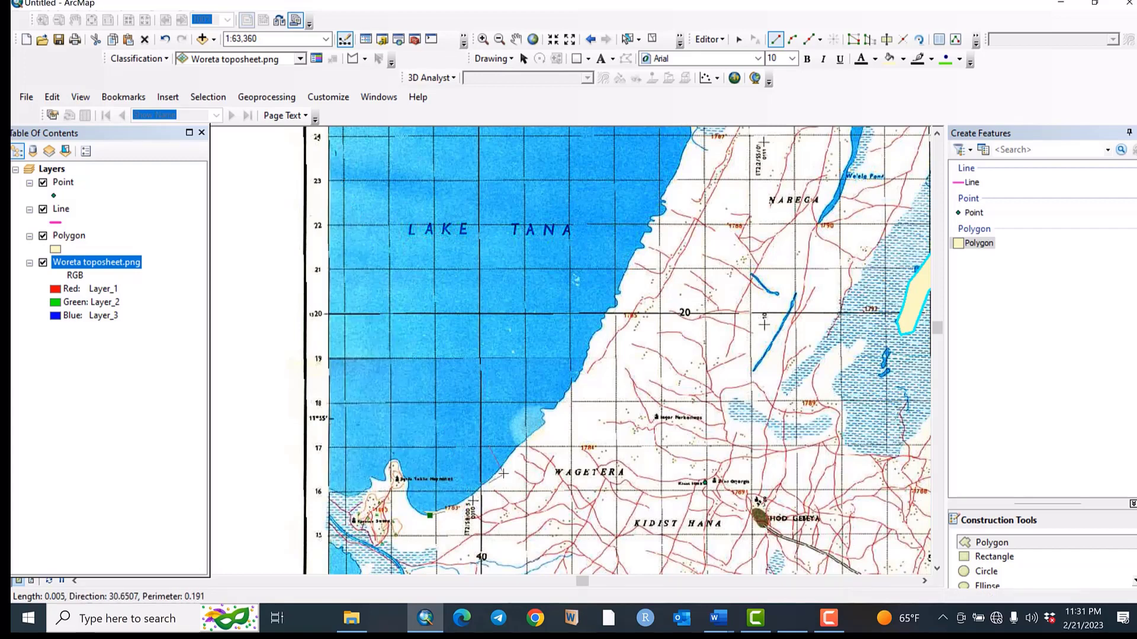
click(570, 389)
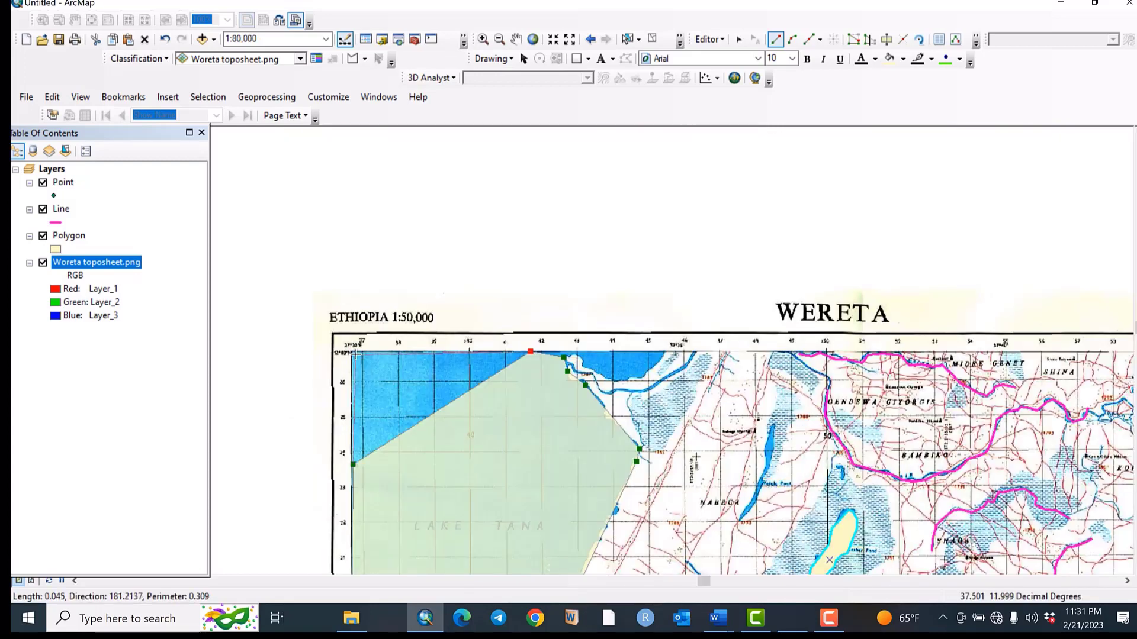
double_click(354, 354)
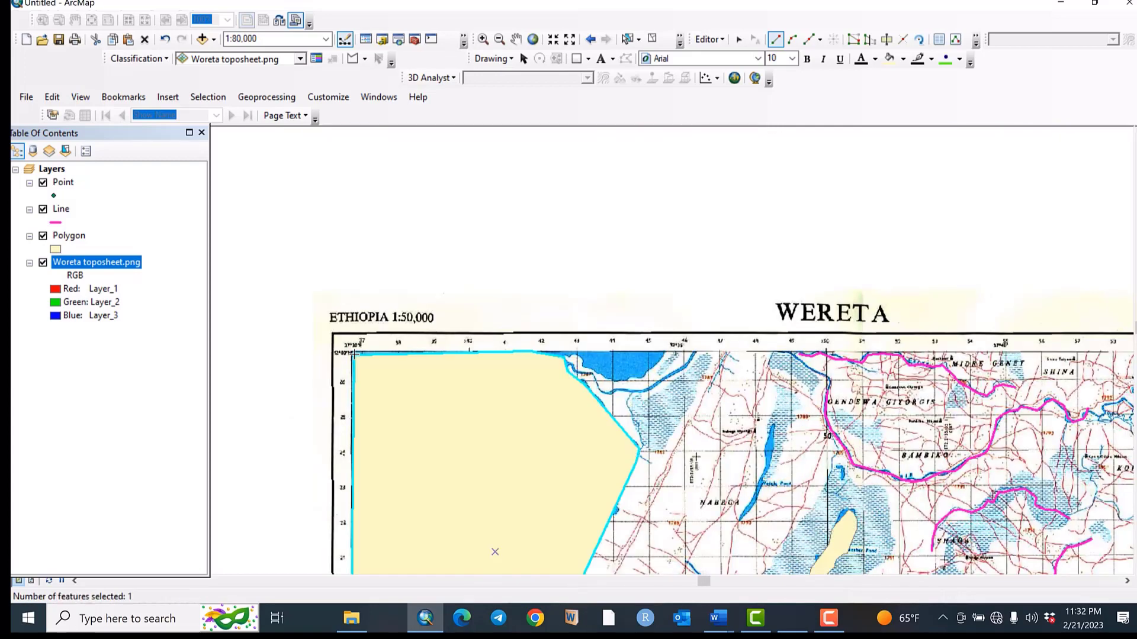
Digitize the small blue water area just east of Lake Tana at the sheet's northern edge as a polygon feature.
click(574, 356)
click(589, 371)
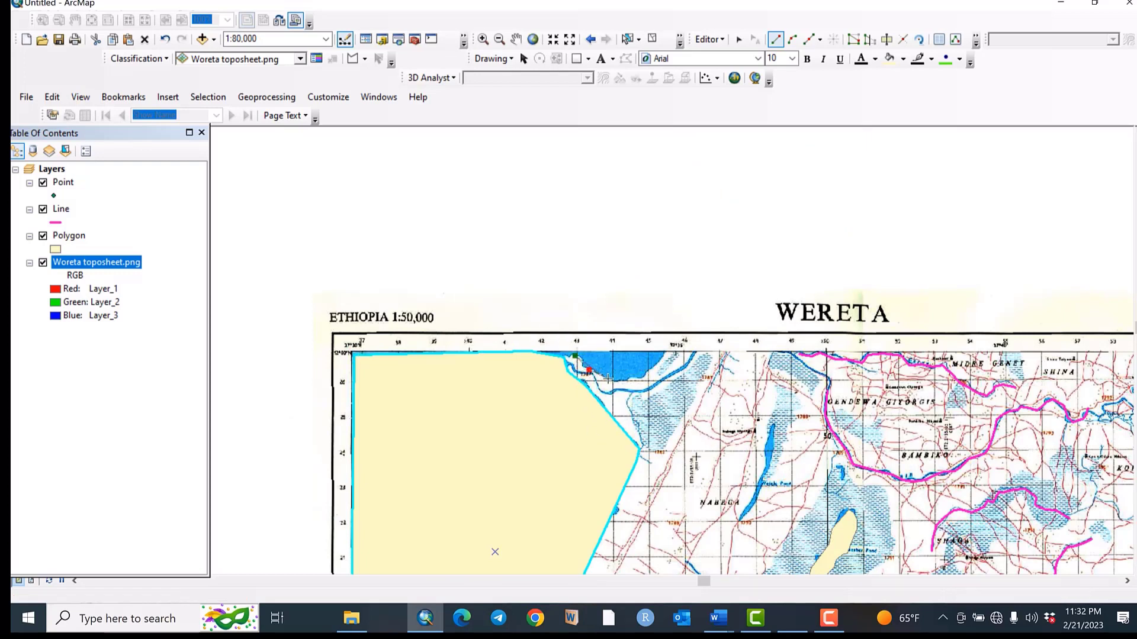
click(610, 380)
click(623, 380)
click(633, 380)
click(646, 380)
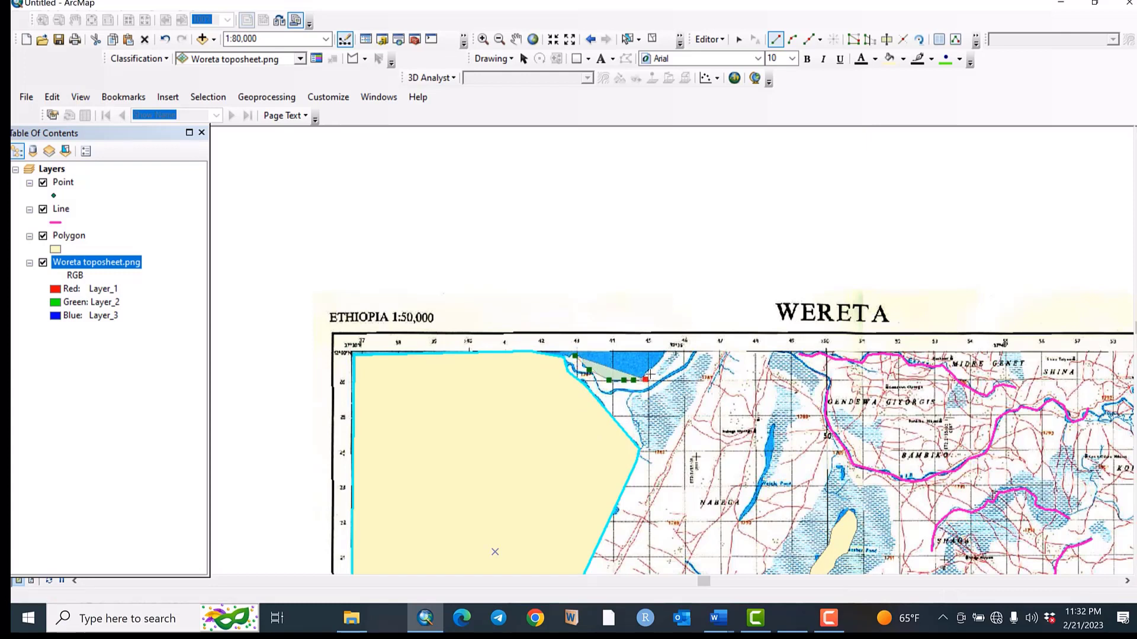
click(660, 366)
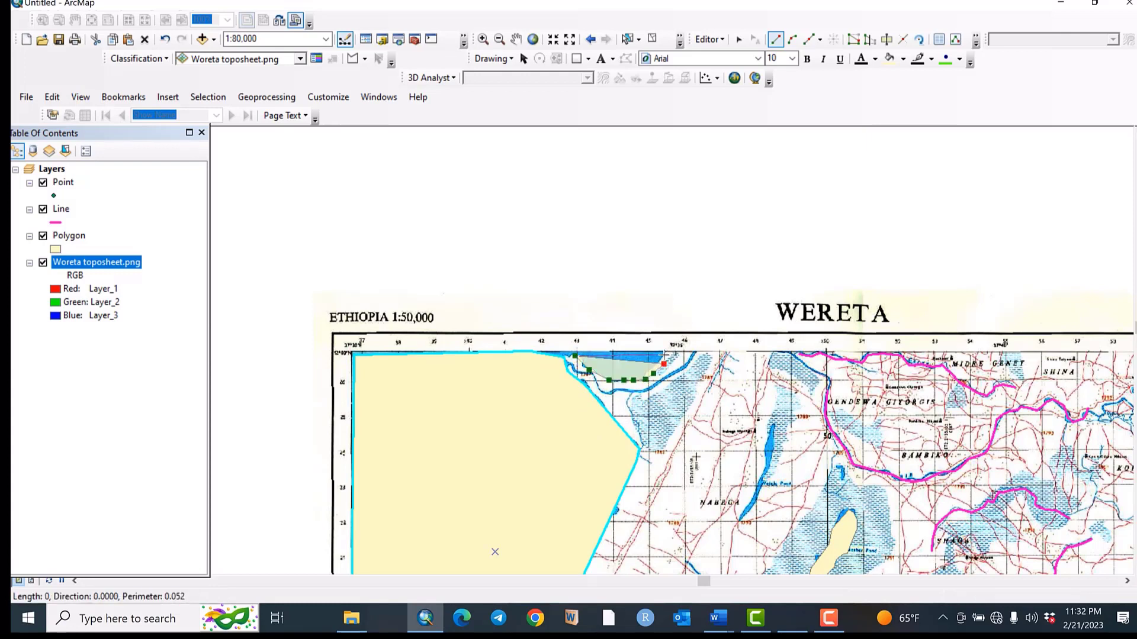
double_click(664, 356)
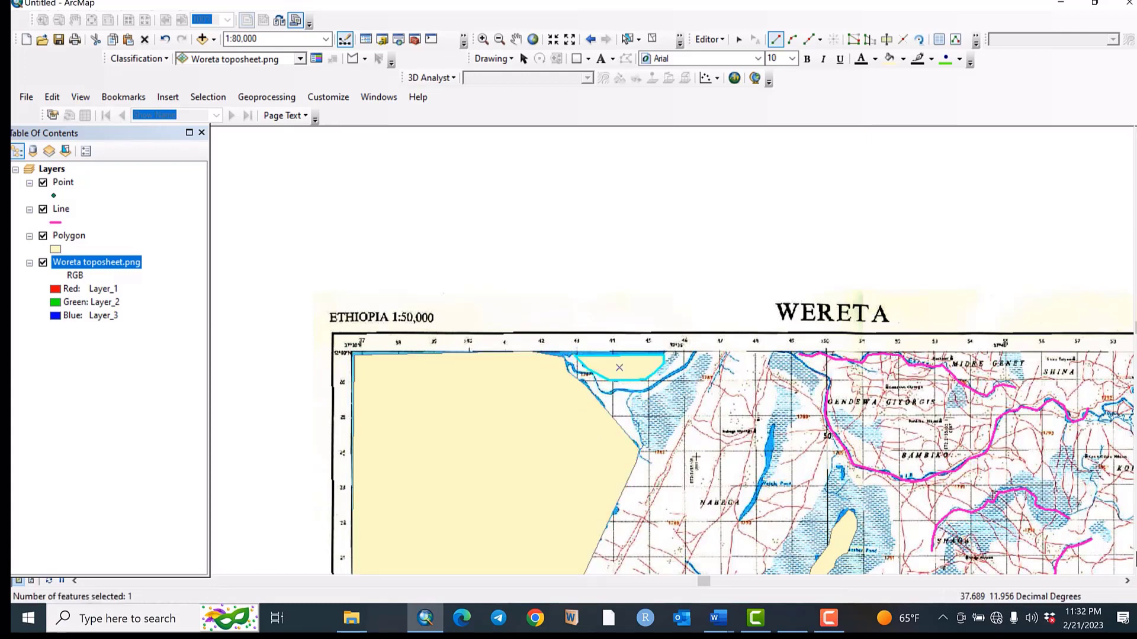
Digitize the lake portion west of Tana Kirkos as a polygon feature, tracing the sheet's western edge southward and the eastern shore back north.
click(1135, 568)
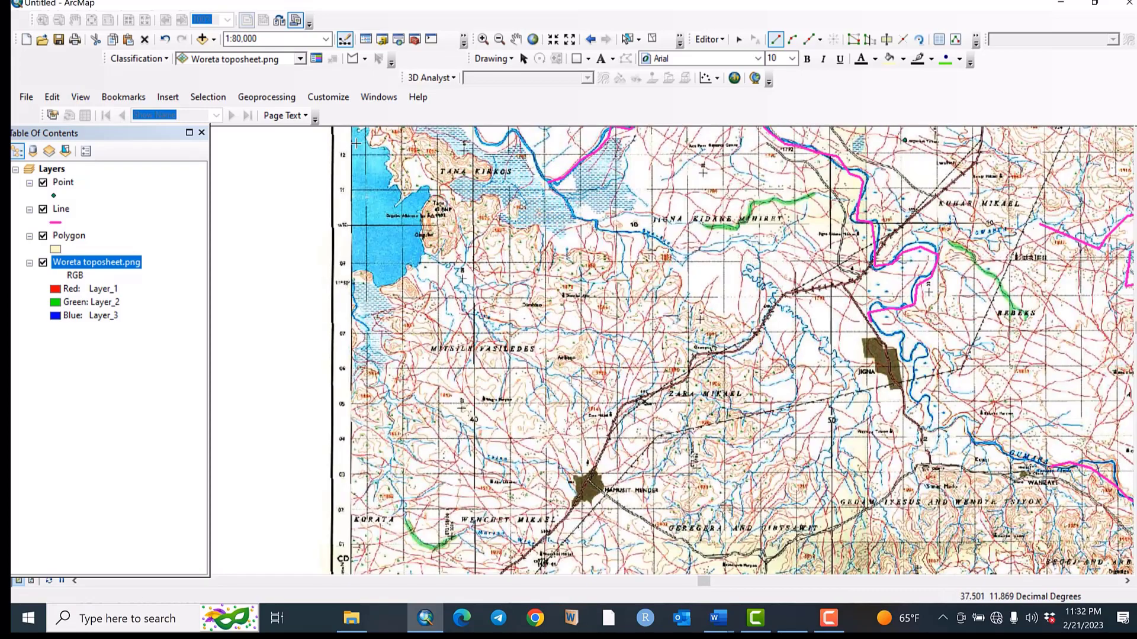
click(354, 135)
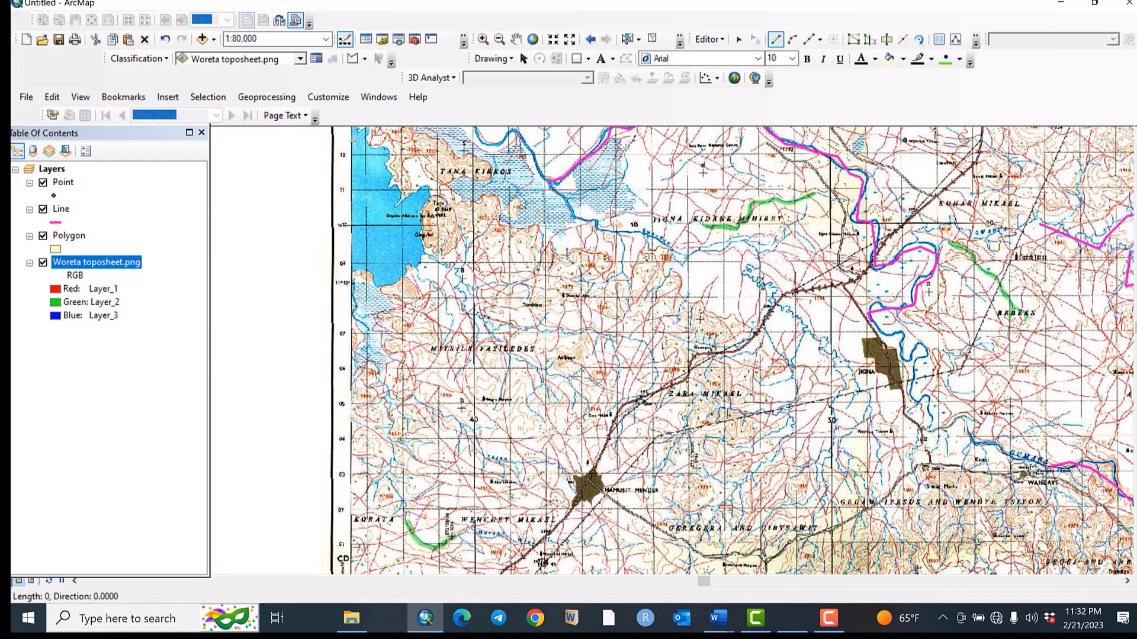
click(355, 190)
click(353, 232)
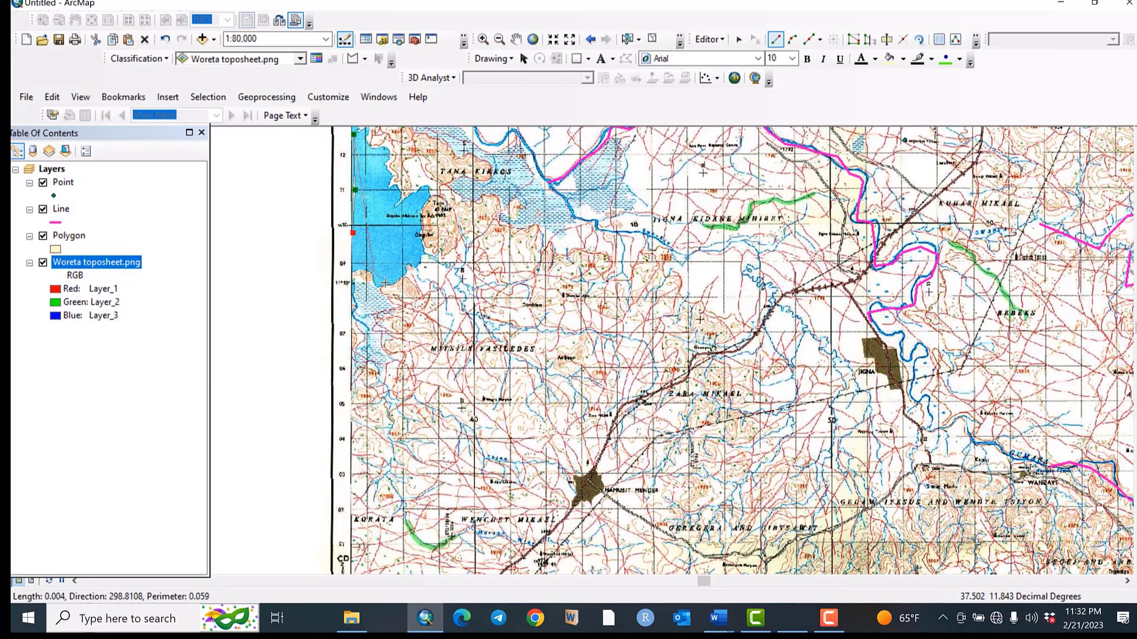
click(362, 261)
click(388, 286)
click(418, 271)
click(420, 249)
click(424, 217)
click(422, 194)
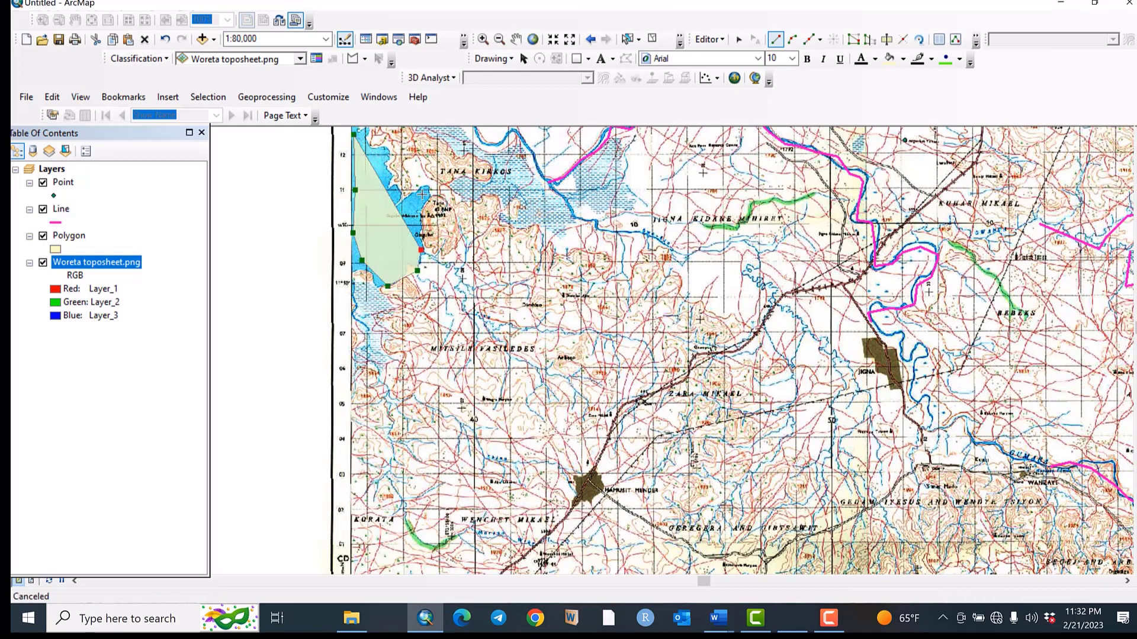
double_click(364, 134)
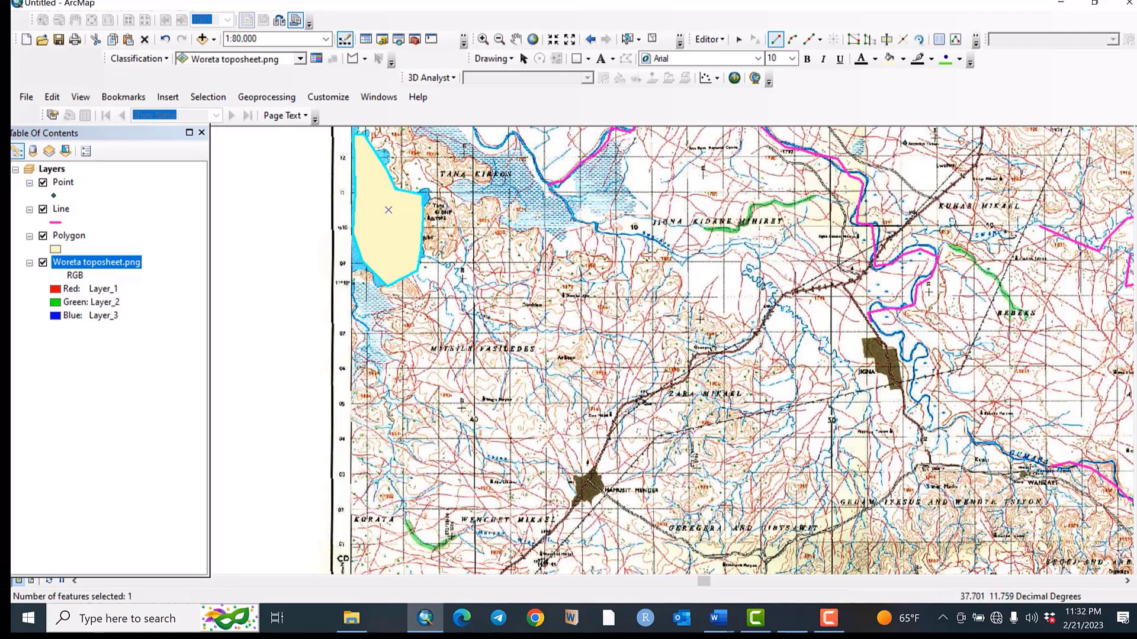
Examine the southern and eastern parts of the toposheet and return to its northeastern part.
click(1135, 570)
click(1136, 571)
click(1136, 570)
click(1135, 570)
click(1130, 583)
click(1130, 582)
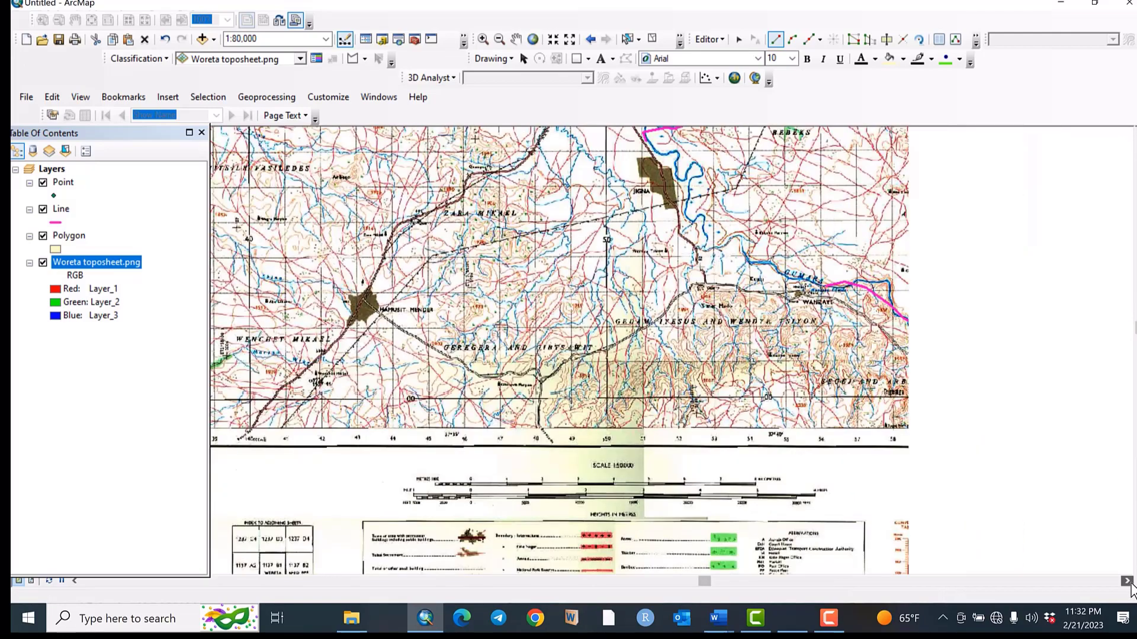
click(1131, 584)
click(1130, 584)
click(1135, 570)
click(1135, 571)
click(1136, 570)
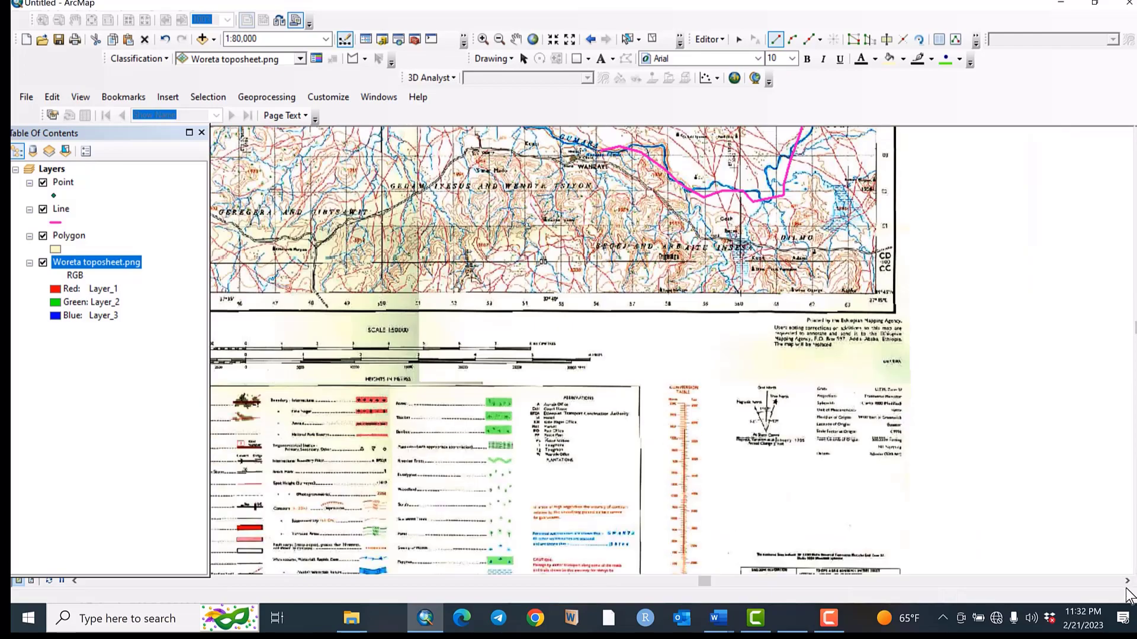
click(1135, 140)
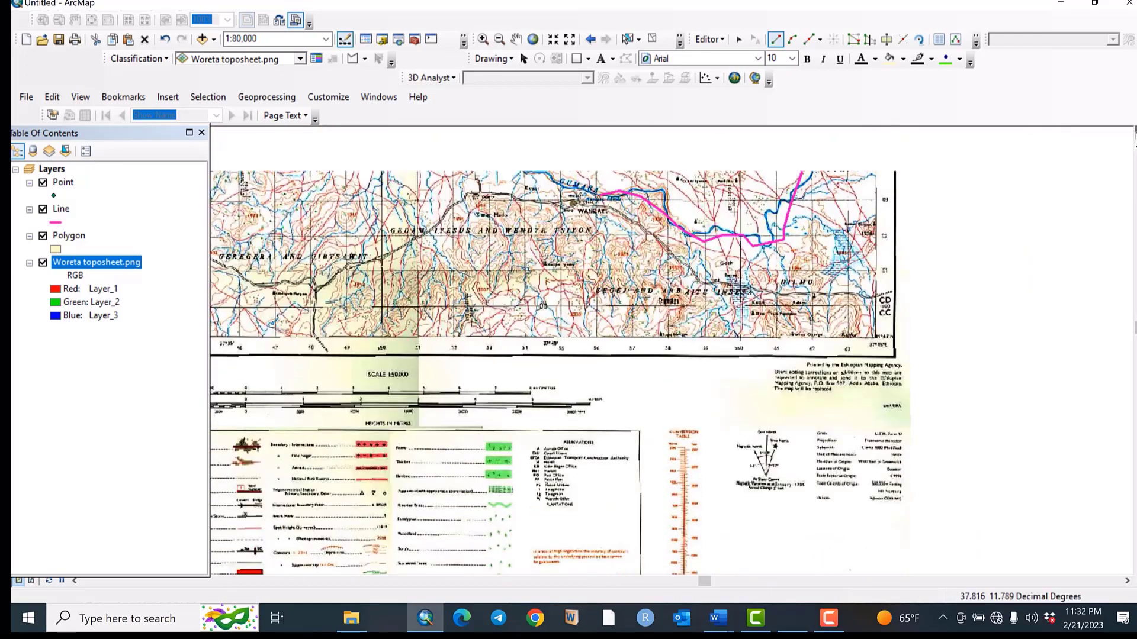
click(1135, 140)
click(1135, 140)
click(1135, 140)
click(1135, 140)
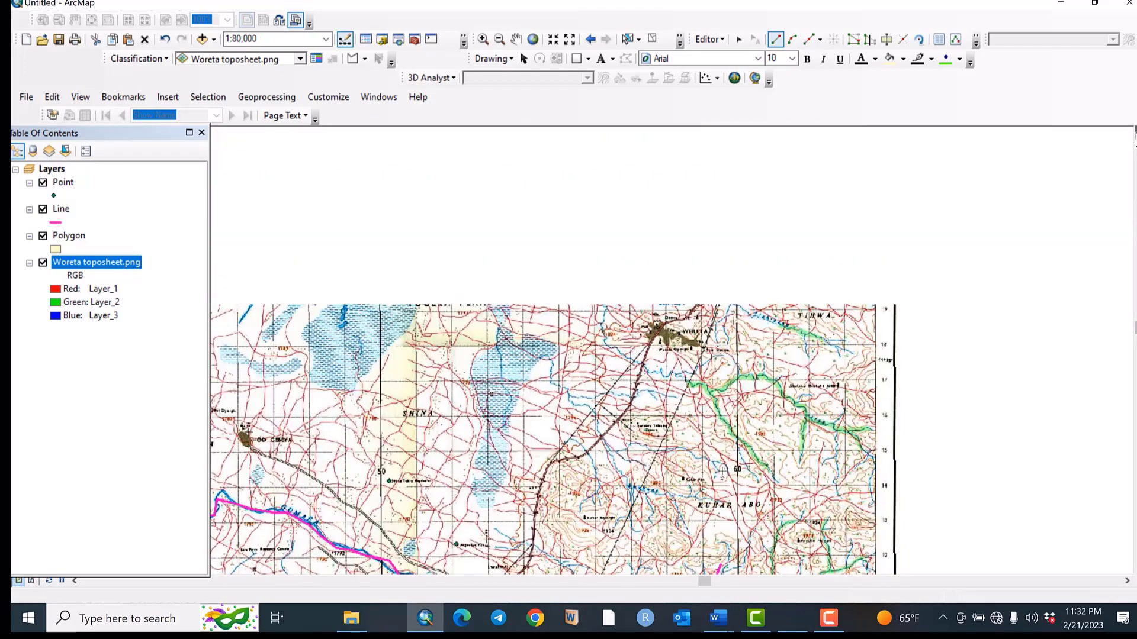
click(1135, 140)
click(1135, 140)
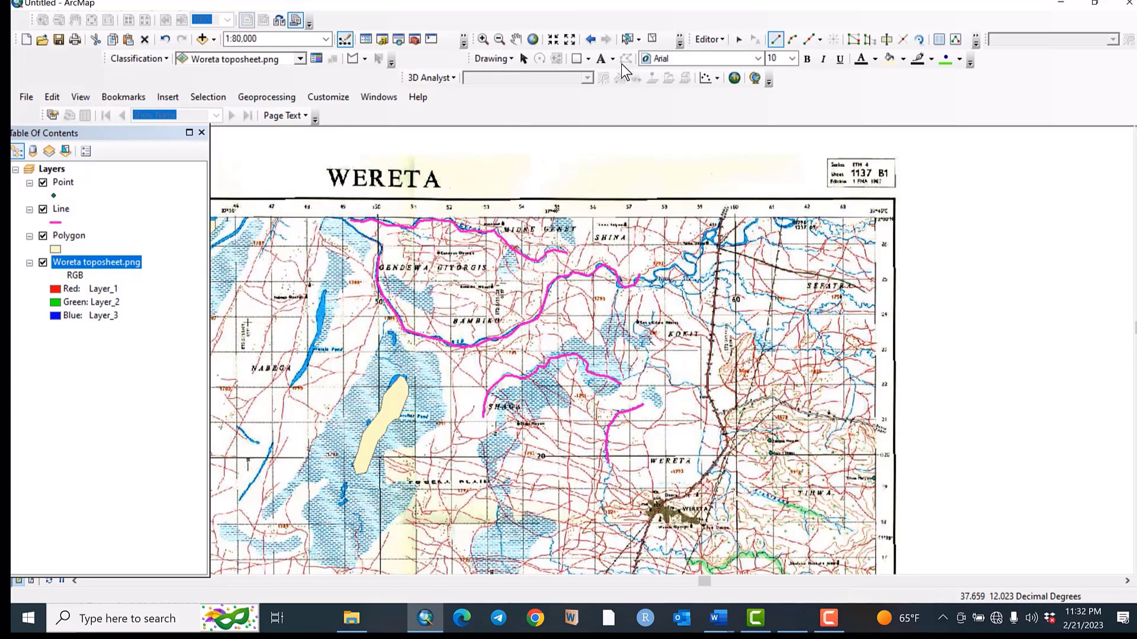
Stop editing and save the edits.
click(712, 39)
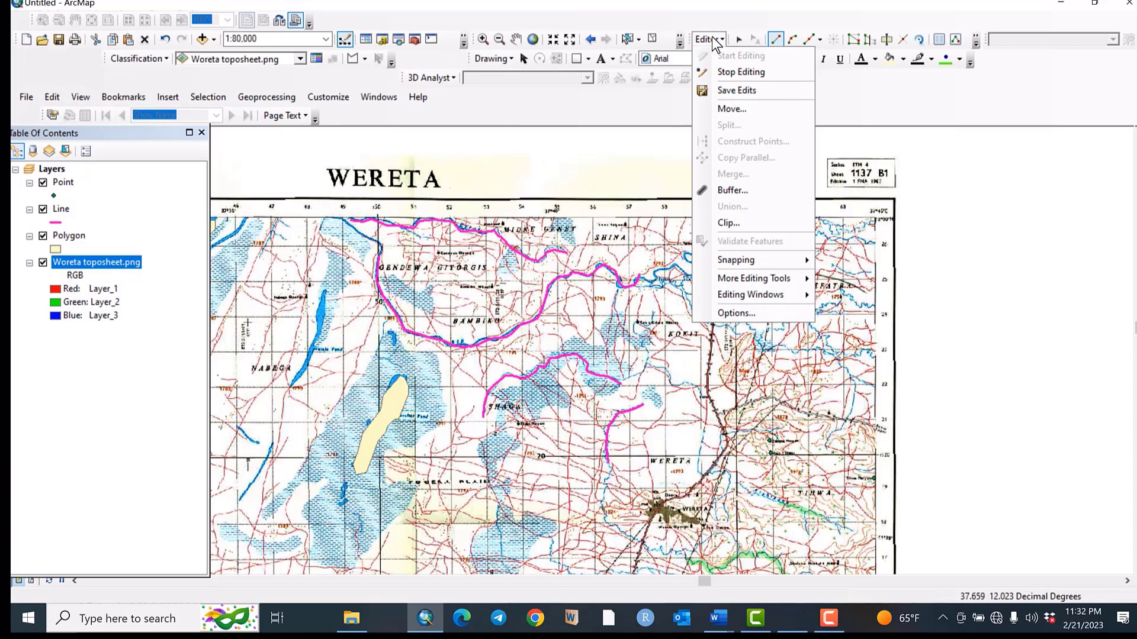
click(729, 71)
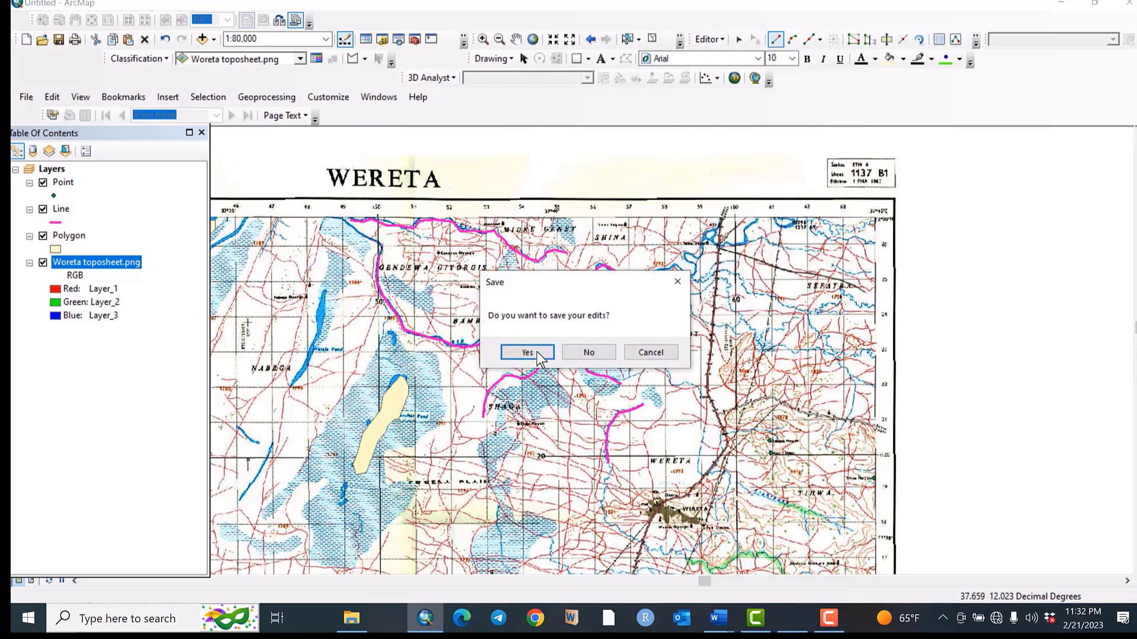
click(536, 354)
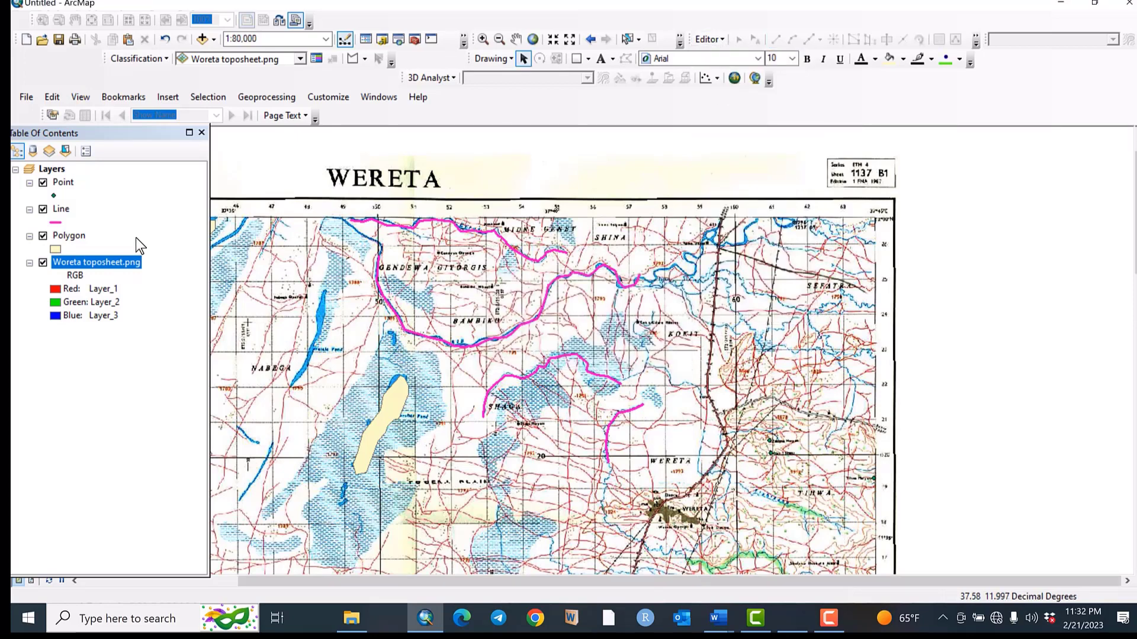
Open the Point layer's attribute table, float it over the map and start adding a field.
right_click(66, 188)
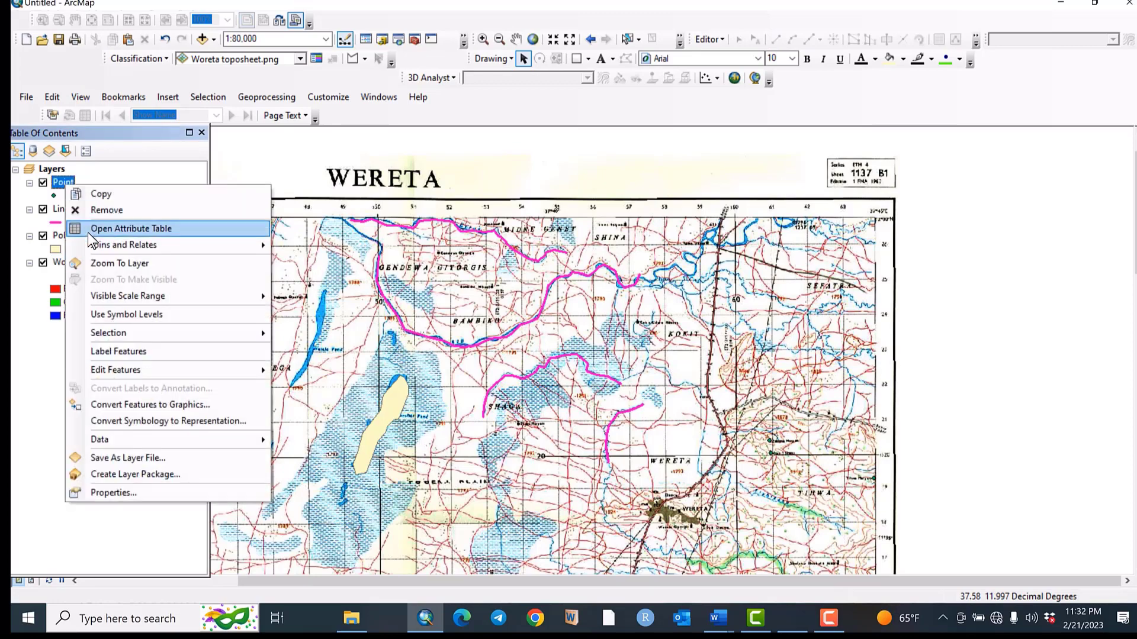
click(88, 233)
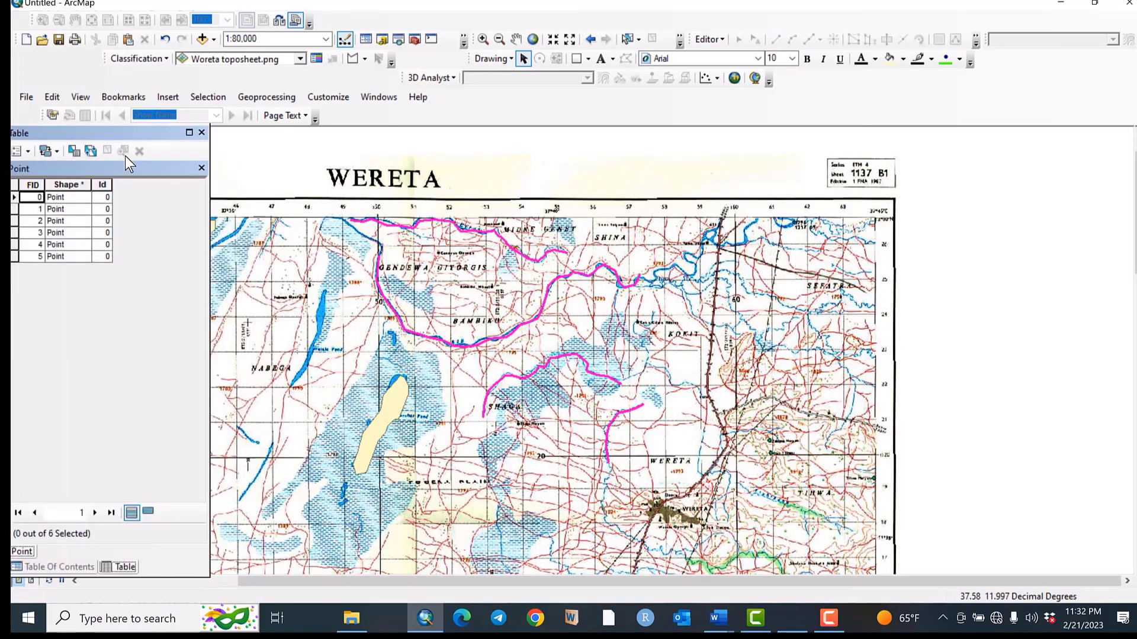
drag(141, 133, 397, 150)
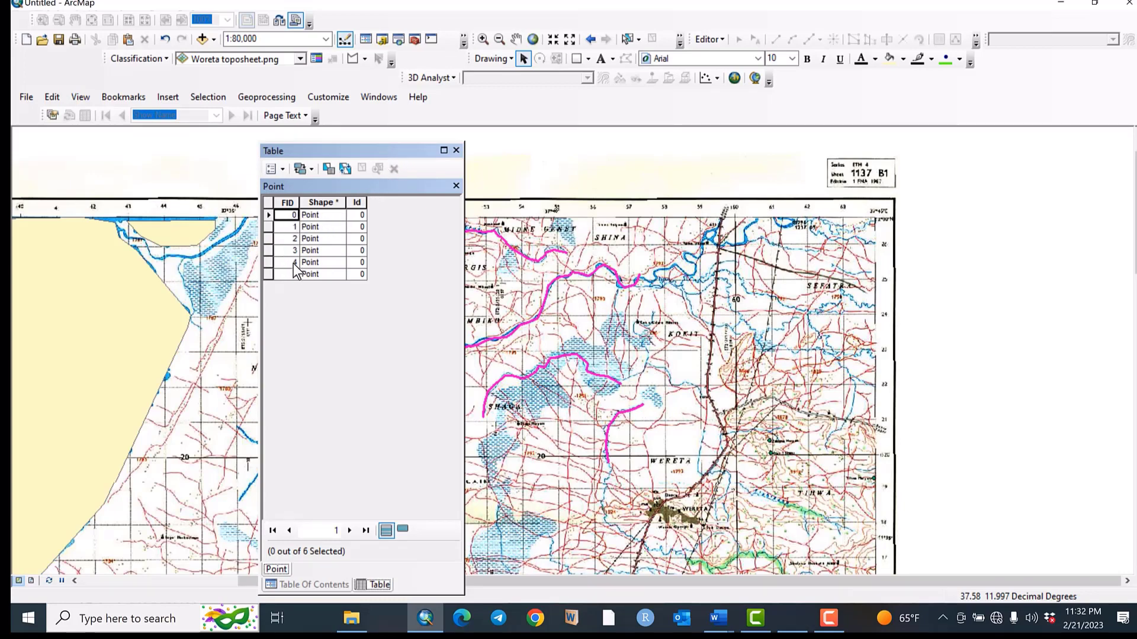
click(283, 169)
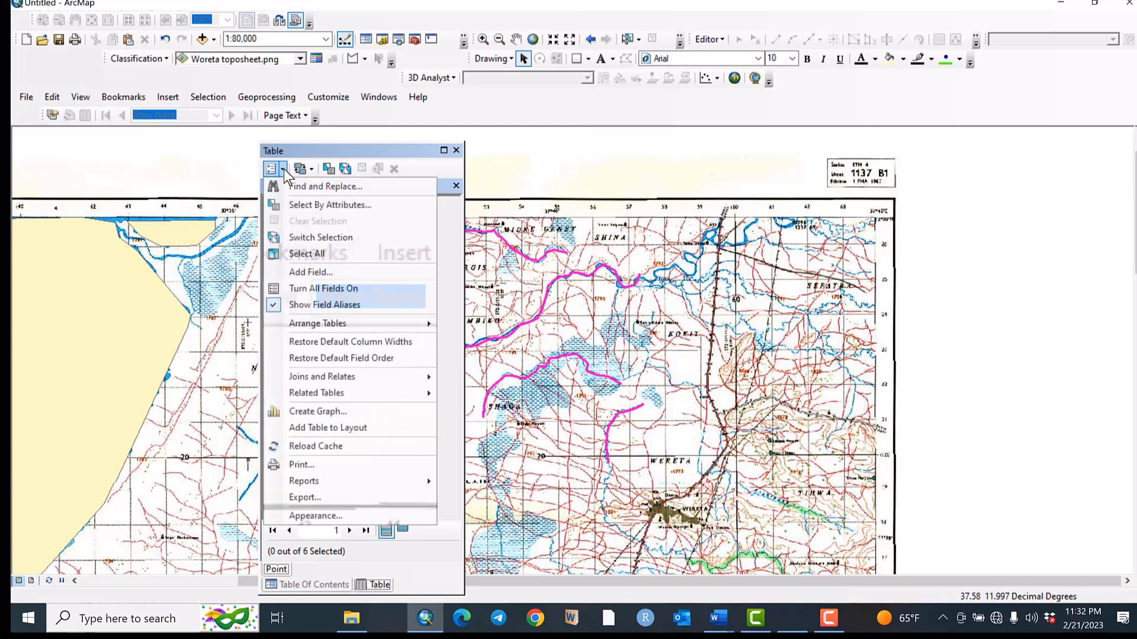
click(309, 274)
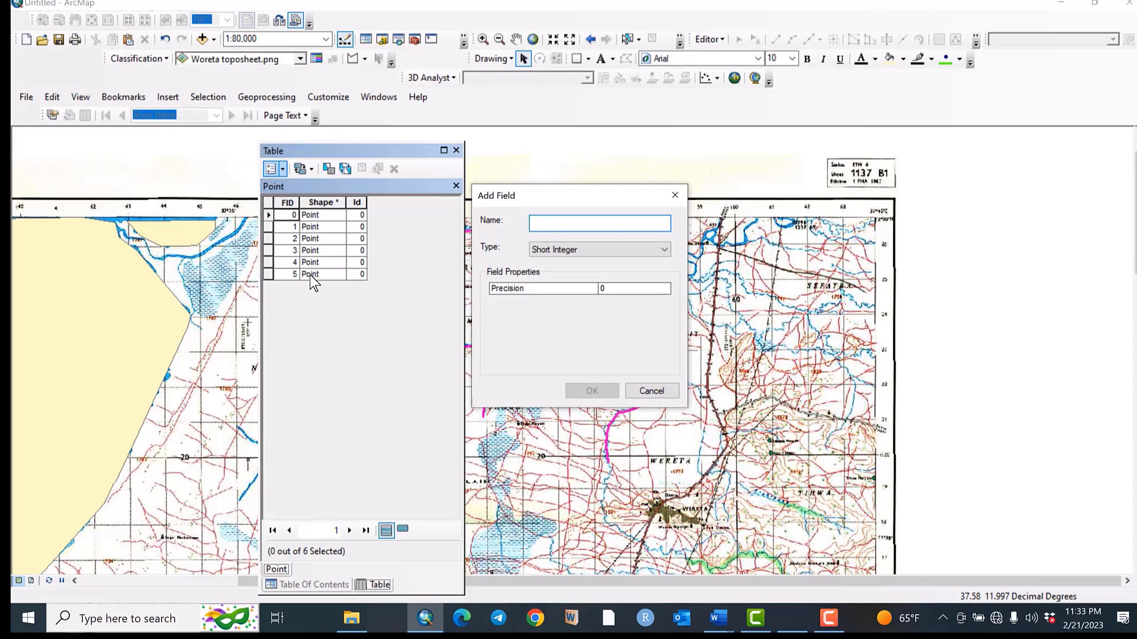
text(hur)
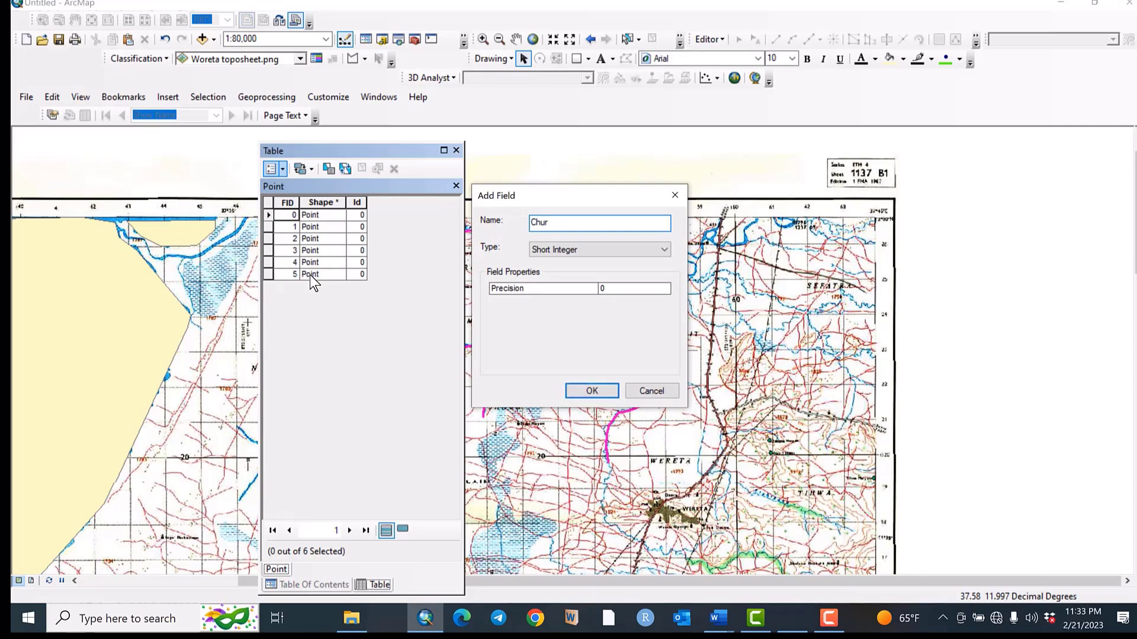
text(ch)
key(BackSpace)
key(BackSpace)
key(BackSpace)
key(BackSpace)
key(BackSpace)
key(BackSpace)
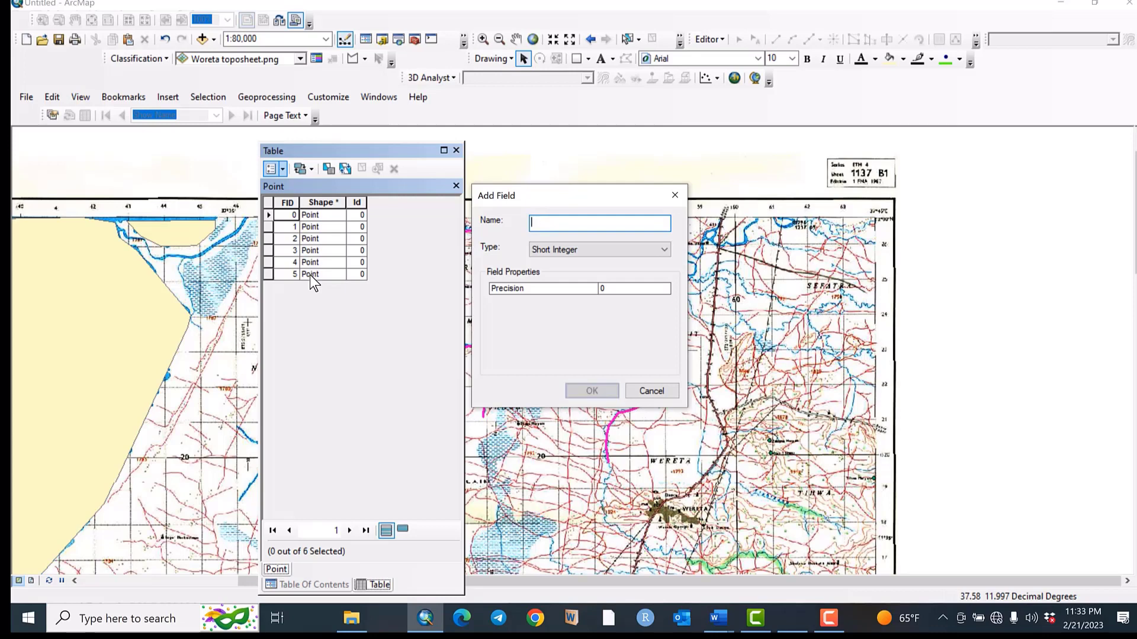
Add a text field named Name to the Point layer's attribute table.
text(N)
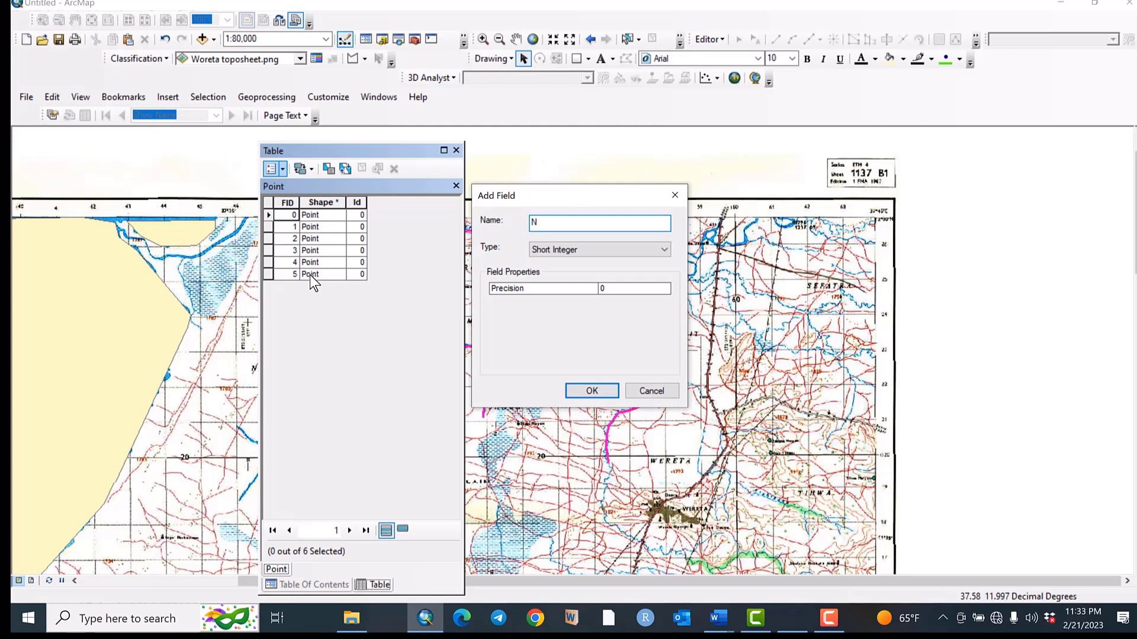
text(ame)
click(580, 251)
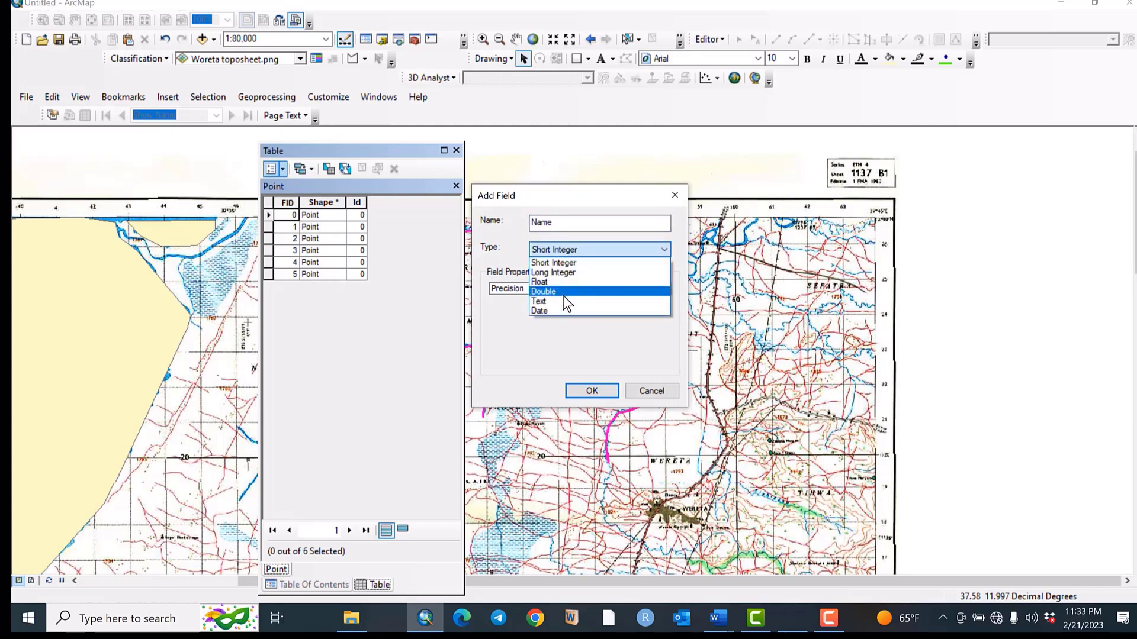
click(563, 297)
click(590, 254)
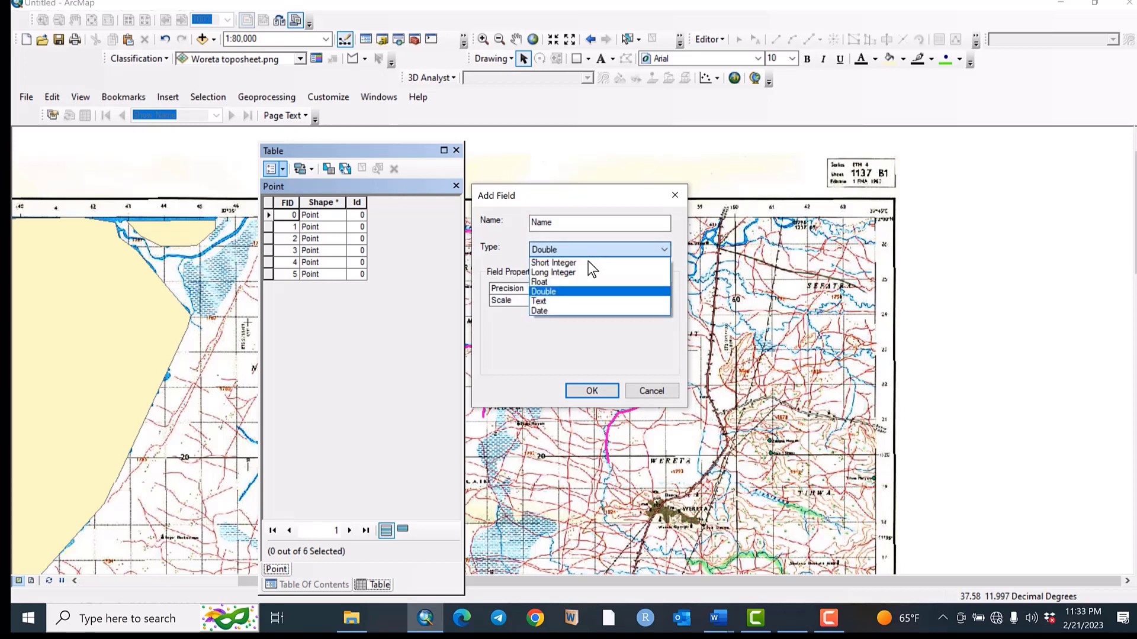
click(578, 302)
click(578, 393)
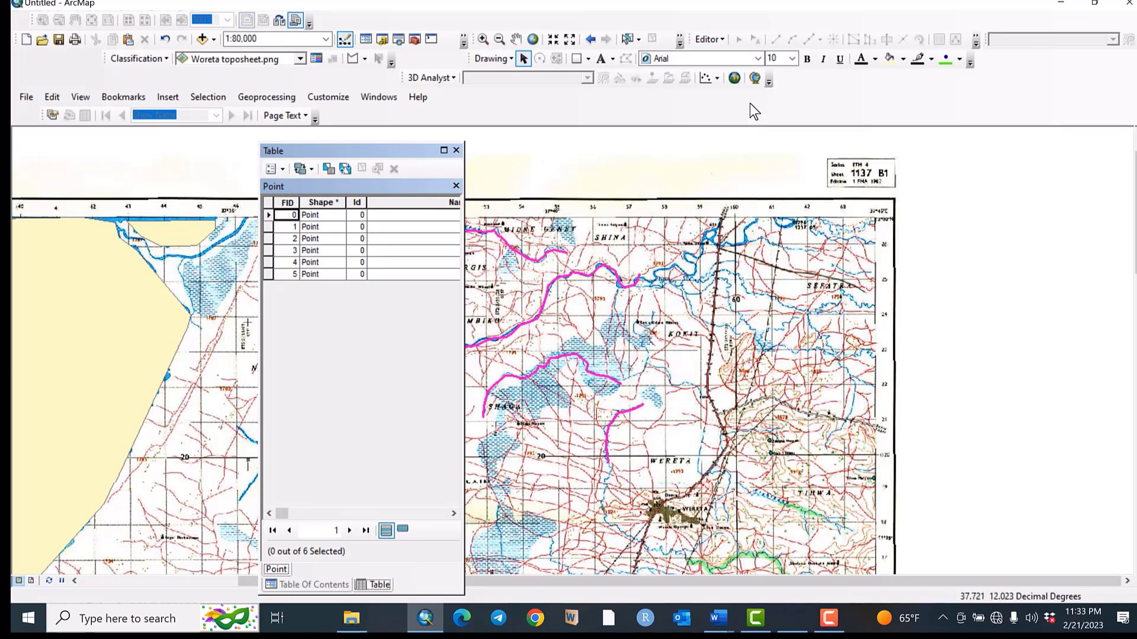
Start editing and fill the six Point records' Name values with Chrch1, Chrch 2, Chrch3, Chrch 4, Chrch5 and Chruch6.
click(710, 40)
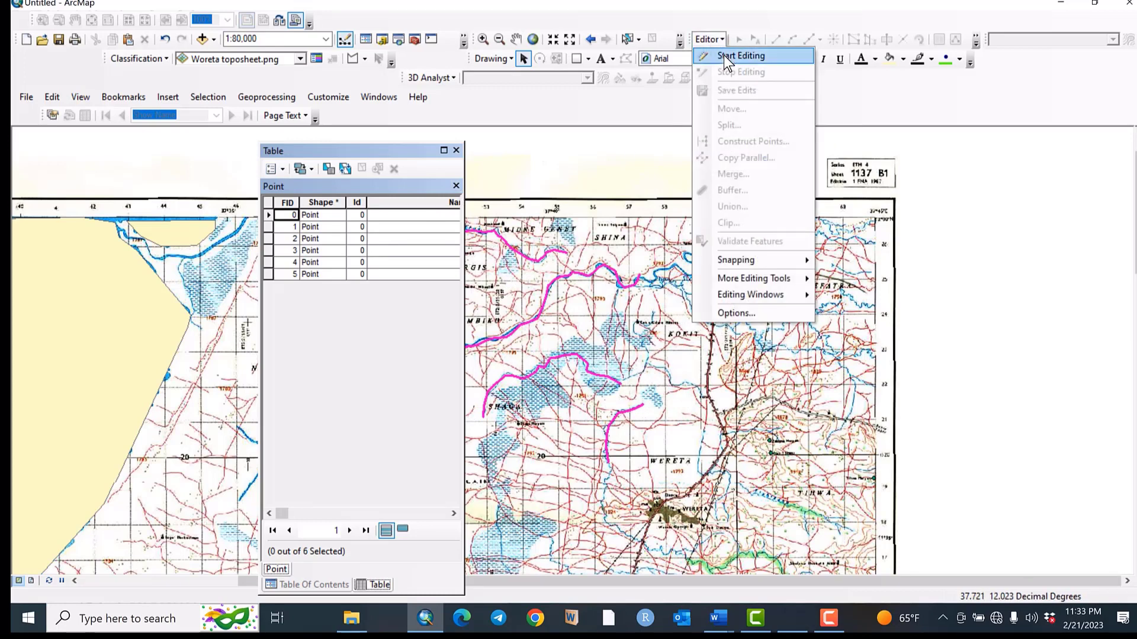
click(724, 55)
click(443, 216)
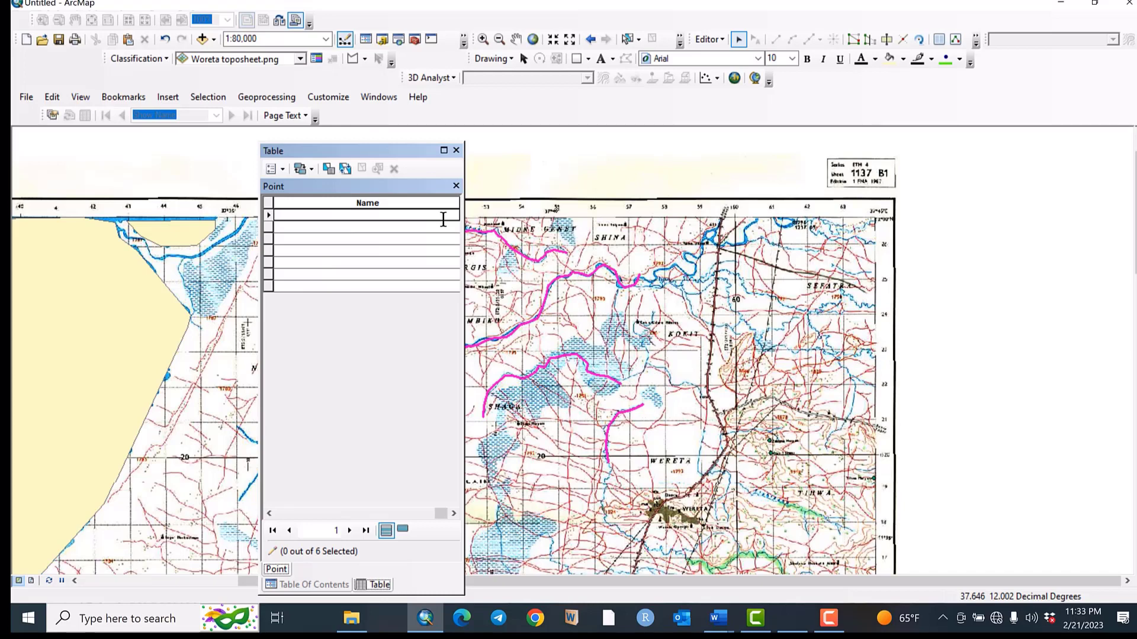
text(Chrch1)
click(405, 226)
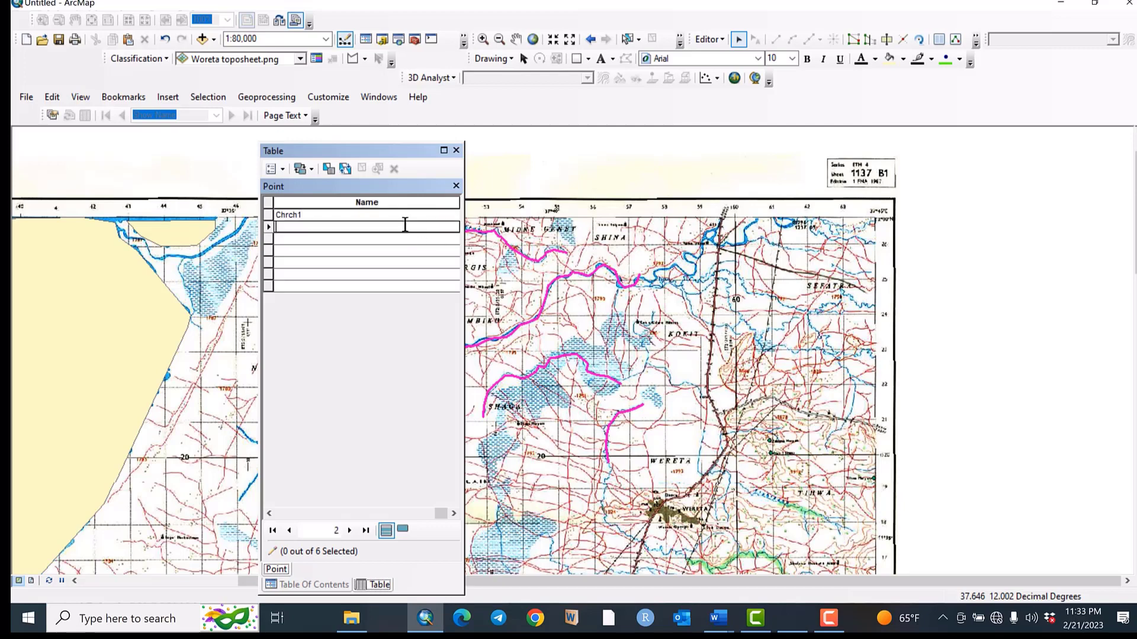
text(Chrch 2)
click(370, 238)
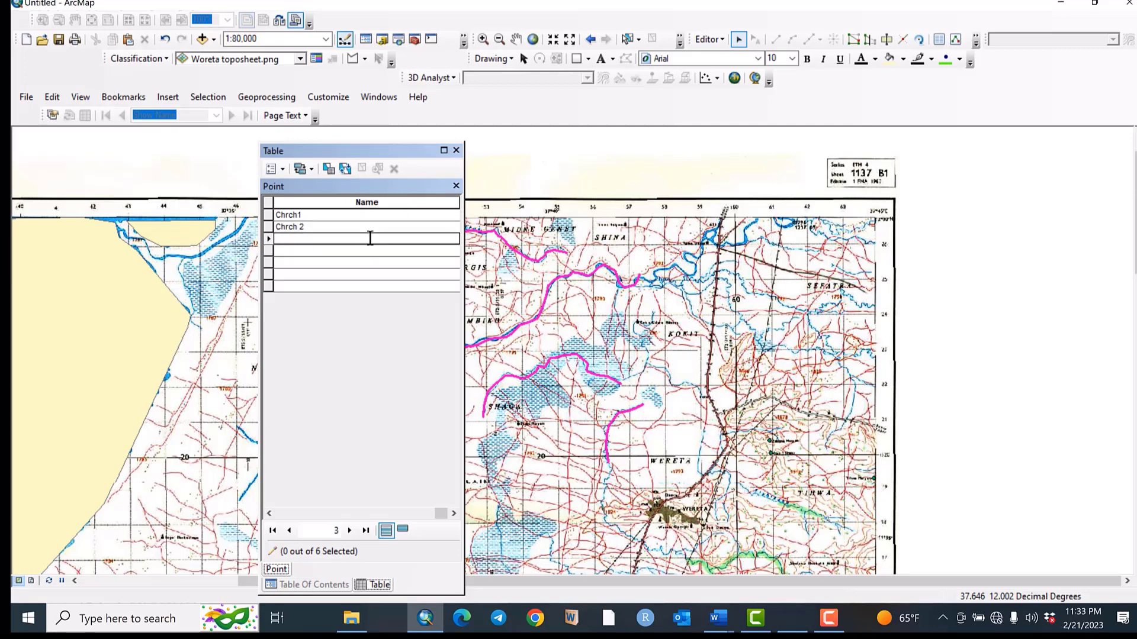
text(Chrch3)
click(352, 251)
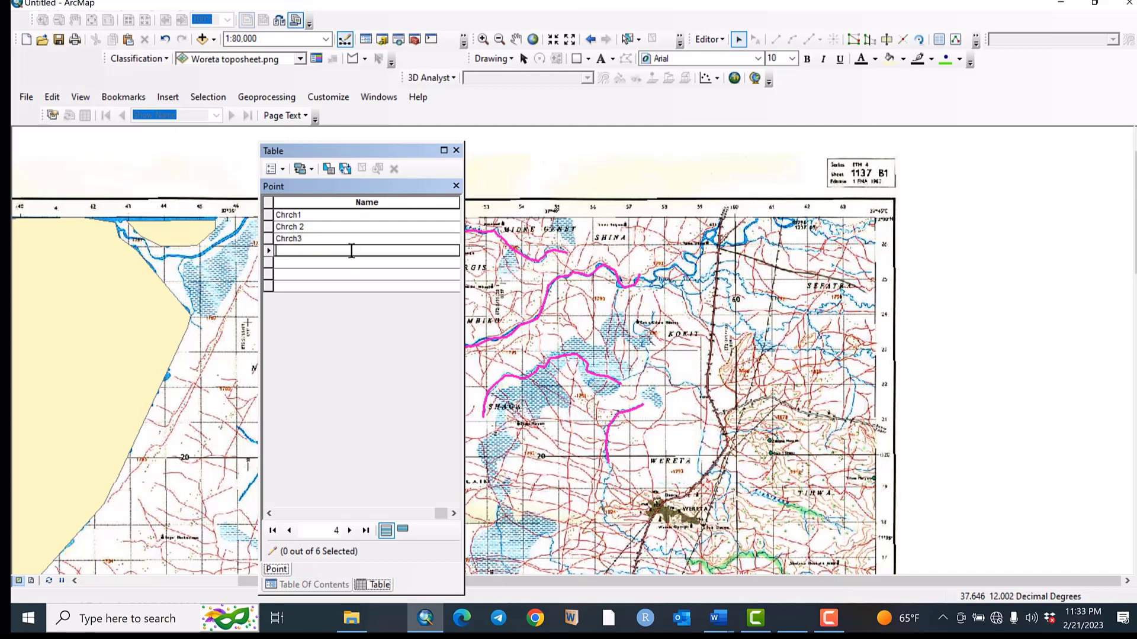
text(Chrch 4)
click(329, 263)
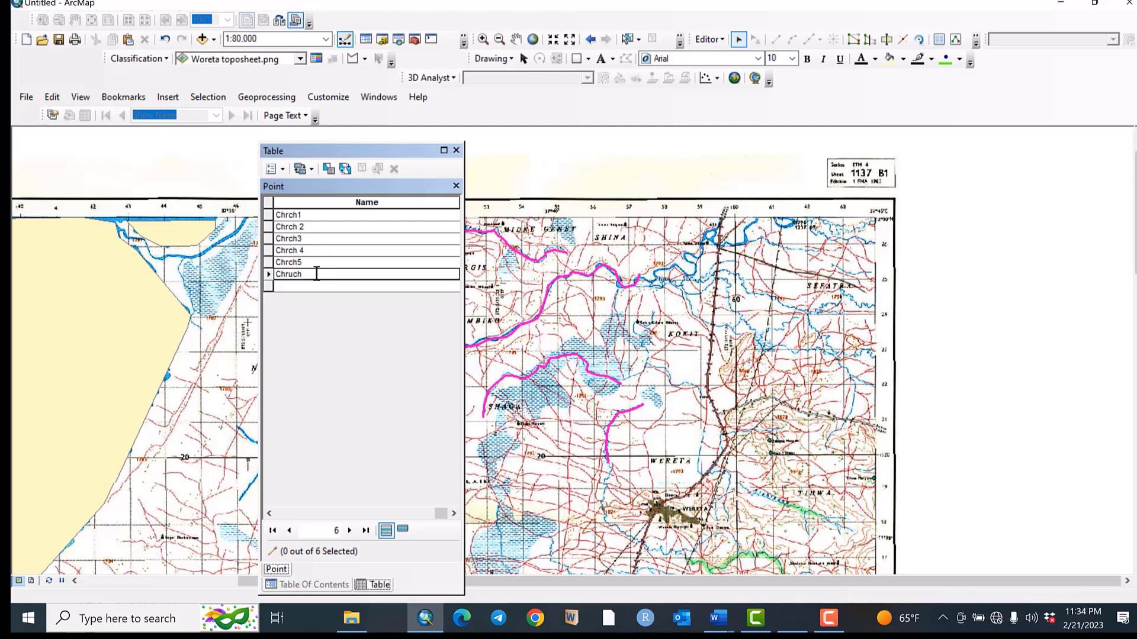
text(6)
Stop editing, save the church name edits and close the Point attribute table.
click(709, 39)
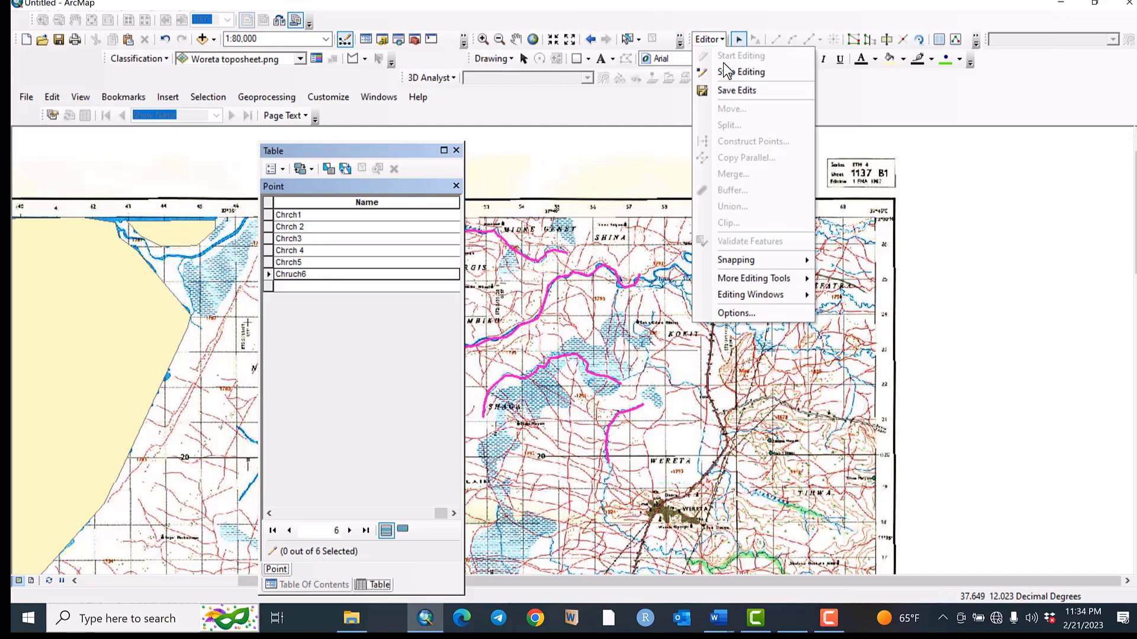
click(726, 72)
click(528, 353)
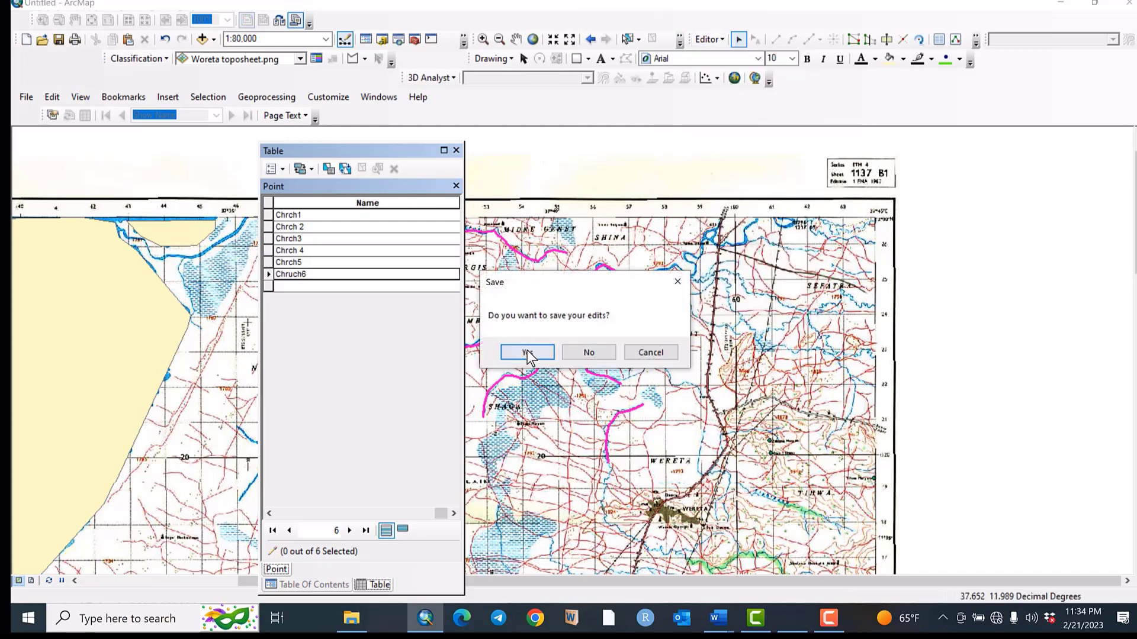
click(456, 185)
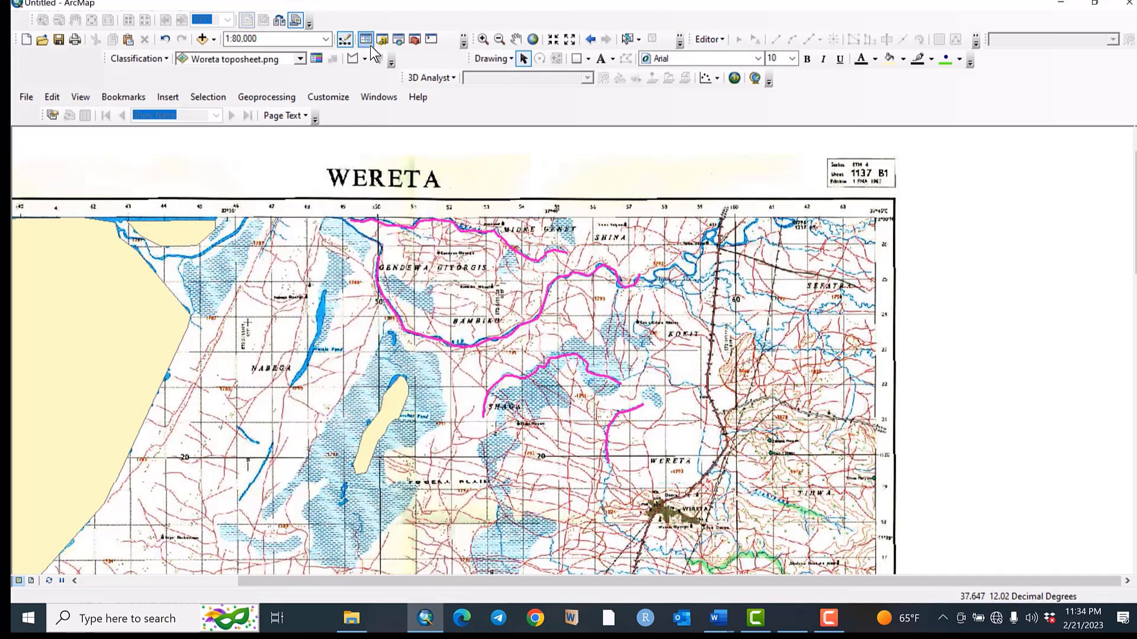
Open the Line layer's attribute table from the layer list.
click(365, 39)
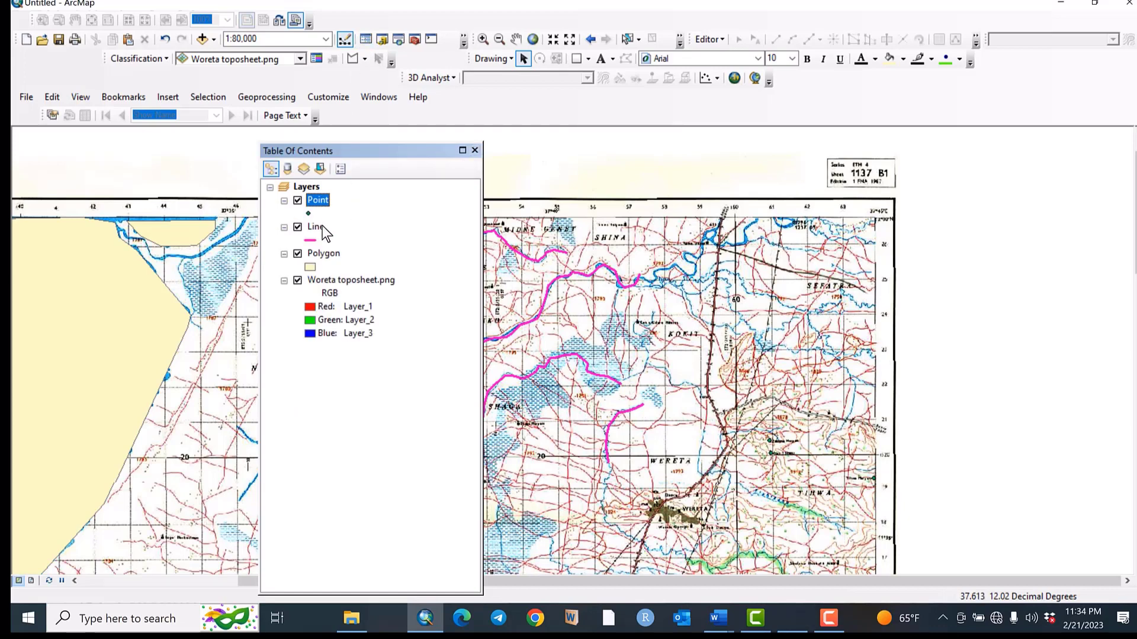
right_click(317, 229)
click(368, 273)
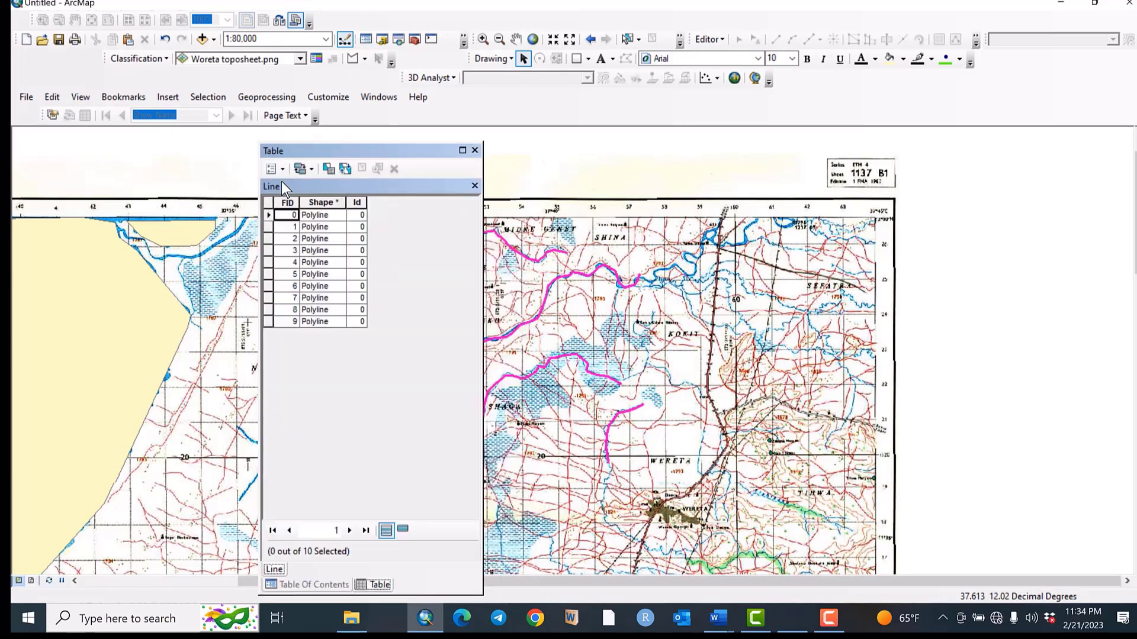
click(284, 170)
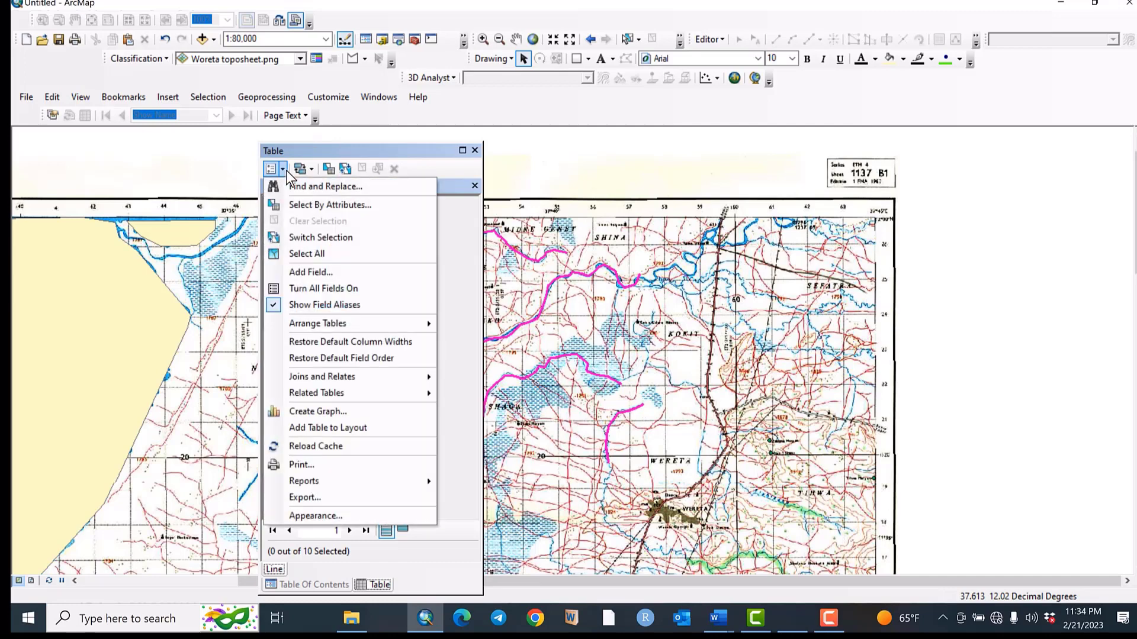
click(442, 152)
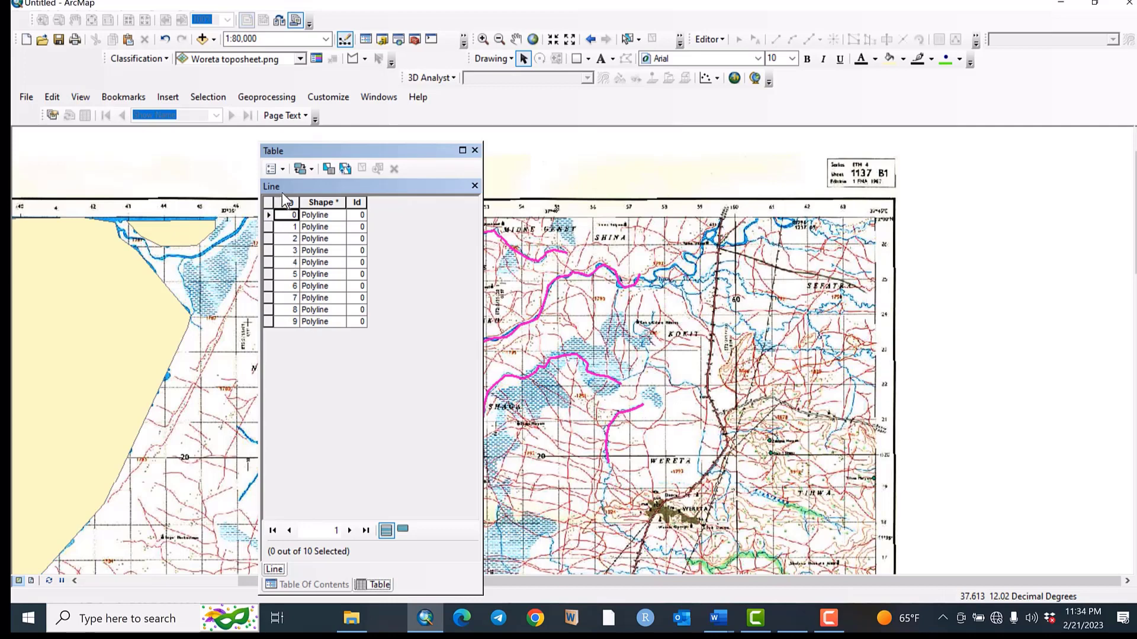
Add a text field named Rivers to the Line attribute table.
click(285, 170)
click(309, 271)
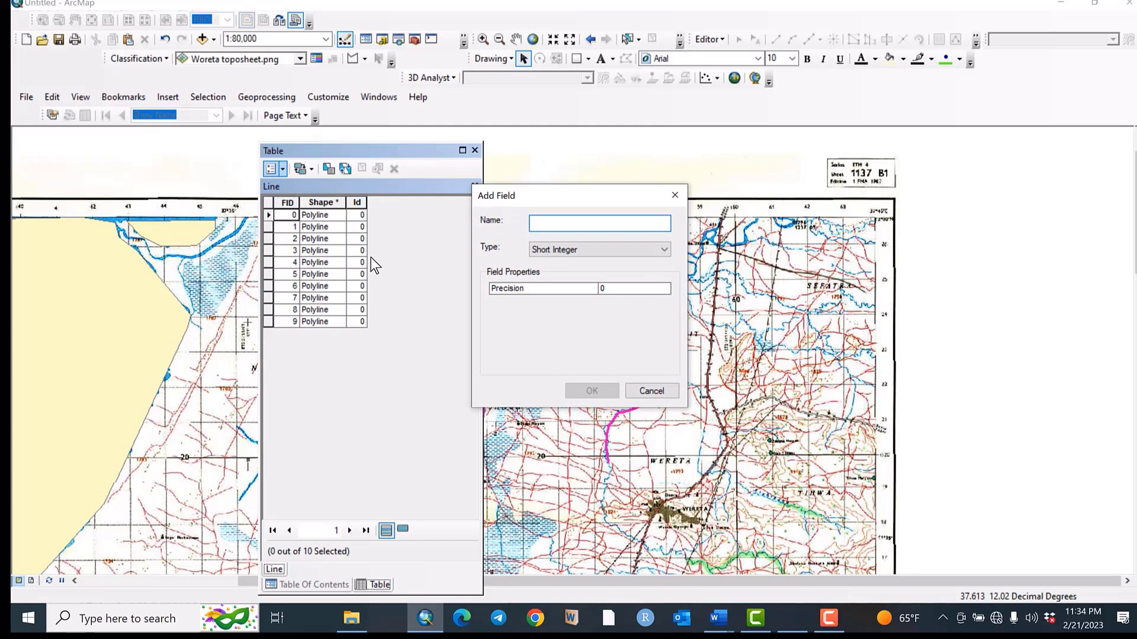
text(R)
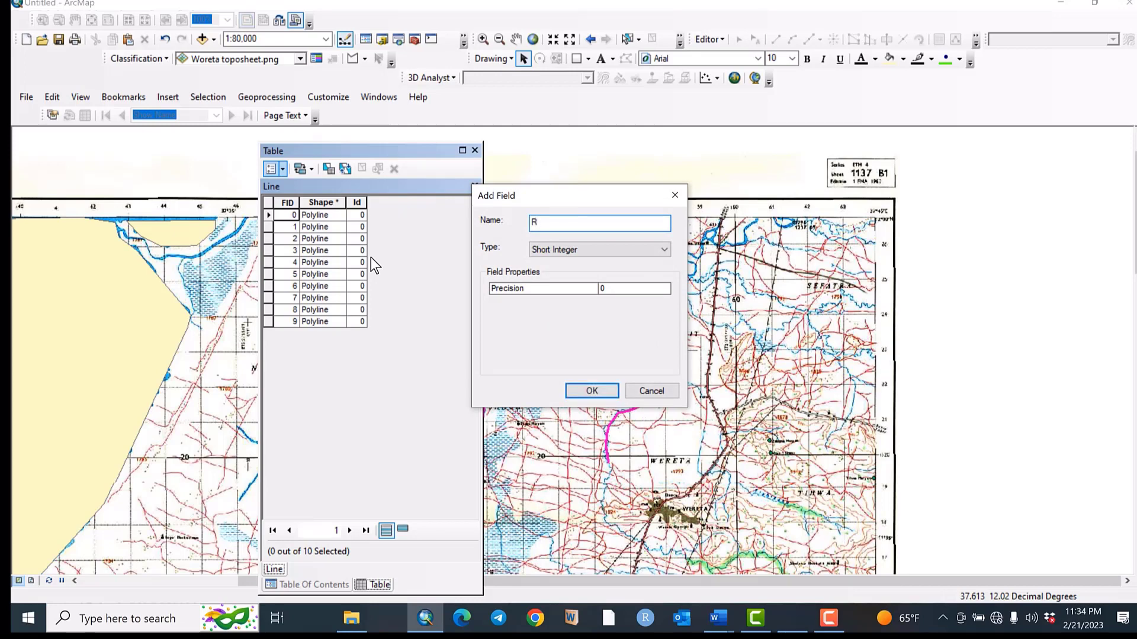
text(ivers)
click(562, 253)
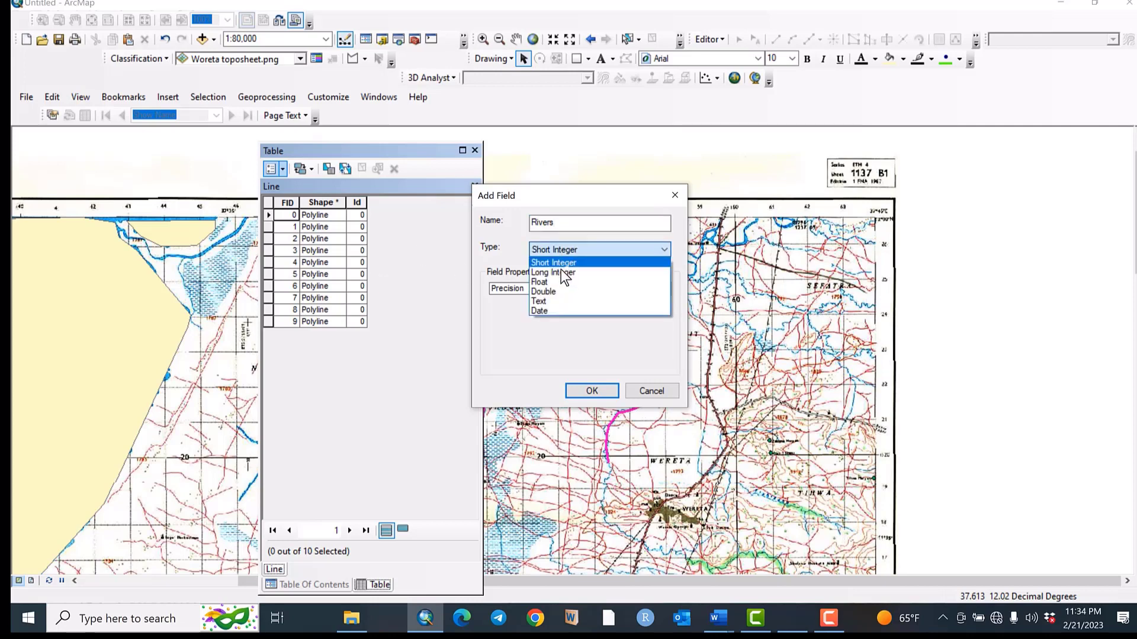
click(559, 301)
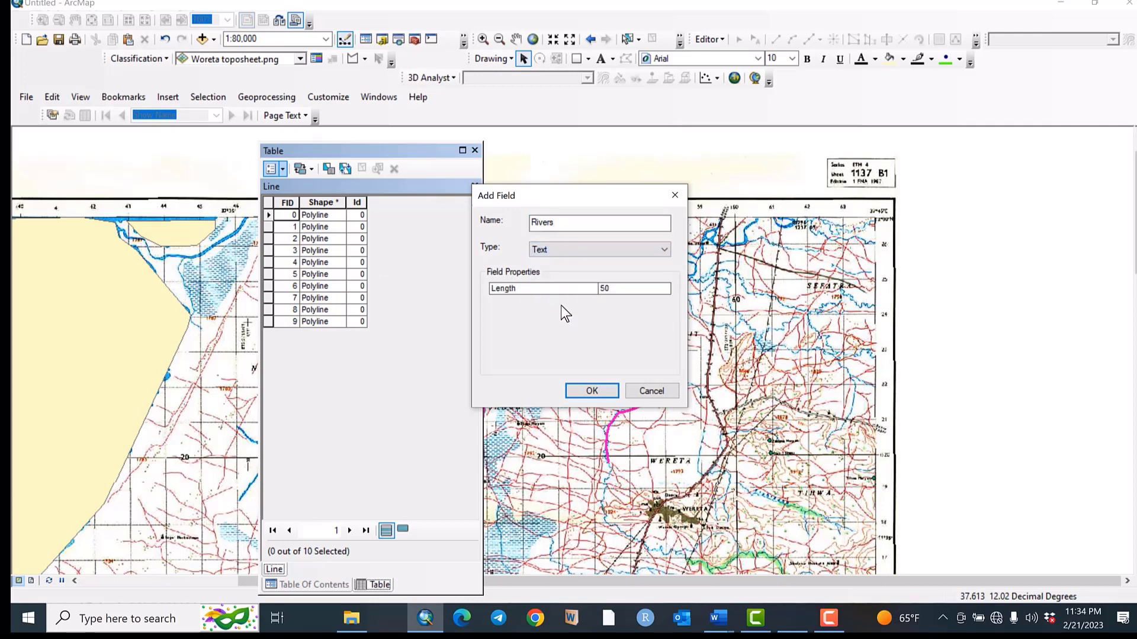
click(591, 390)
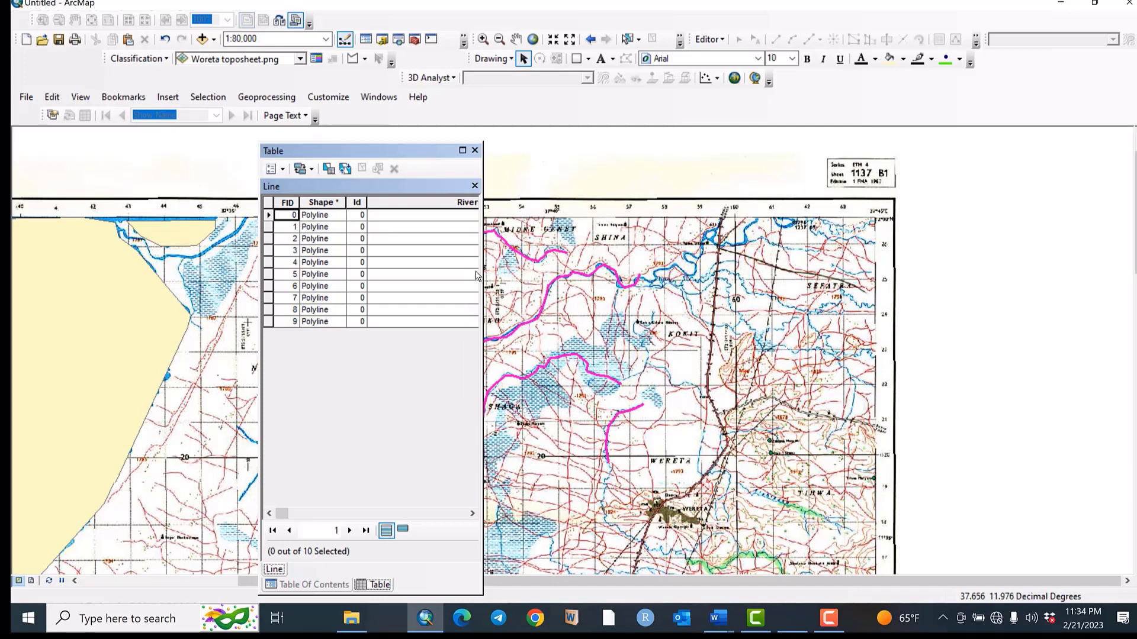
Start editing and fill the ten Line records' Rivers values with Abay, Gumara, Rib, river4 and r5 through r10.
click(417, 212)
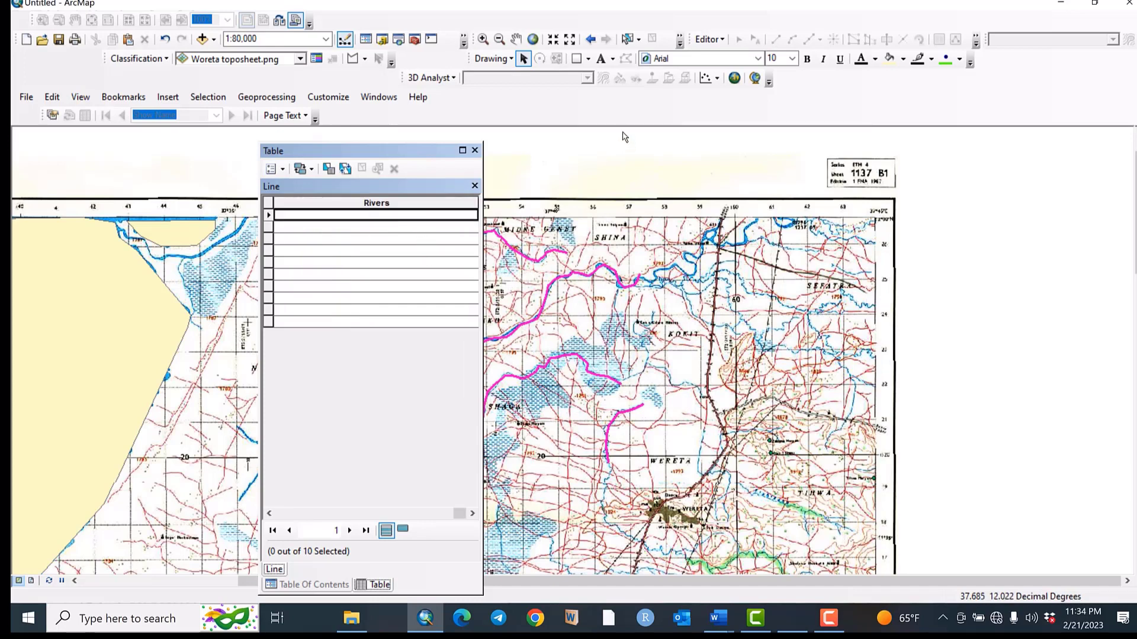
click(712, 35)
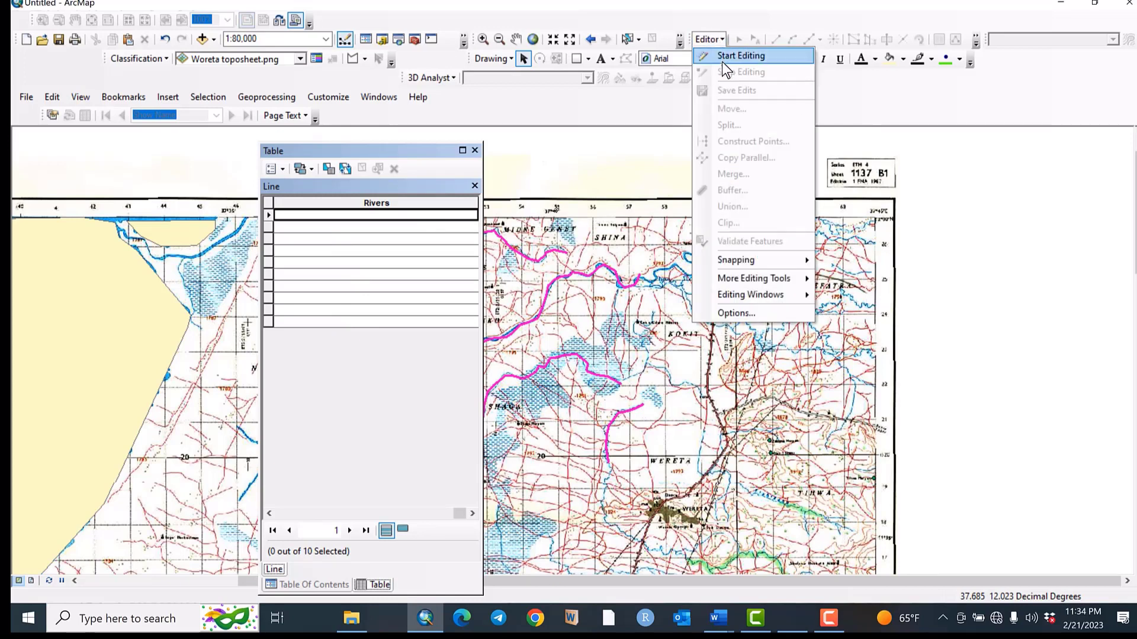
click(723, 53)
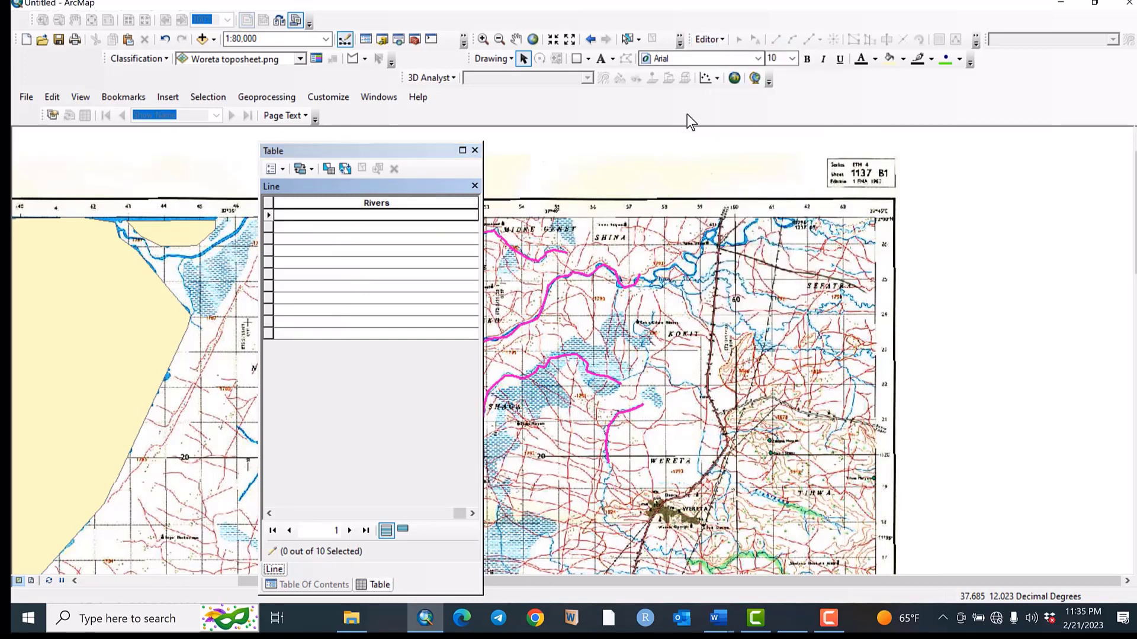
click(433, 217)
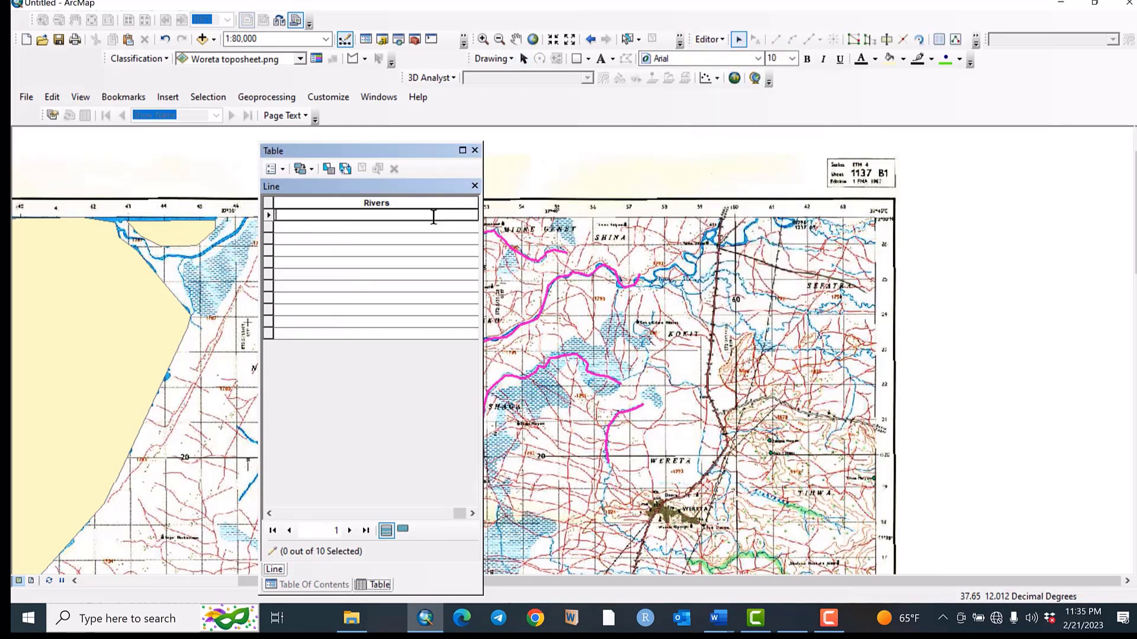
text(Abay)
click(417, 226)
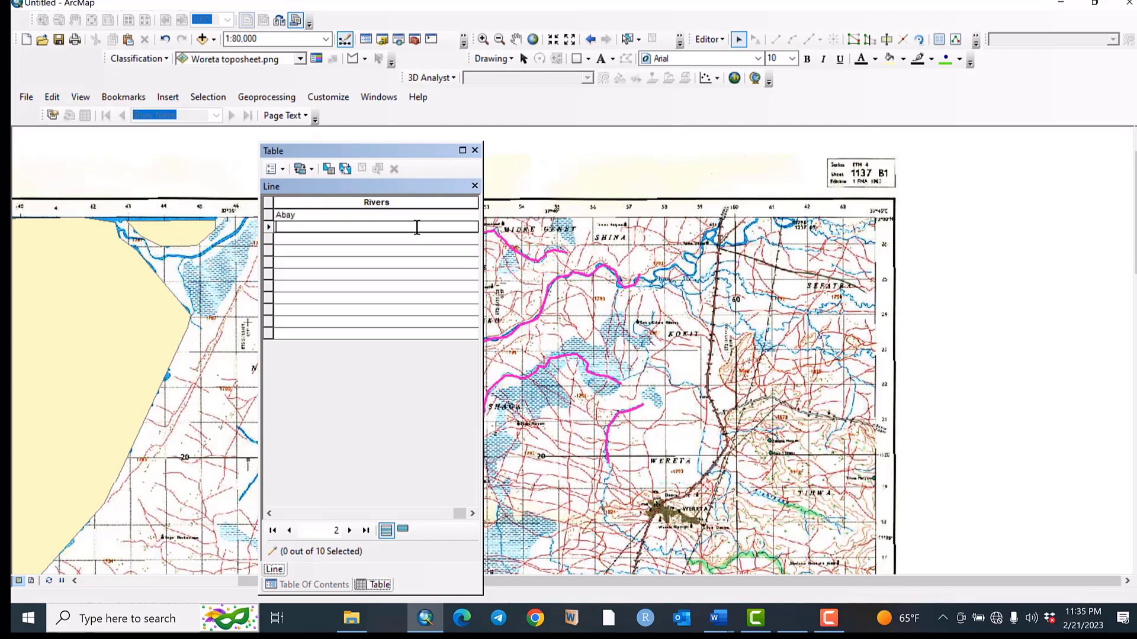
text(Gumara)
click(397, 239)
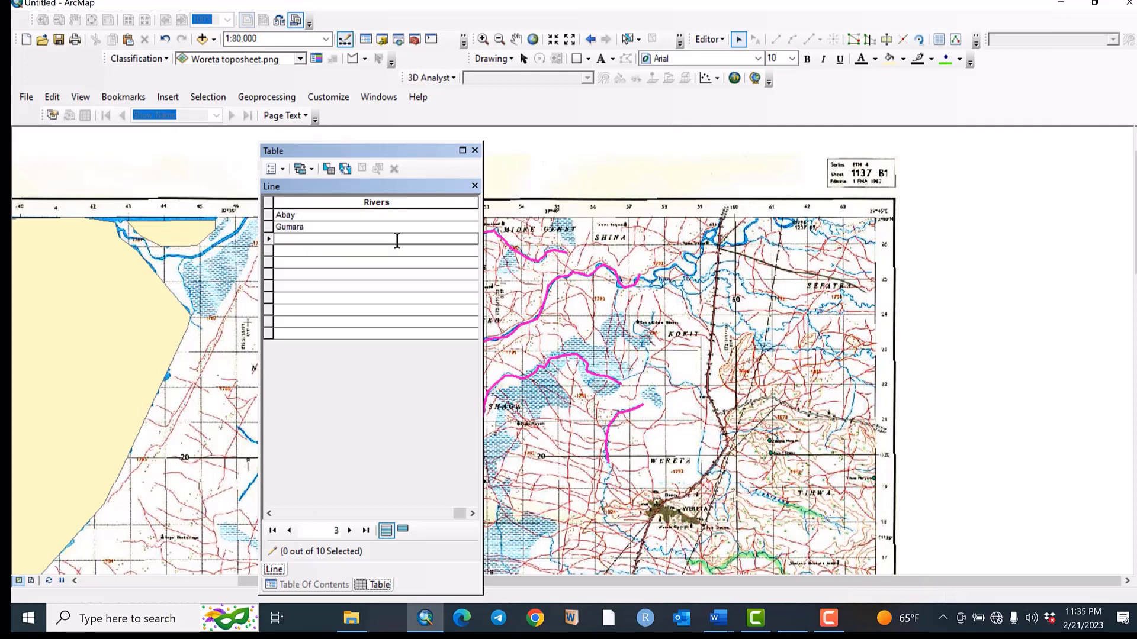
text(Rib)
click(371, 251)
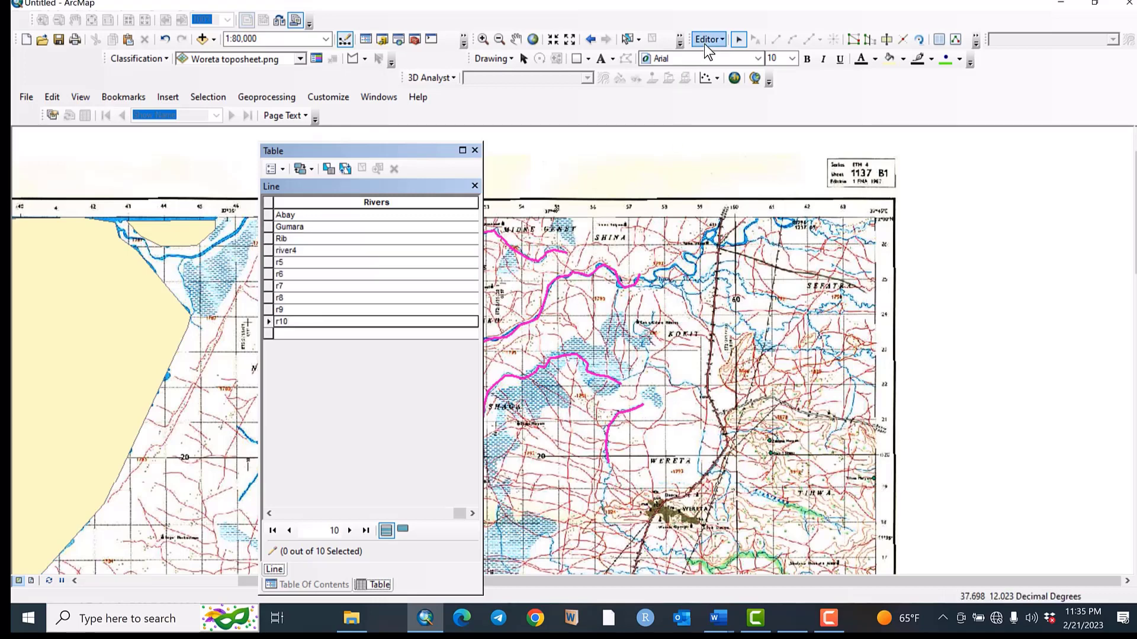
Stop editing, save the river name edits and close the Line attribute table.
click(707, 40)
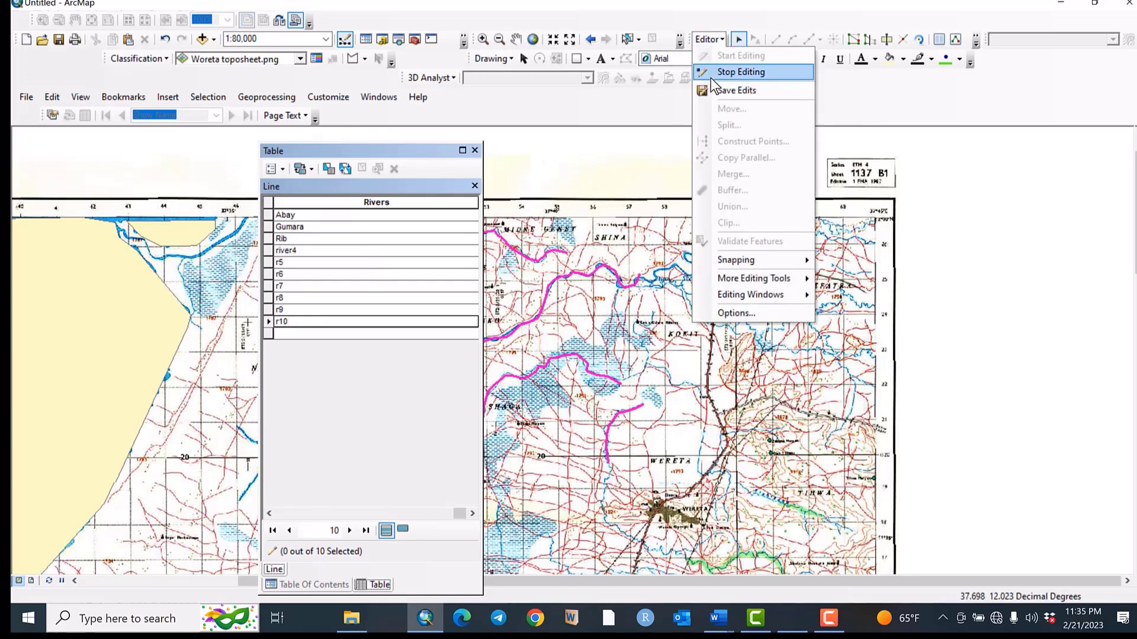
click(728, 72)
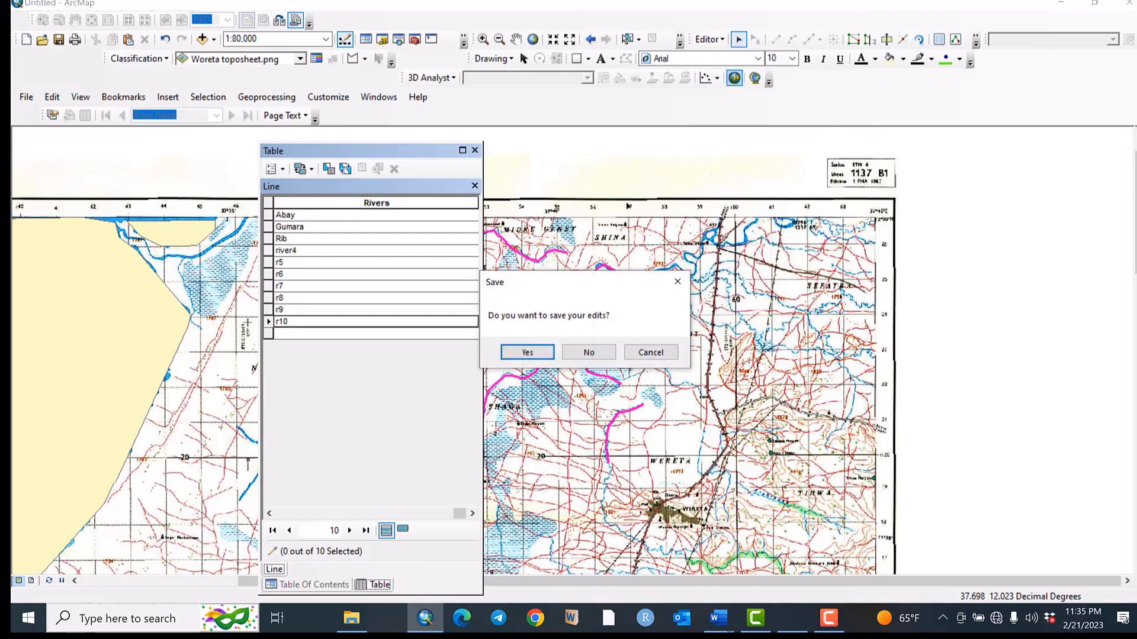
click(541, 353)
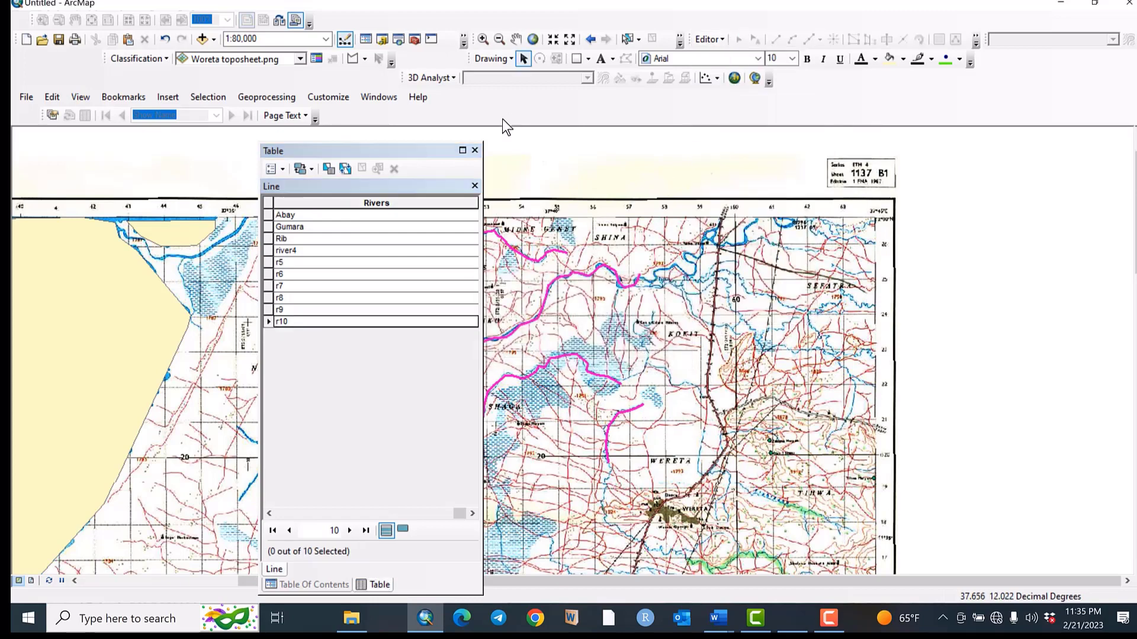
click(475, 150)
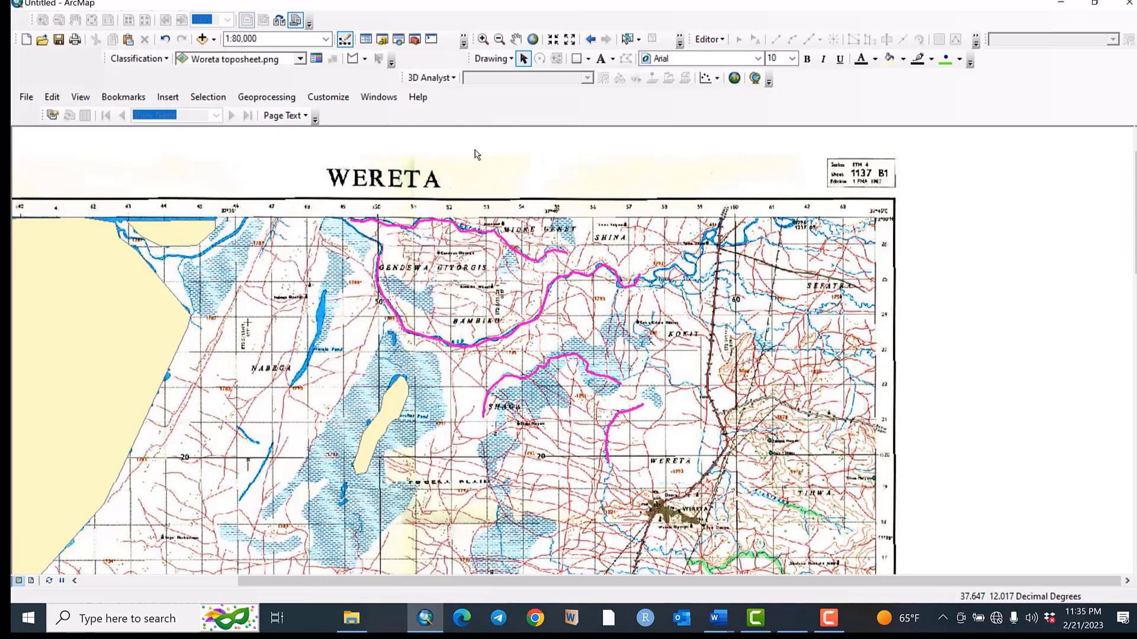
Open the Polygon layer's attribute table from the layer list.
click(363, 41)
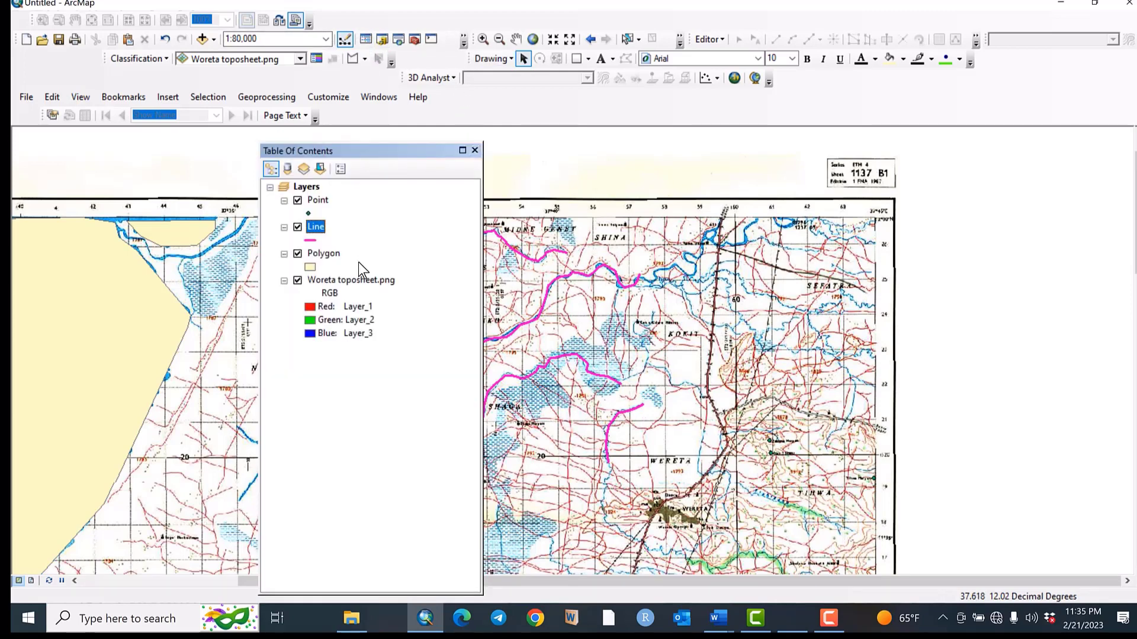
click(334, 256)
right_click(334, 255)
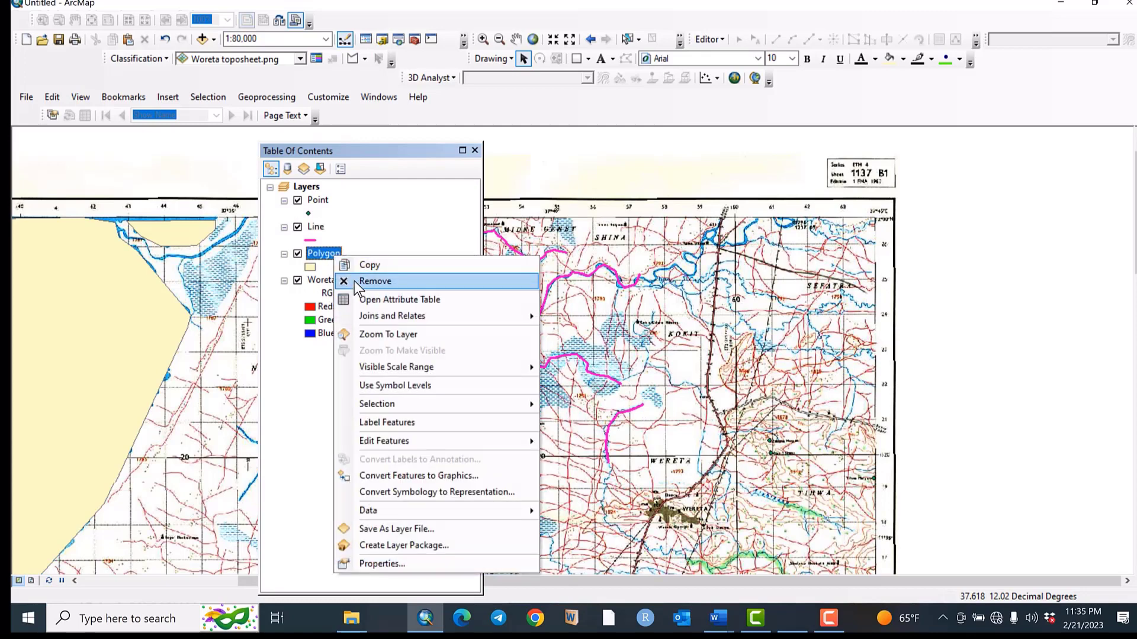
click(368, 305)
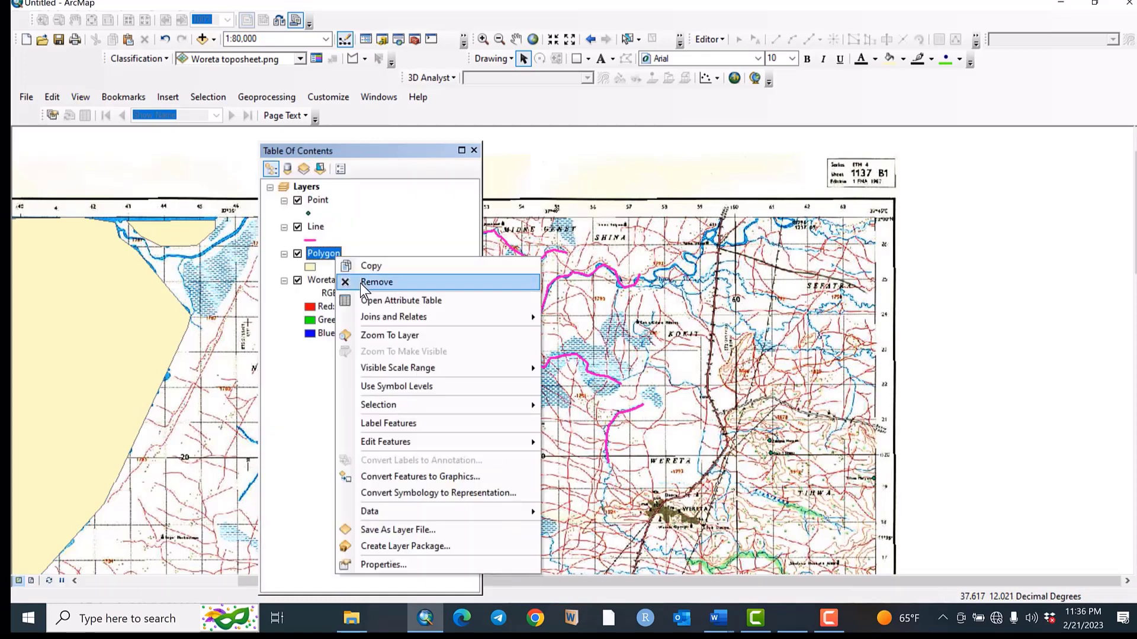
click(368, 301)
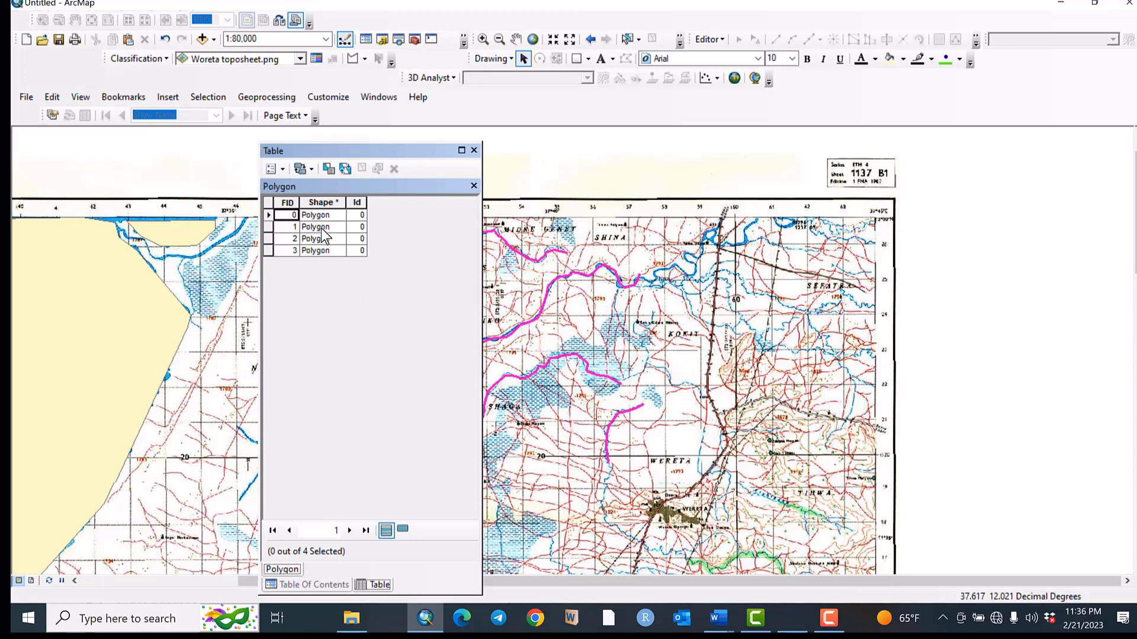
Add a text field named Lakes to the Polygon attribute table.
click(279, 172)
click(307, 275)
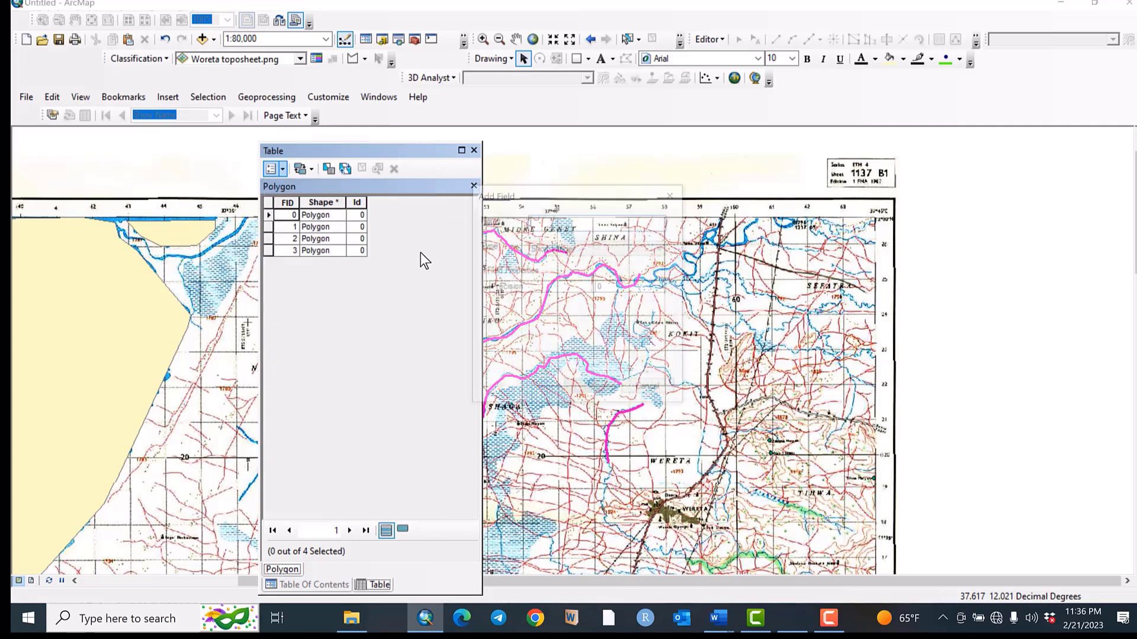
text(Lakes)
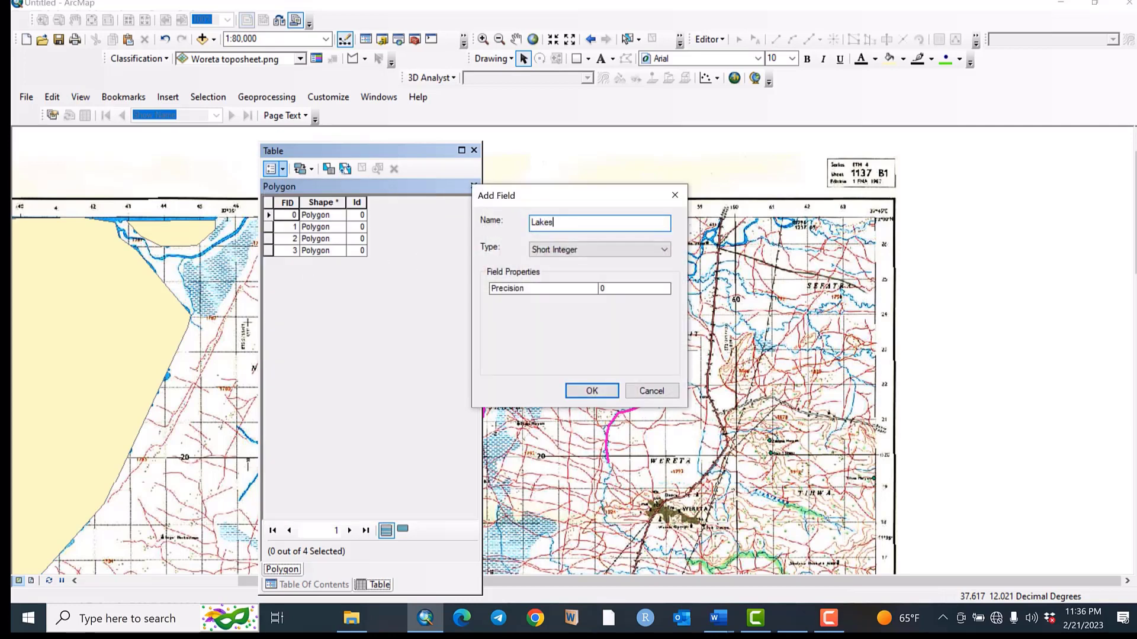
click(583, 251)
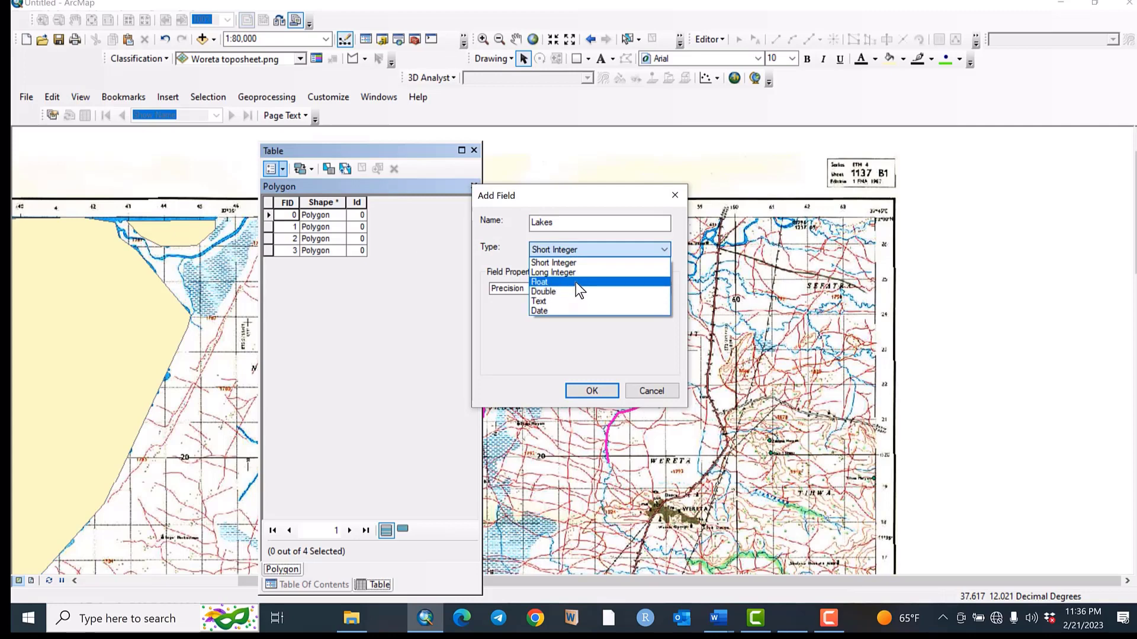
click(563, 301)
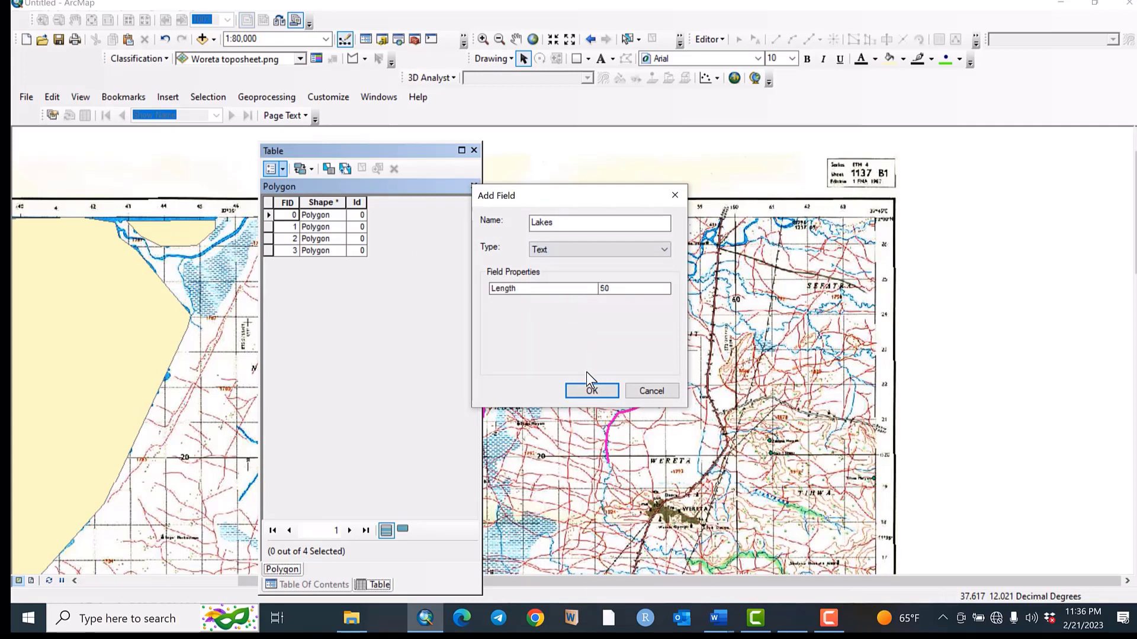
click(589, 390)
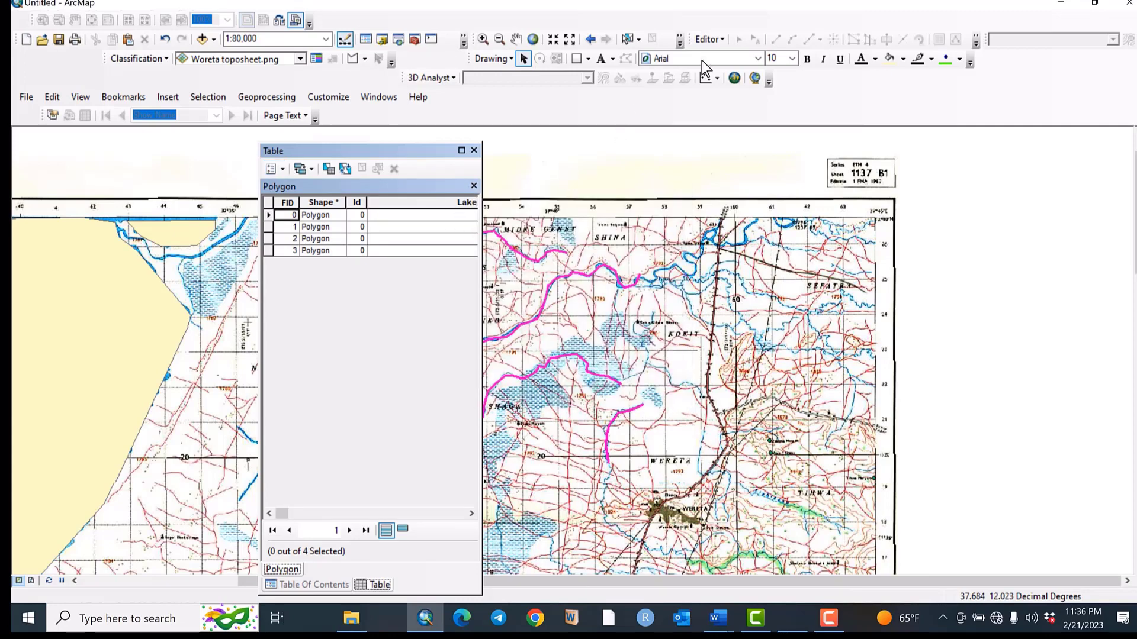
Start editing and fill the four Polygon records' Lakes values with Hayik, Tana, Lake3 and Lak4.
click(712, 43)
click(715, 59)
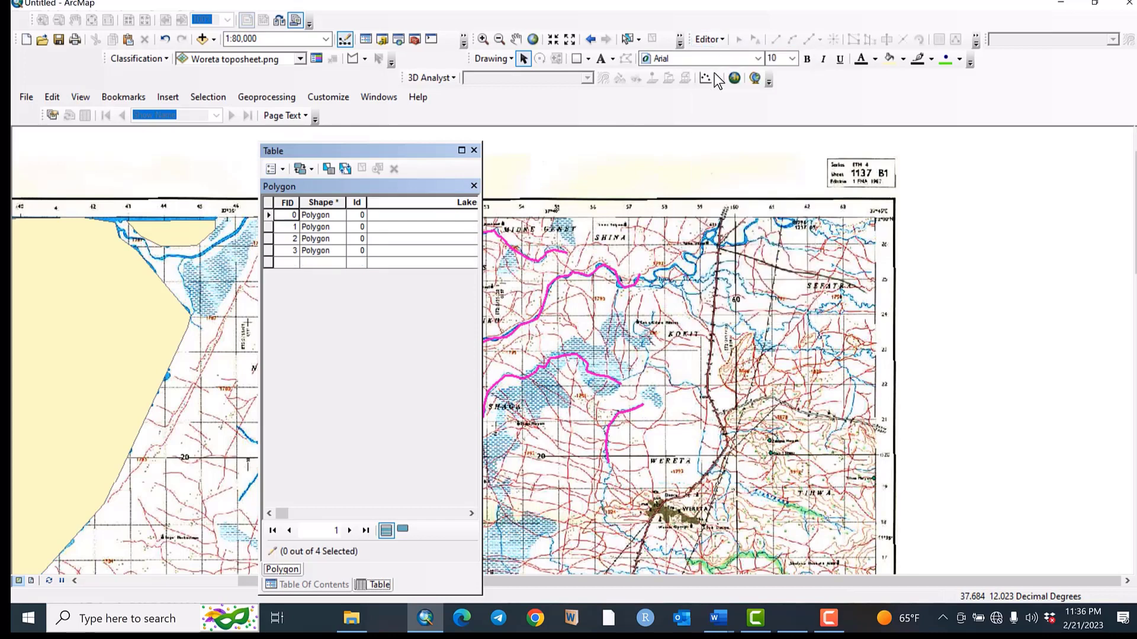
click(396, 215)
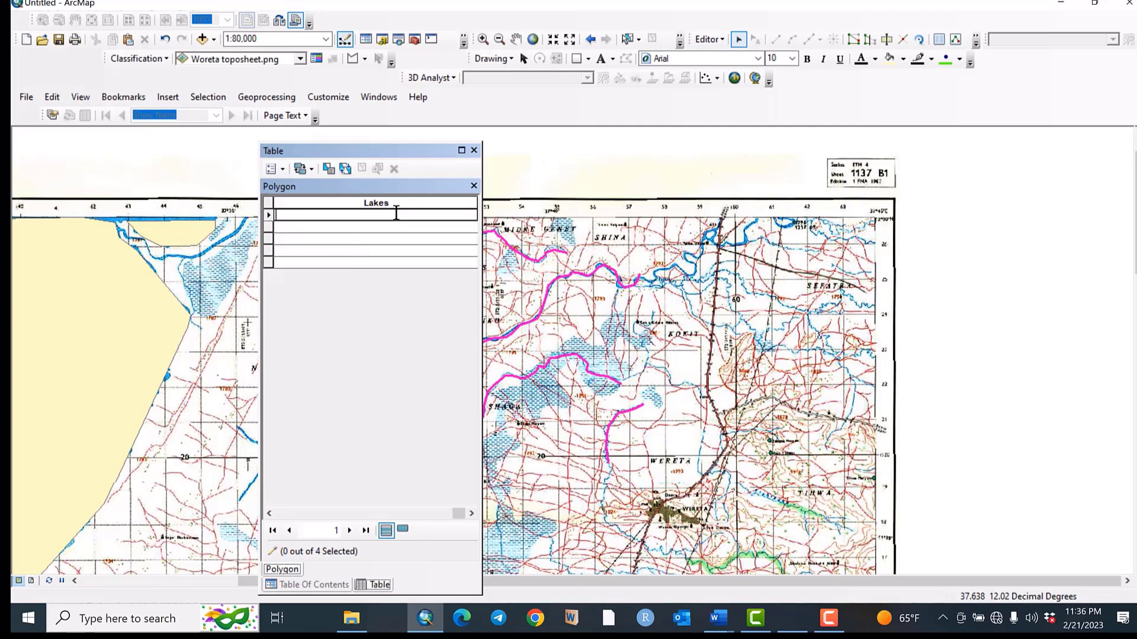
text(Hayik)
click(389, 226)
text(Tana)
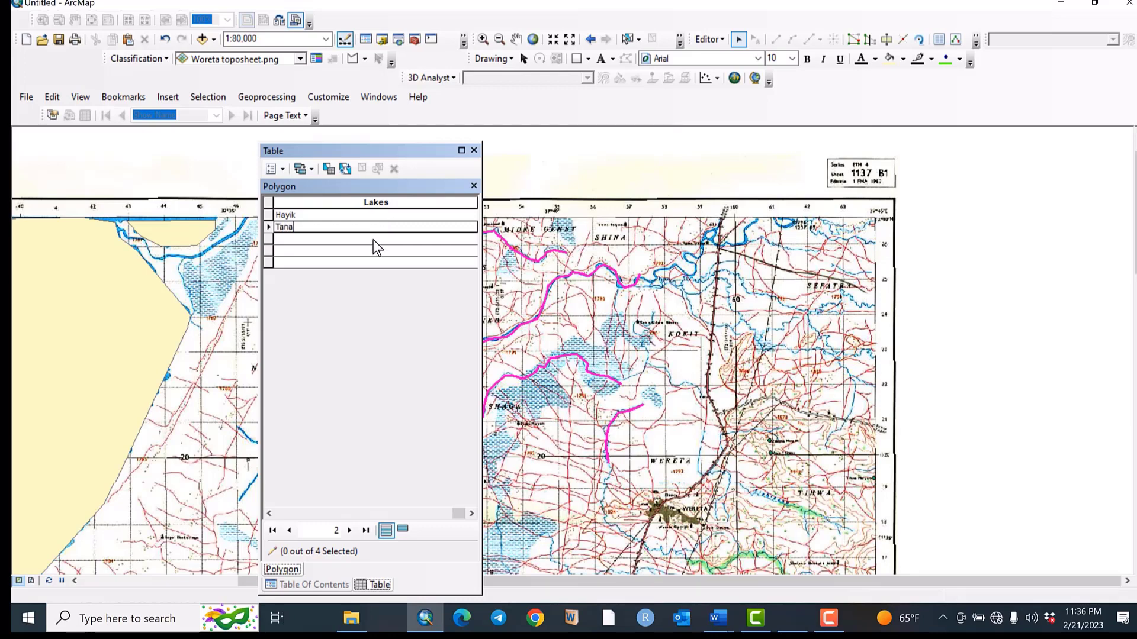
click(373, 239)
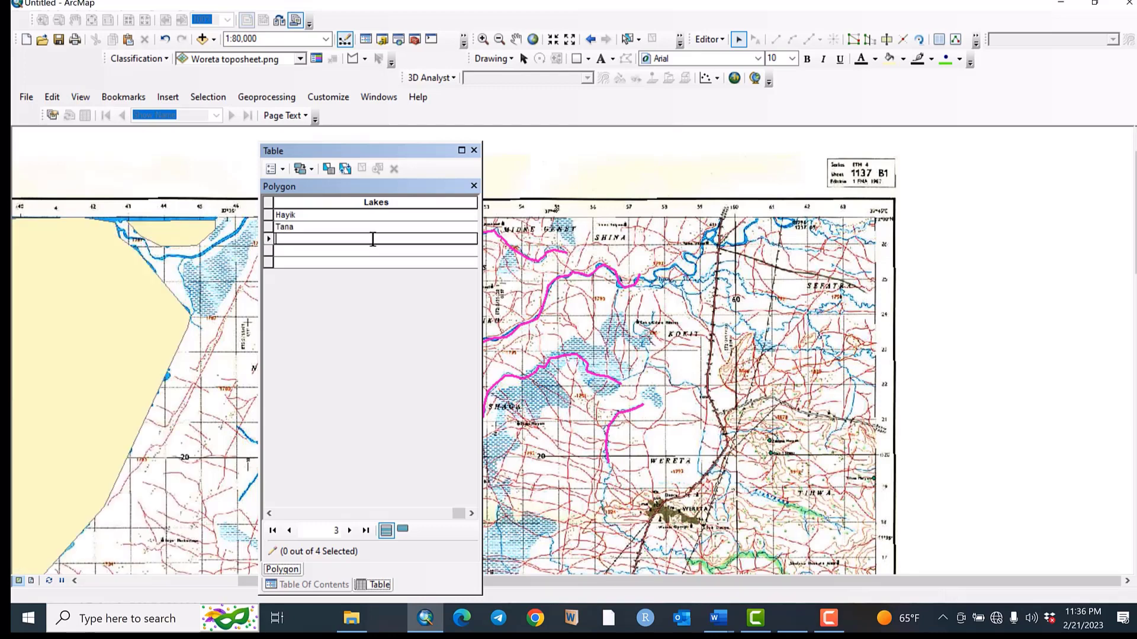
text(Lake3)
click(357, 250)
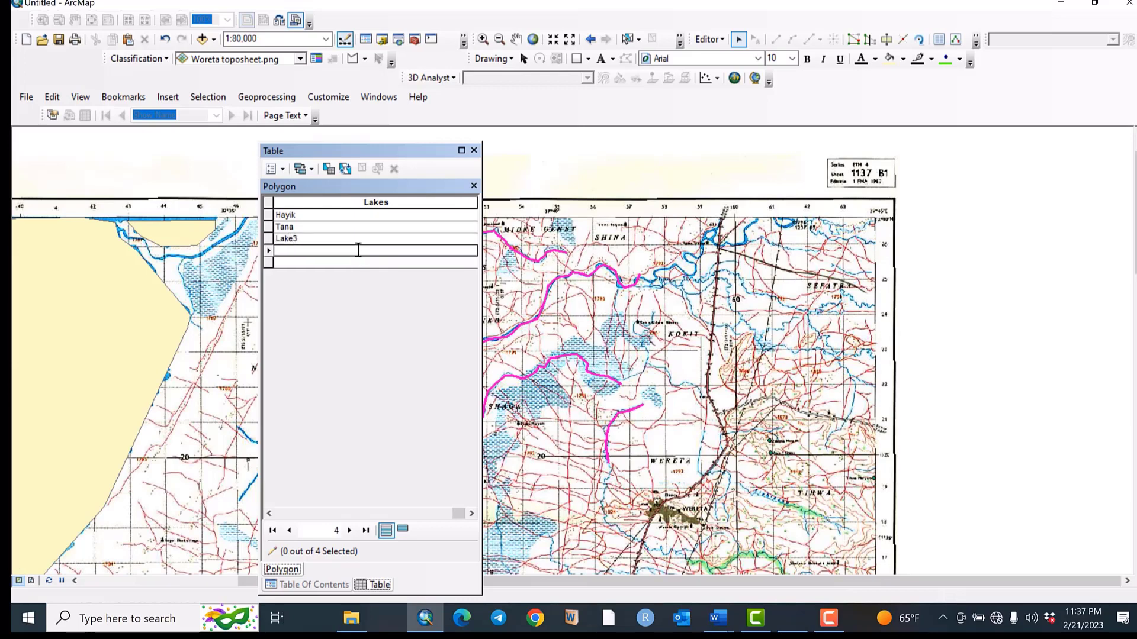
text(Lak4)
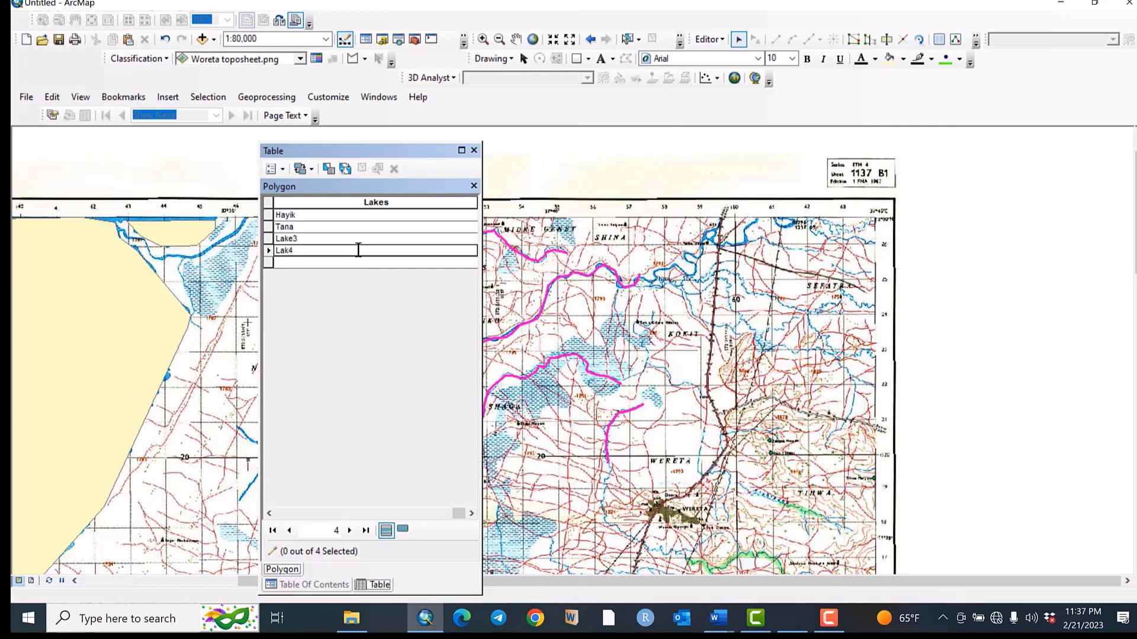
Stop editing, save the lake name edits and close the Polygon attribute table.
click(714, 41)
click(722, 73)
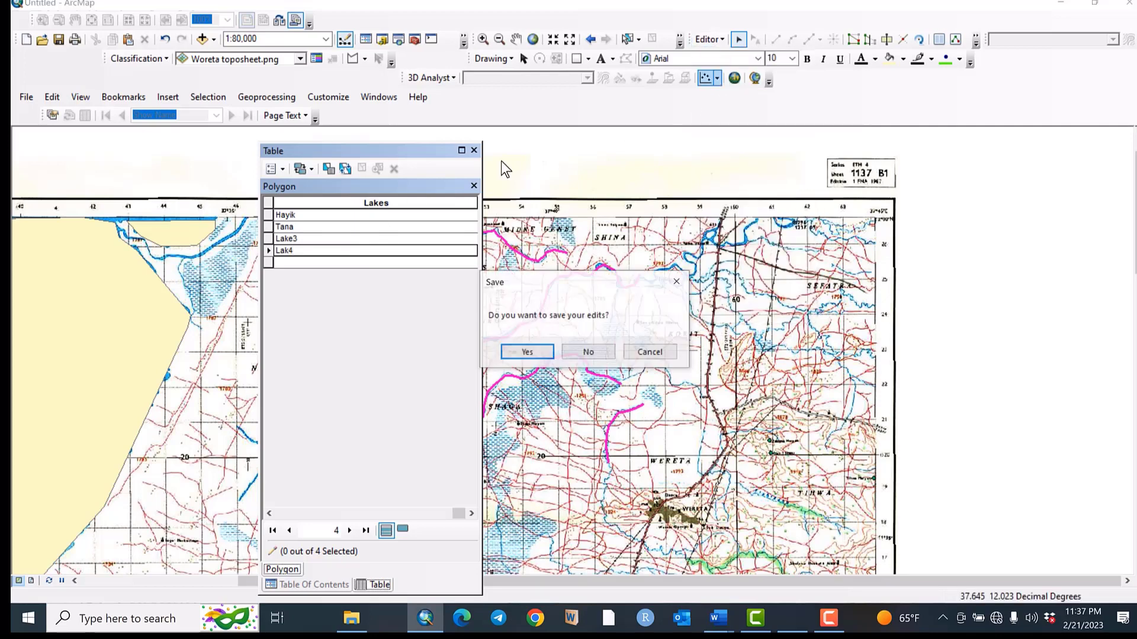
click(531, 354)
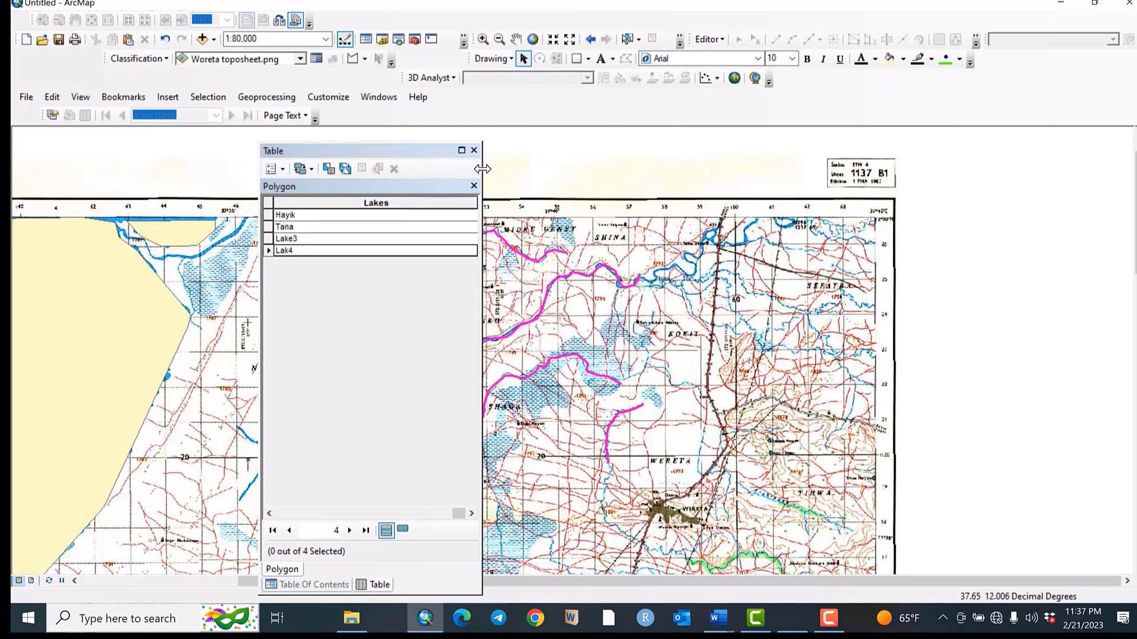
click(474, 151)
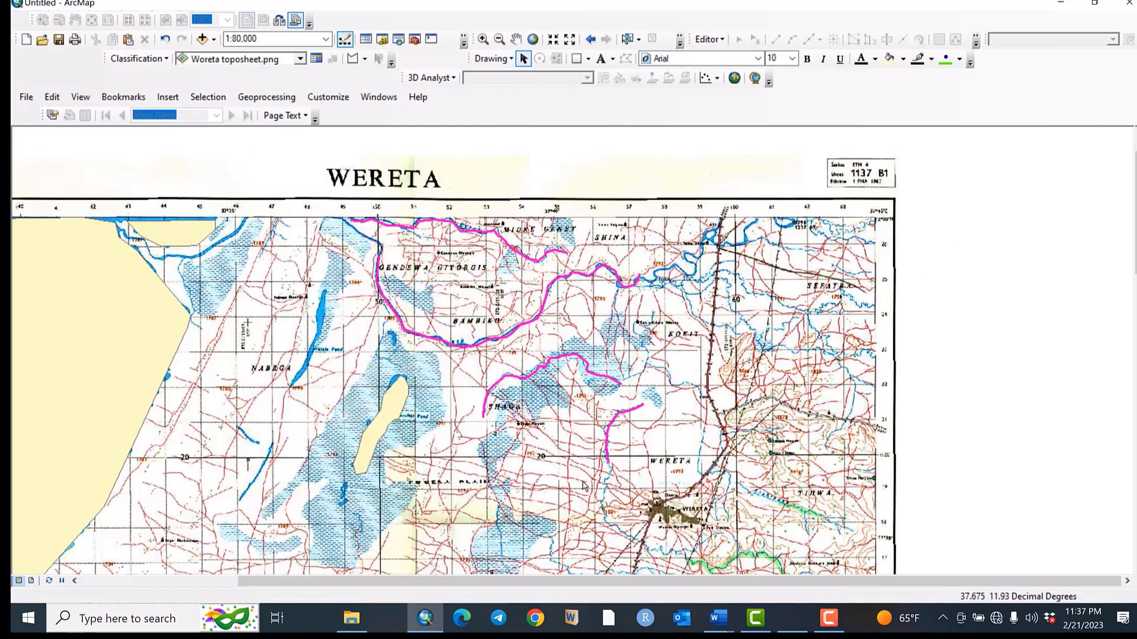
Zoom to the full extent of the Woreta toposheet.png layer and turn off its display, keeping the layer list open beside the map.
scroll(584, 485, down, 2)
scroll(583, 485, up, 2)
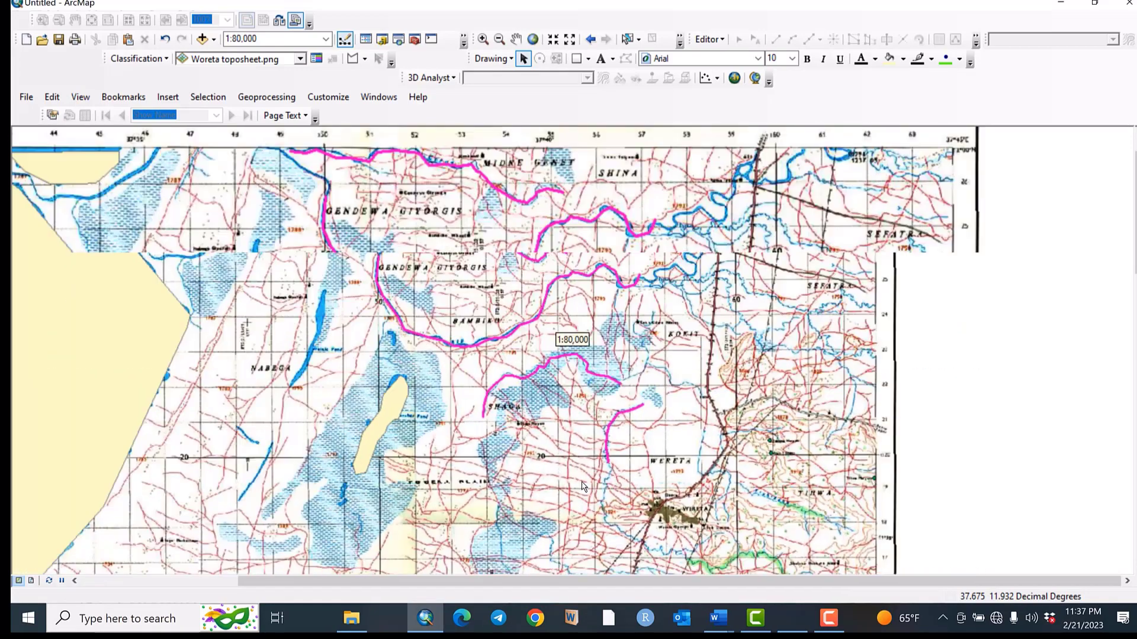
scroll(584, 485, up, 2)
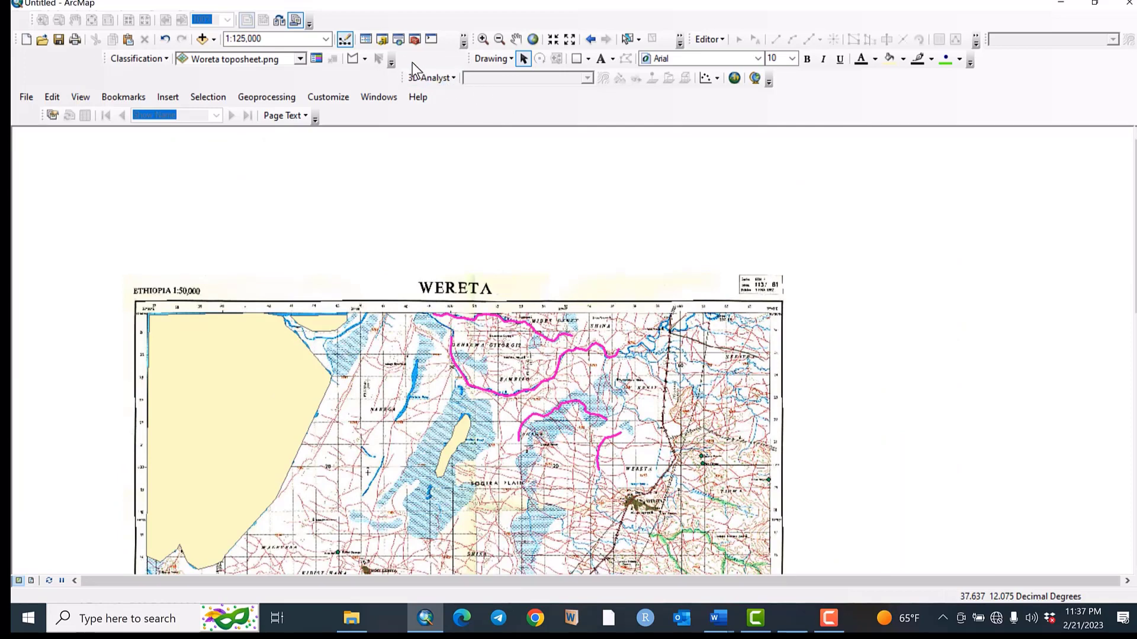
click(366, 39)
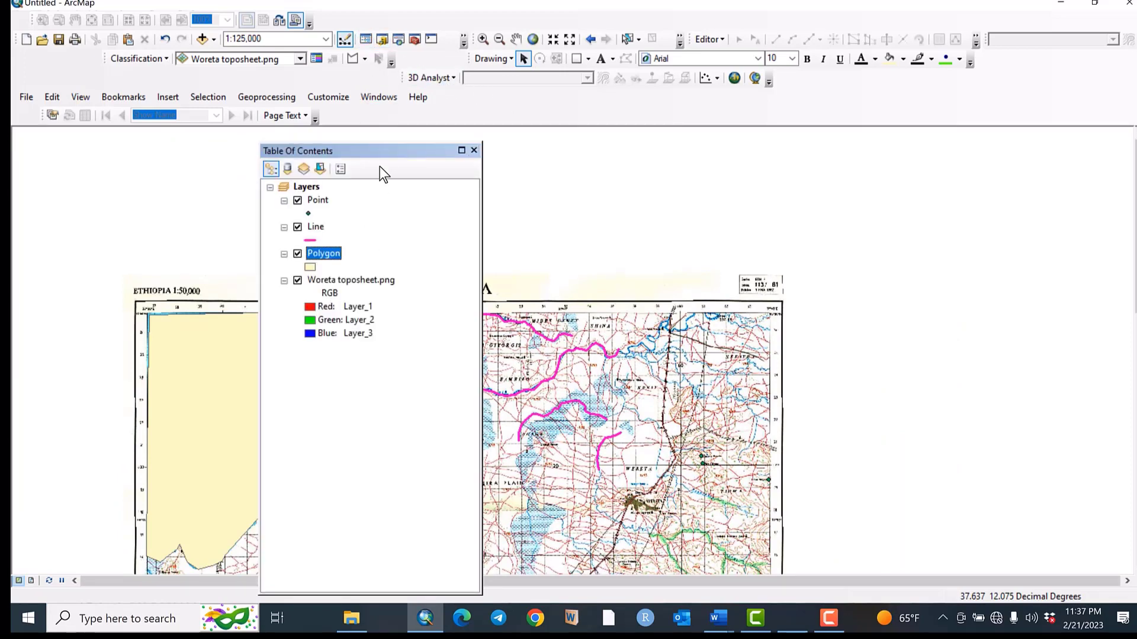
drag(367, 149, 73, 157)
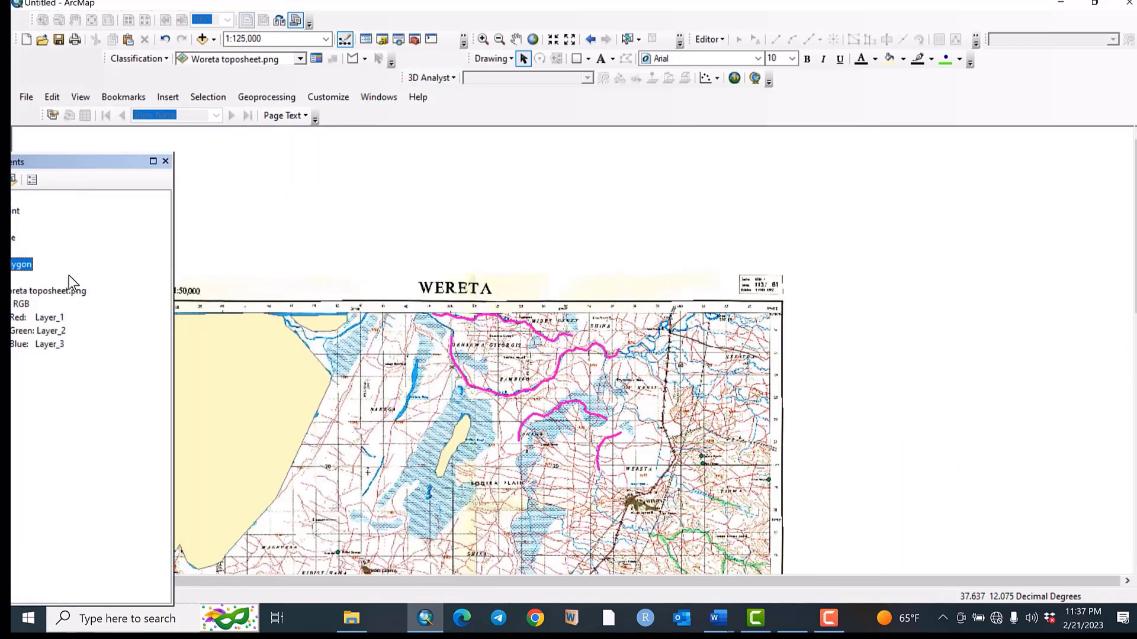
ctrl+click(66, 291)
right_click(67, 293)
click(98, 373)
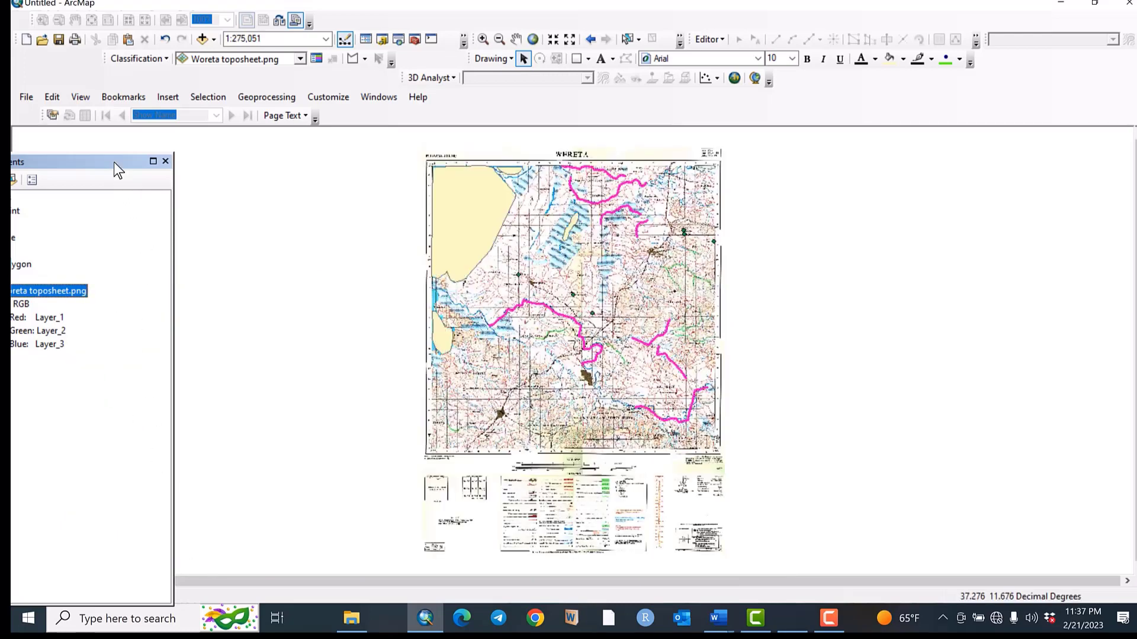
drag(115, 163, 169, 146)
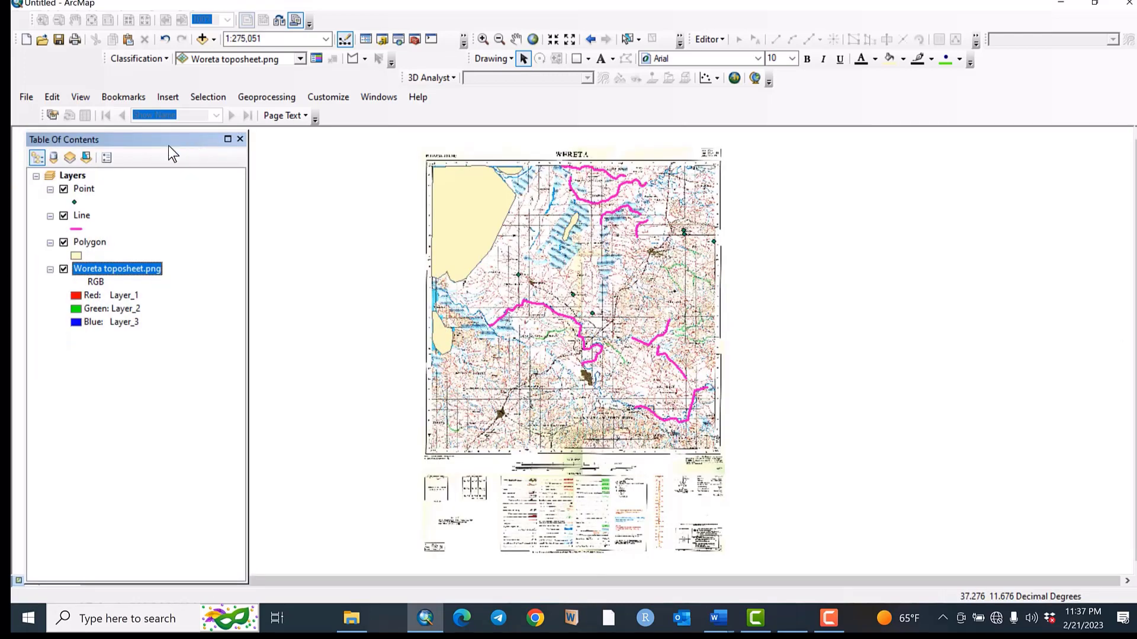
click(64, 270)
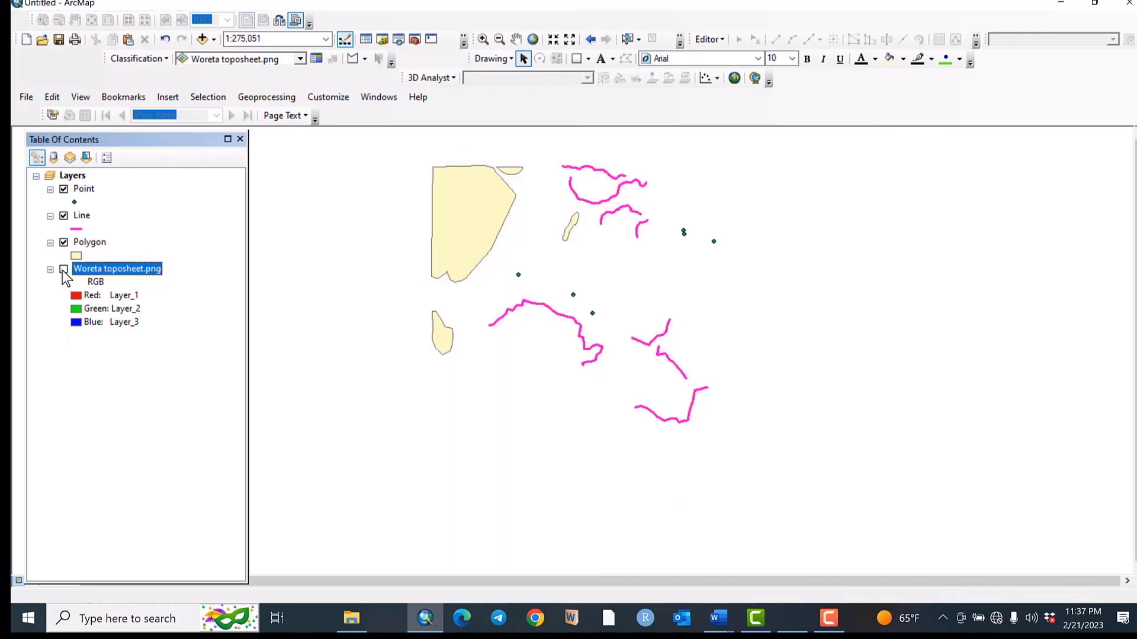
Change the Point layer's marker to the green Circle 7 symbol.
click(73, 203)
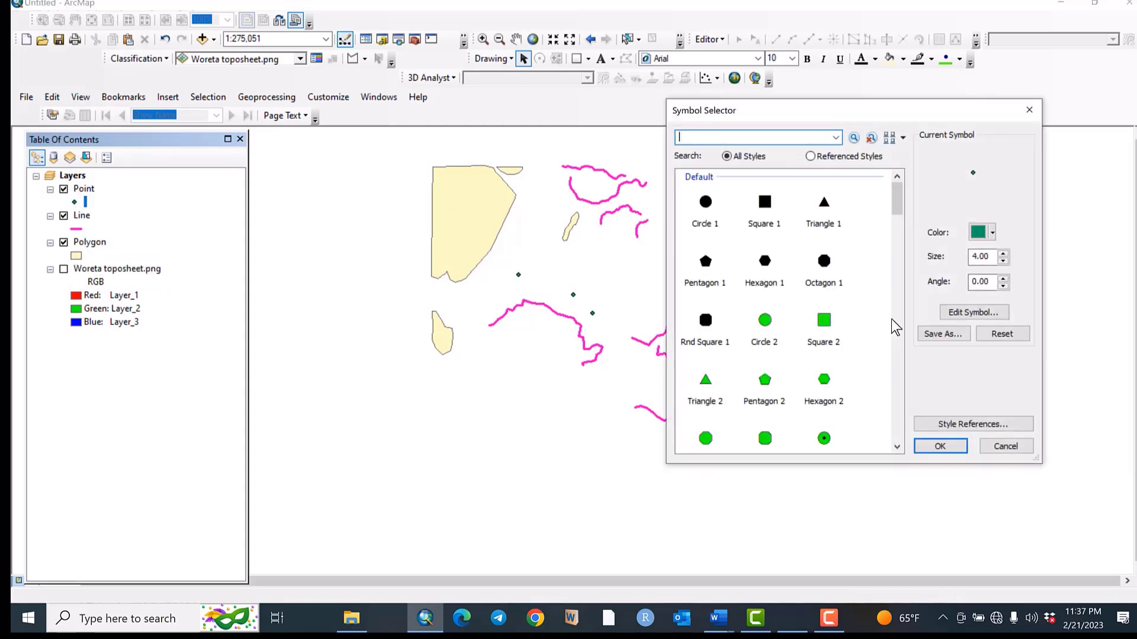
drag(896, 205, 883, 309)
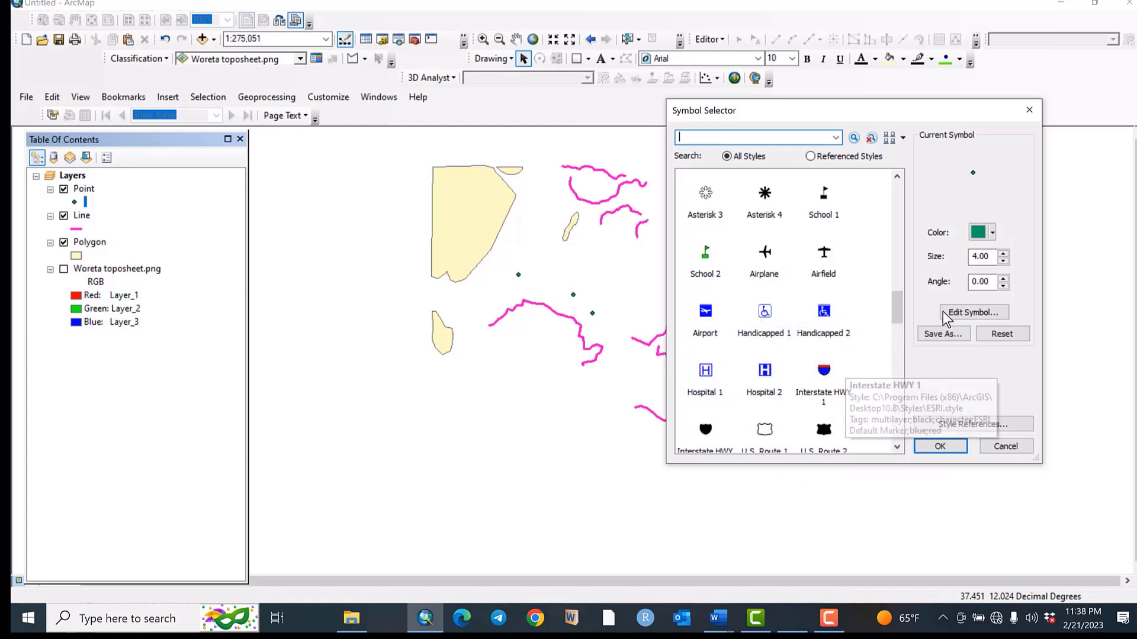
drag(895, 310, 853, 318)
click(765, 309)
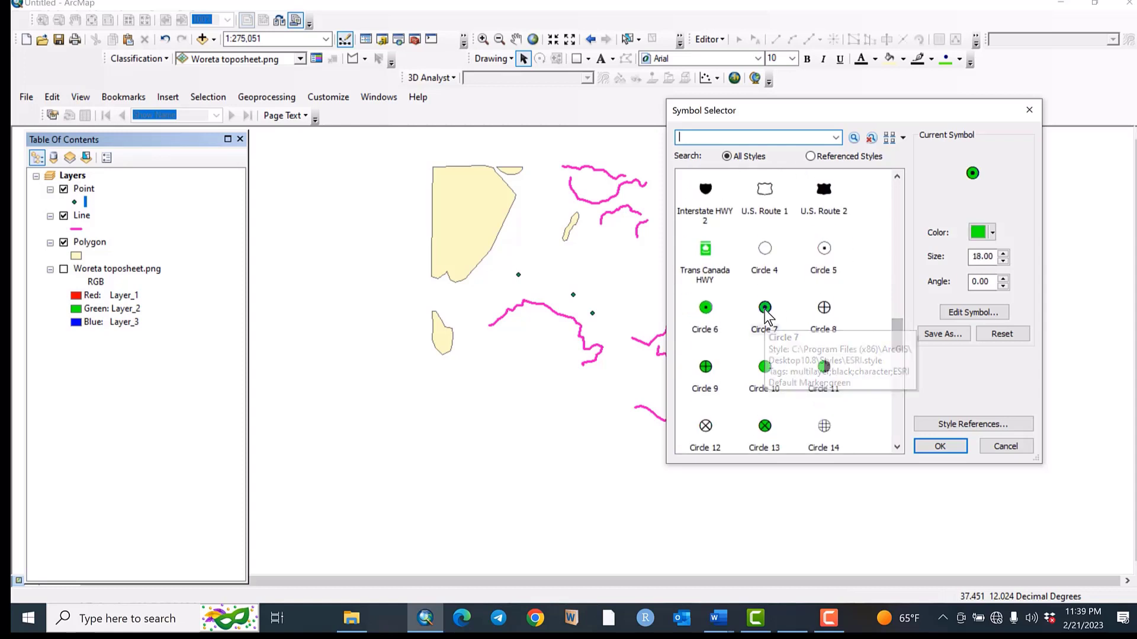
click(940, 446)
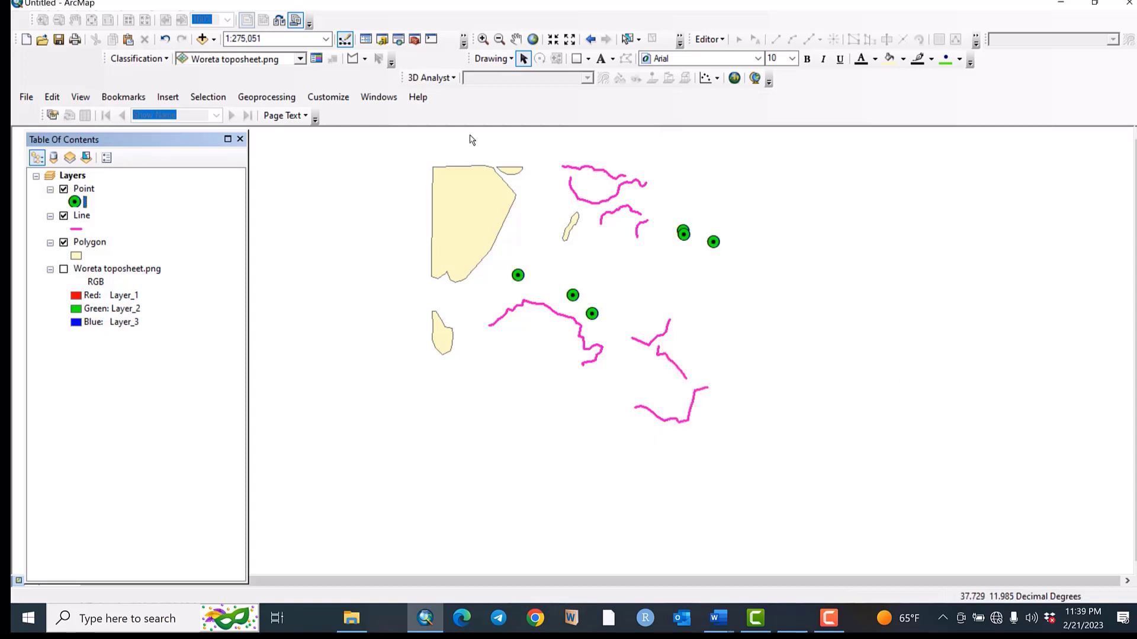
Change the Line layer's symbol color to blue.
click(79, 229)
click(978, 233)
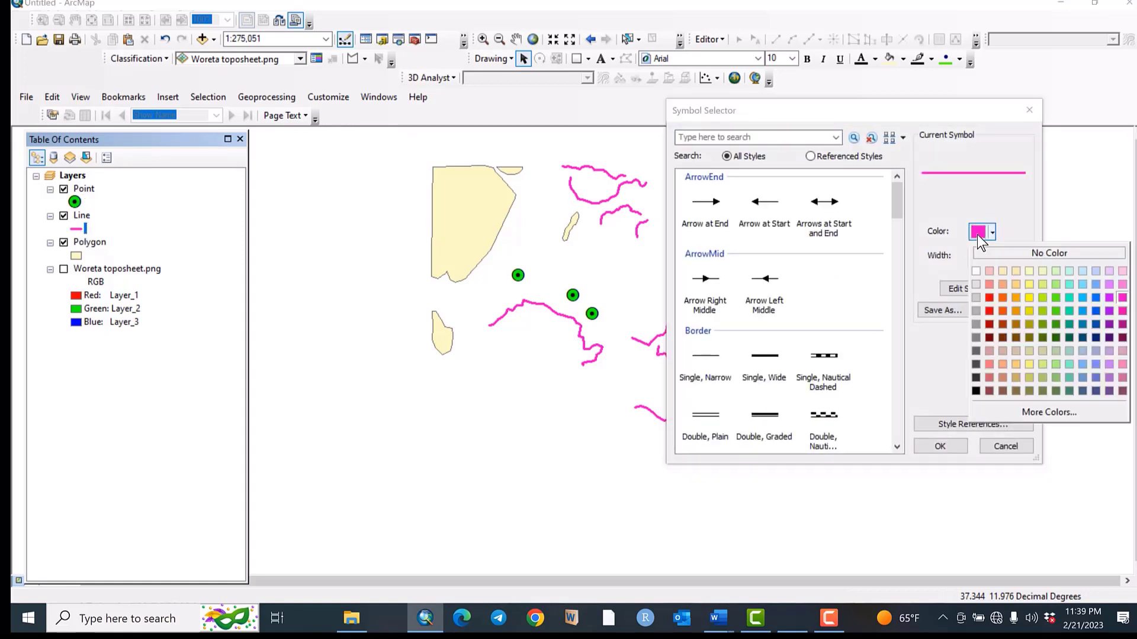
click(1100, 305)
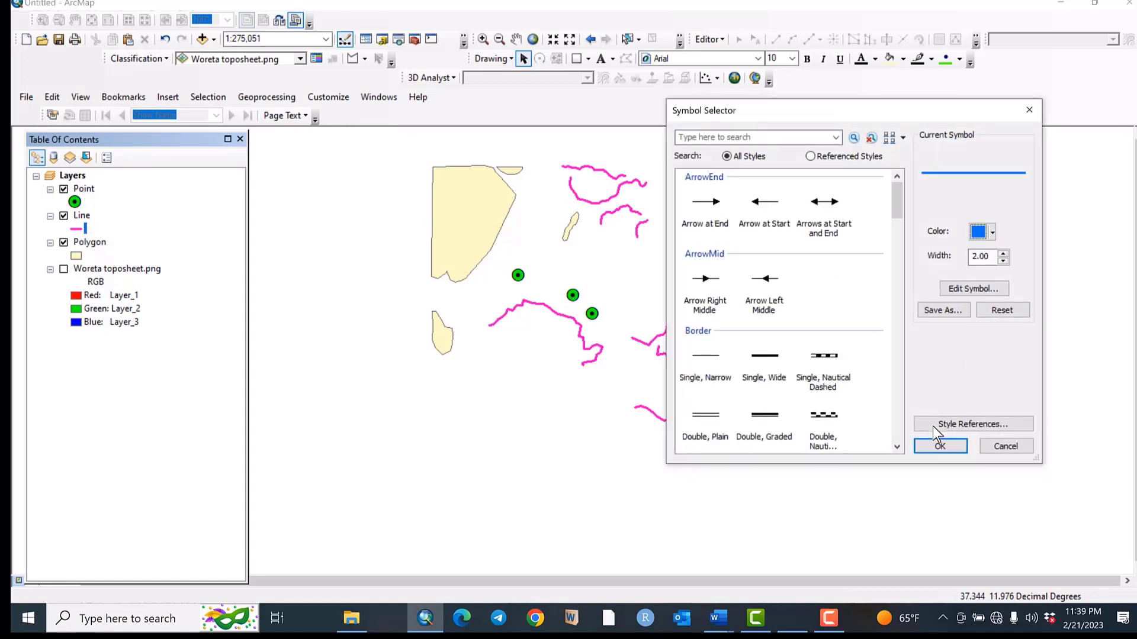
click(940, 446)
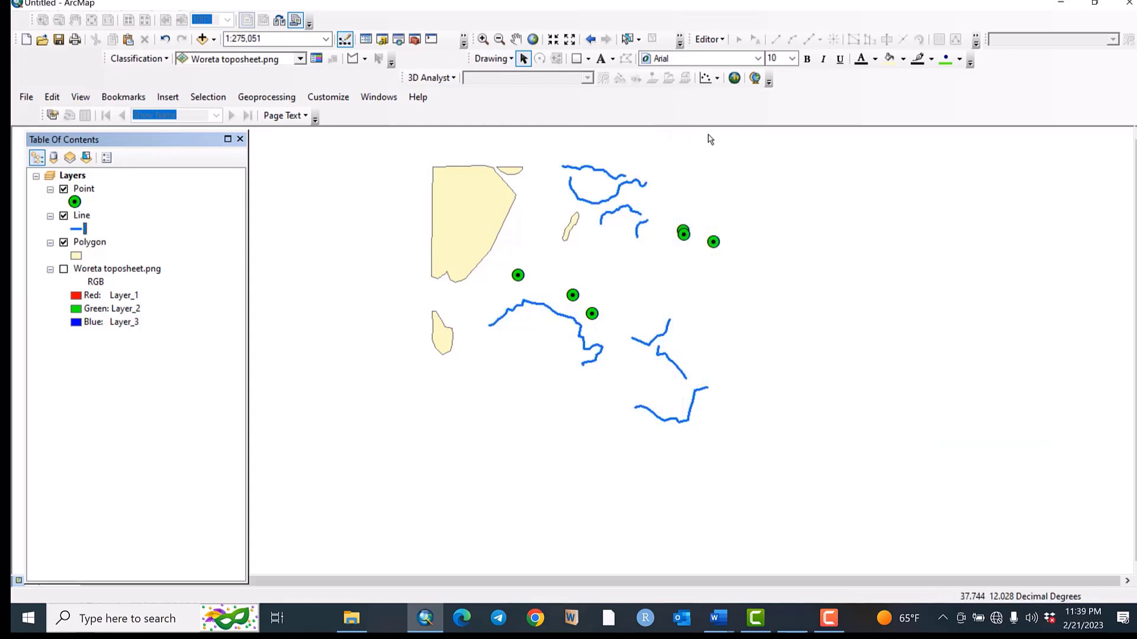
Change the Polygon layer's fill color to blue.
double_click(85, 243)
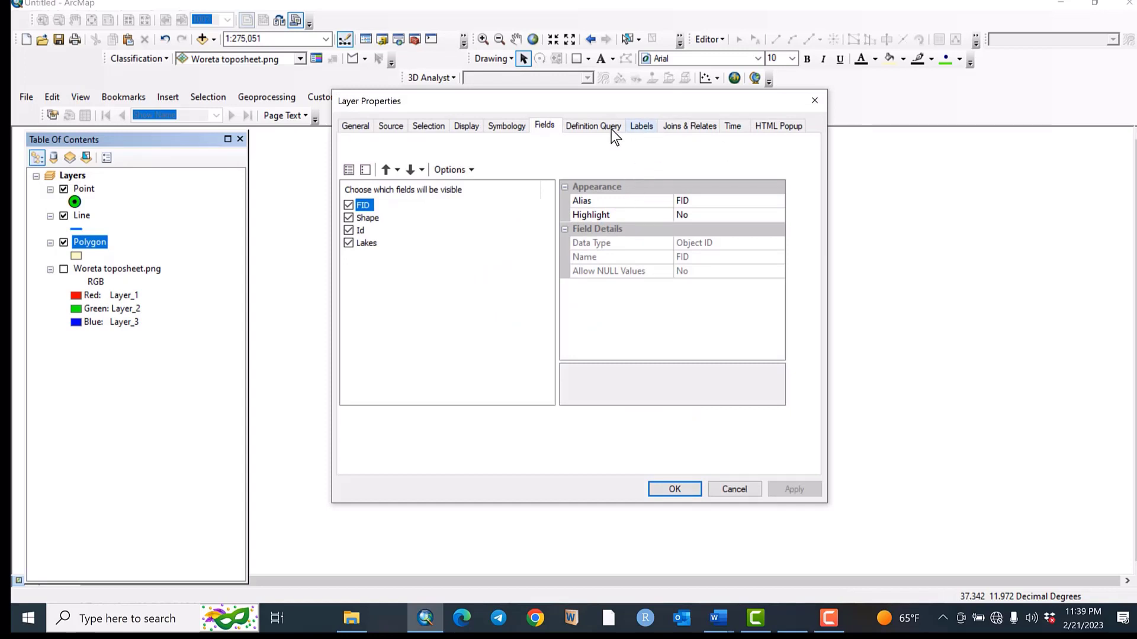
click(515, 126)
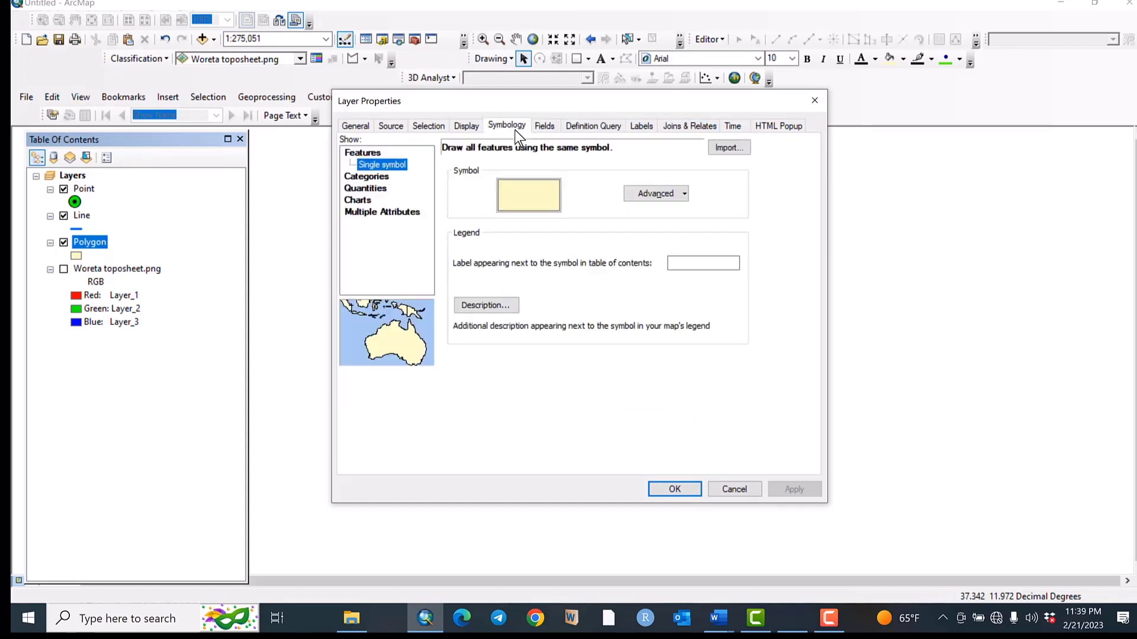
click(511, 187)
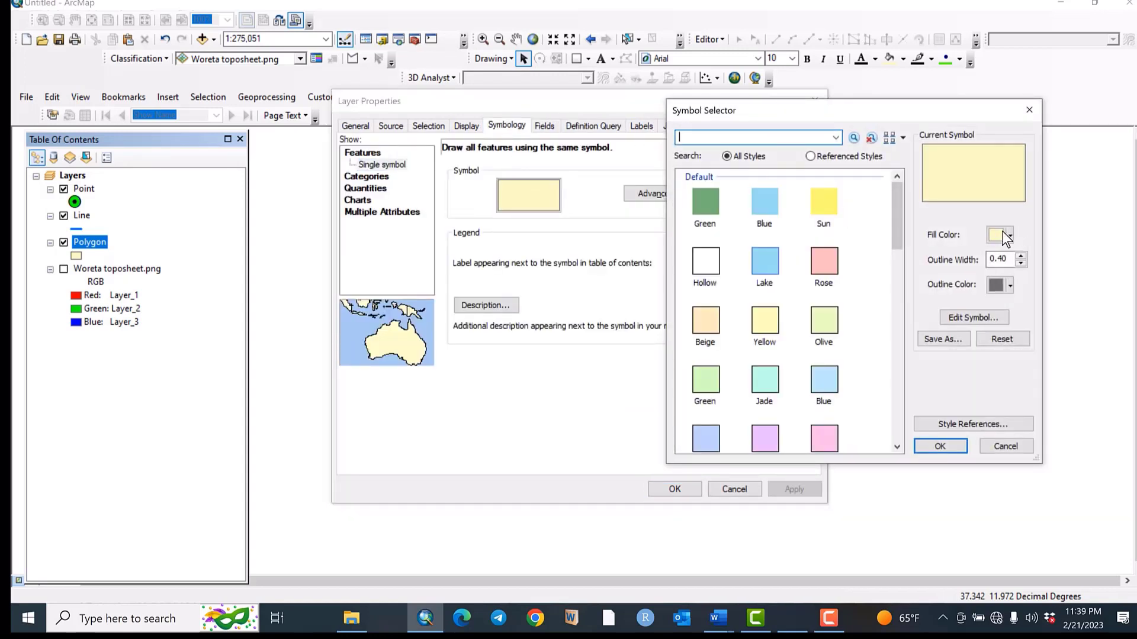
click(1004, 236)
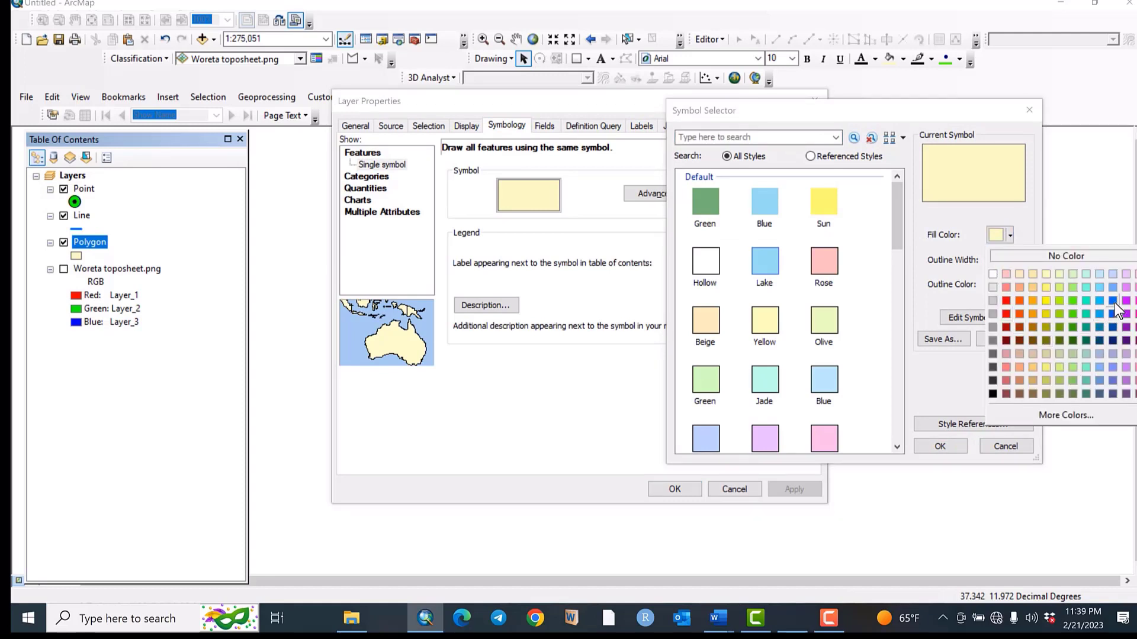
click(1113, 300)
click(963, 444)
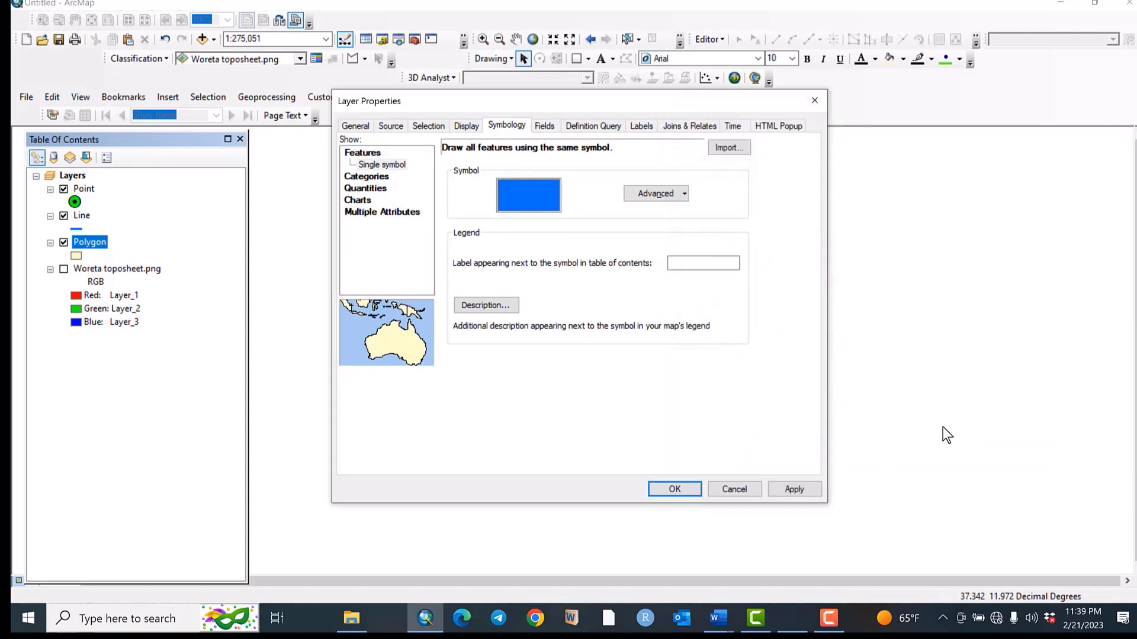
click(788, 489)
click(680, 492)
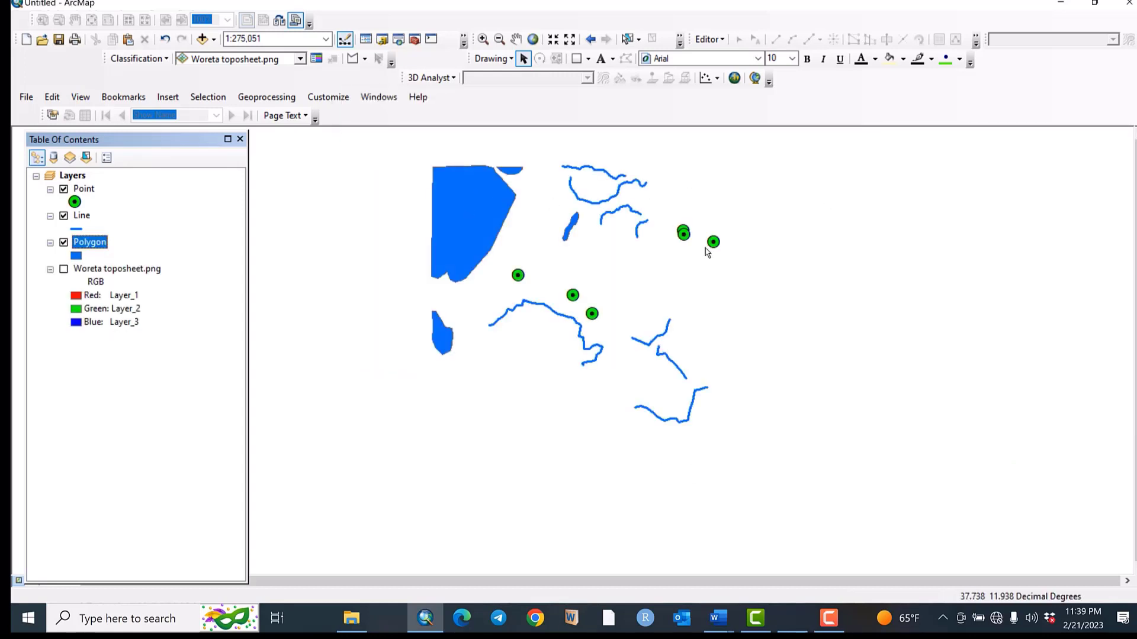
Turn on labels for the Point layer using the Name field as the label field.
right_click(78, 191)
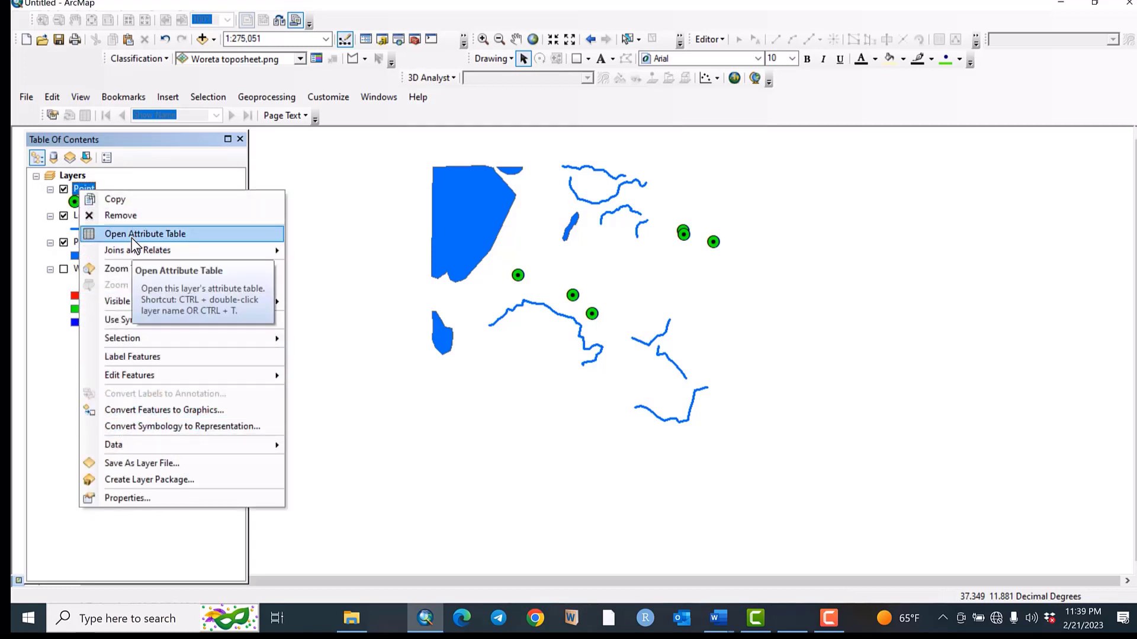
click(204, 179)
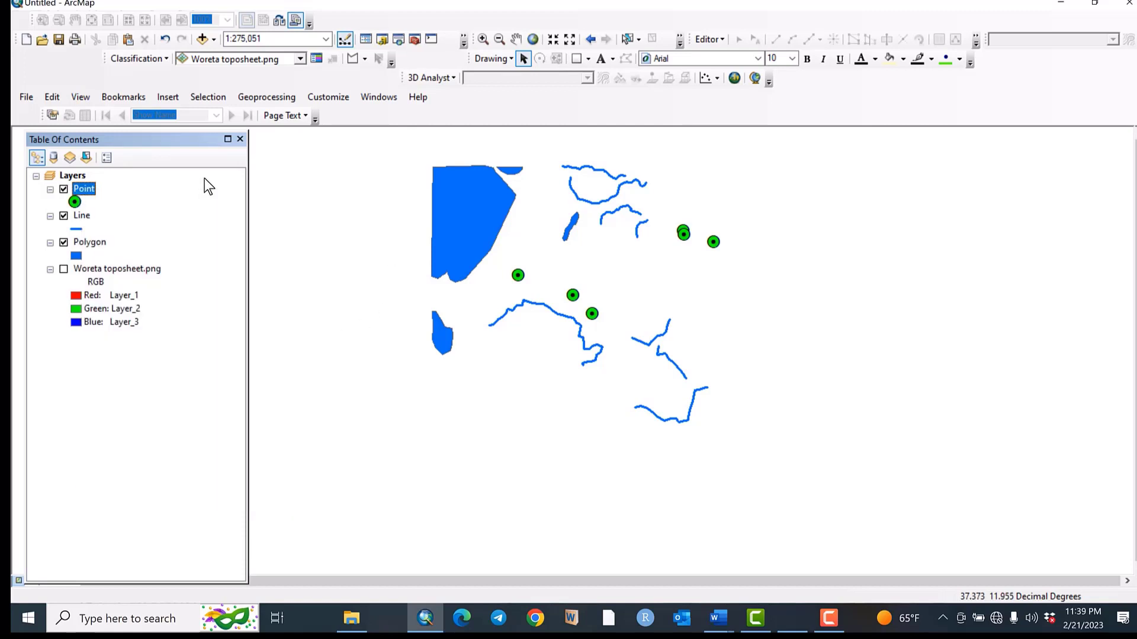
right_click(83, 191)
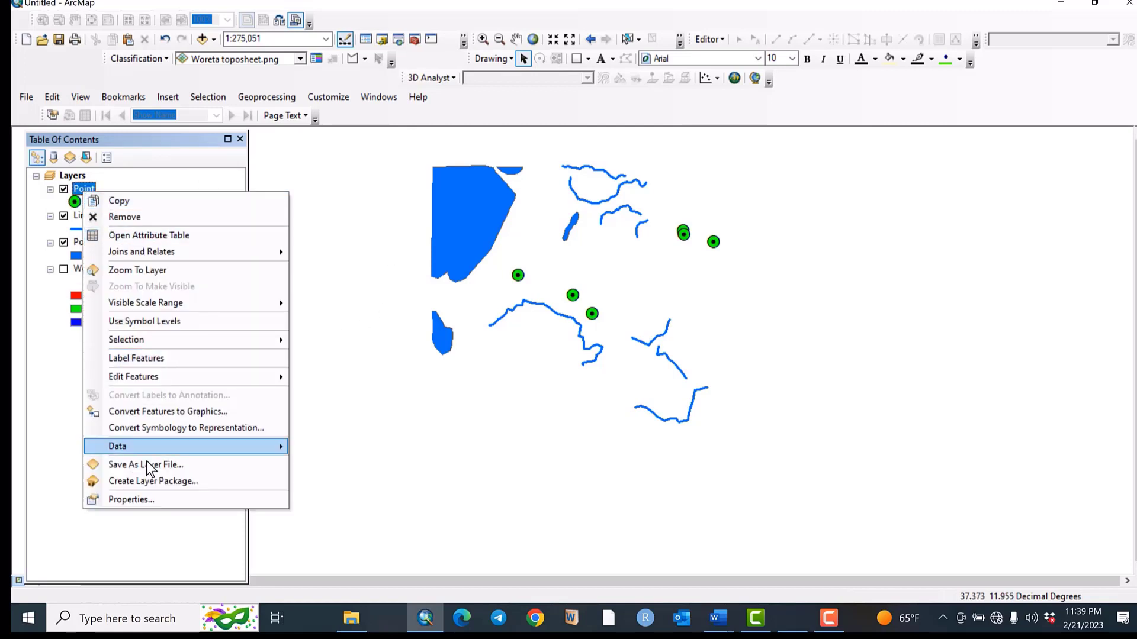
click(153, 503)
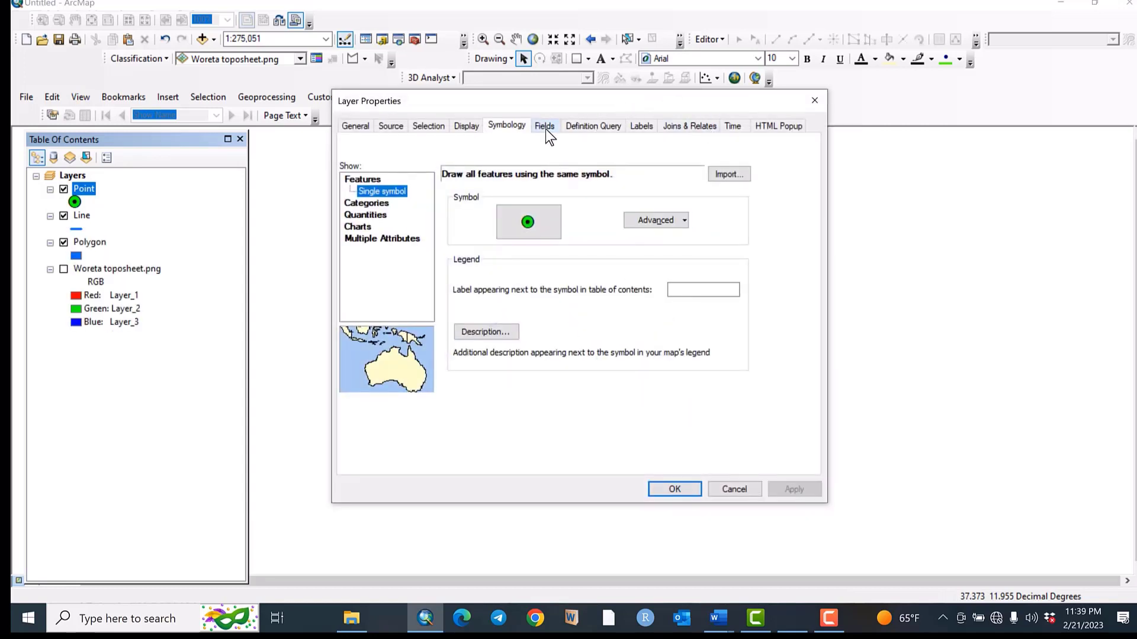
click(641, 127)
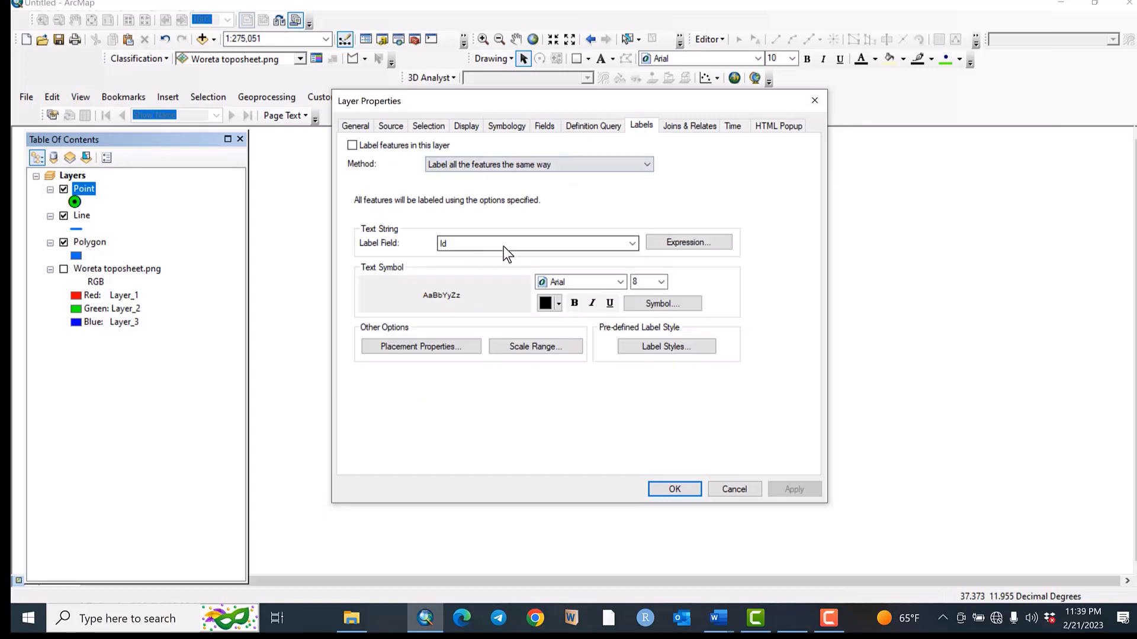
click(632, 244)
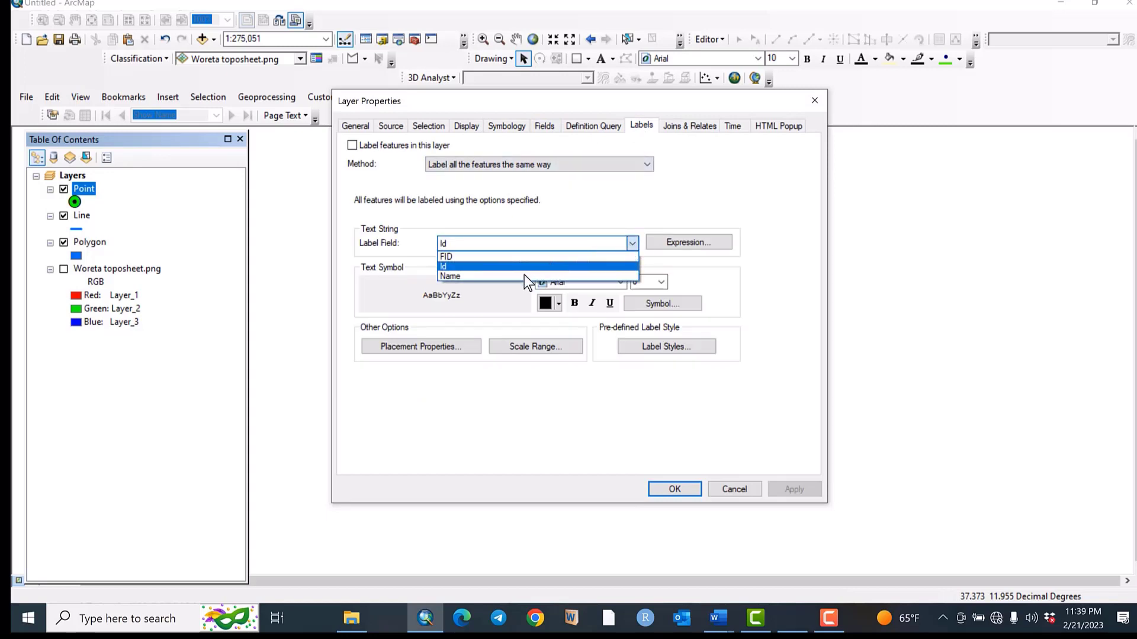
click(524, 275)
click(353, 145)
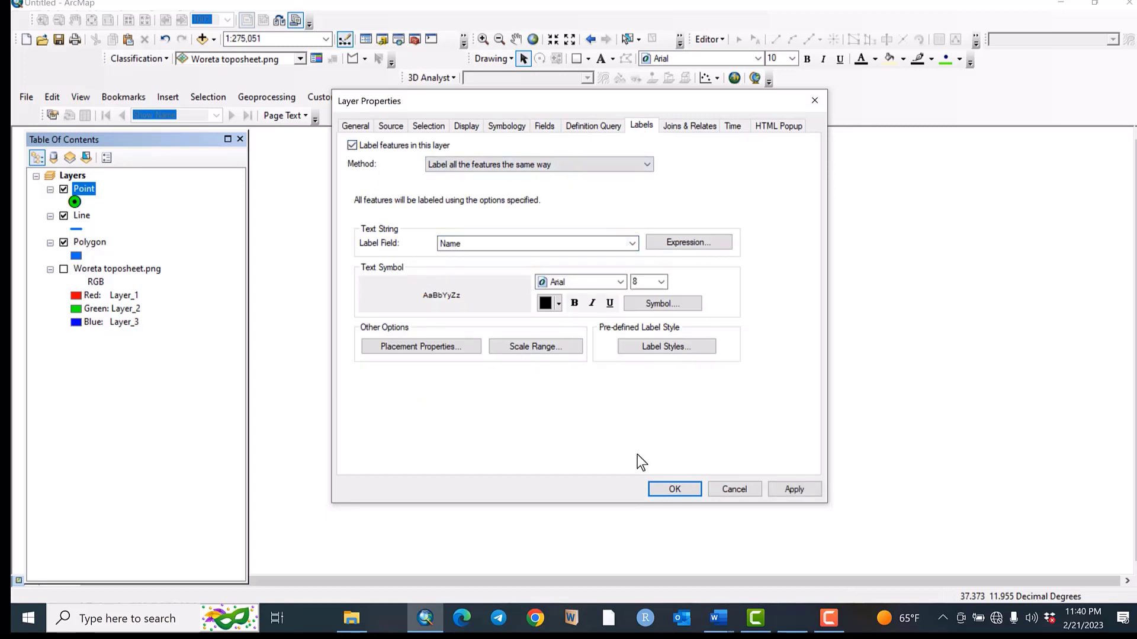
click(673, 489)
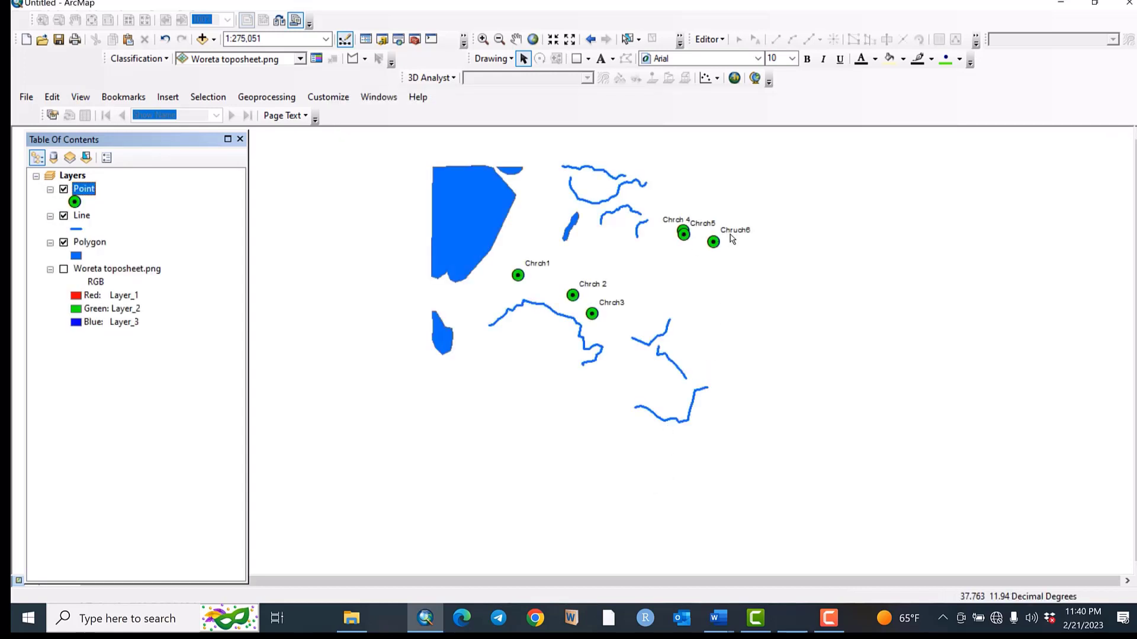
Rename the Point layer as Chrches.
click(105, 197)
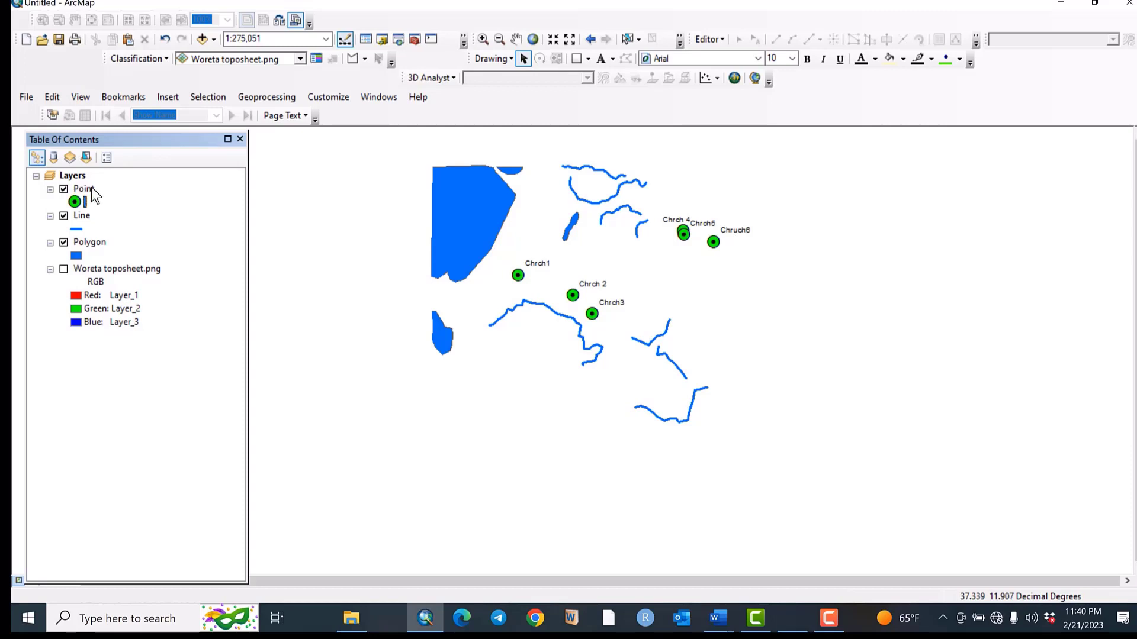
click(90, 189)
click(88, 189)
text(Chrches)
key(Return)
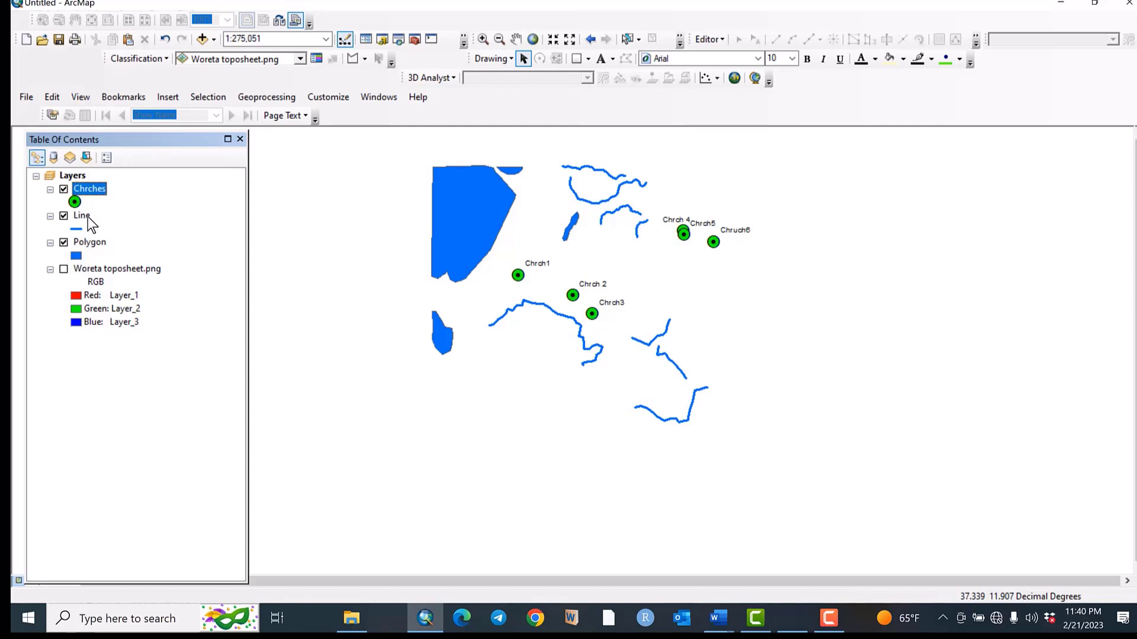
Rename the Line layer as Rivers and the Polygon layer as Lakes.
click(87, 219)
click(84, 217)
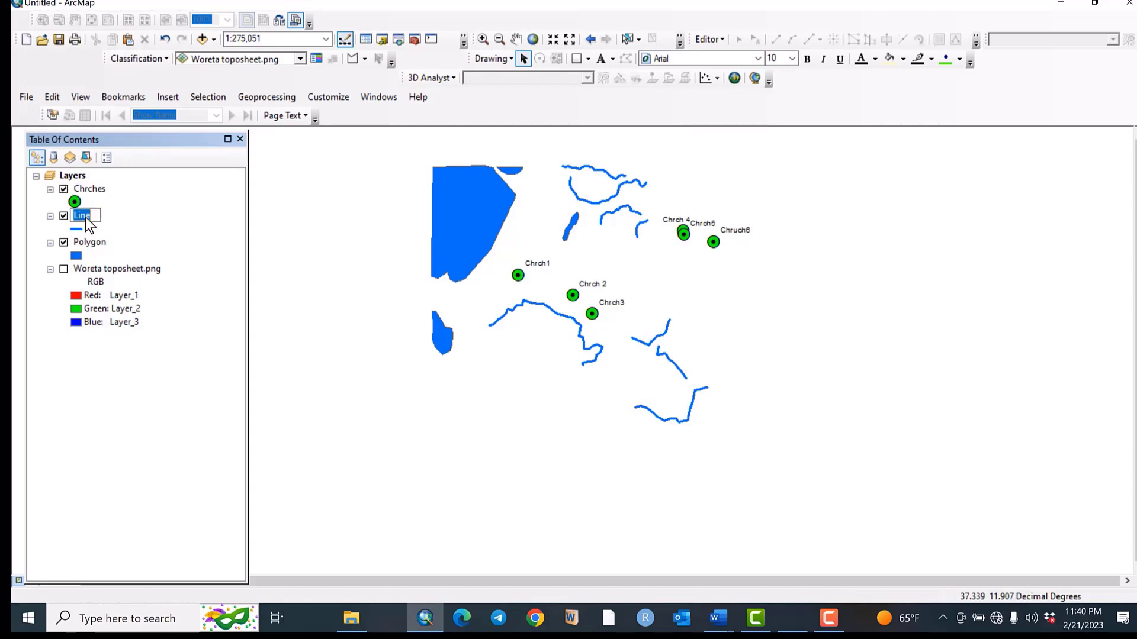
text(Rivers)
key(Return)
click(90, 243)
text(Lak)
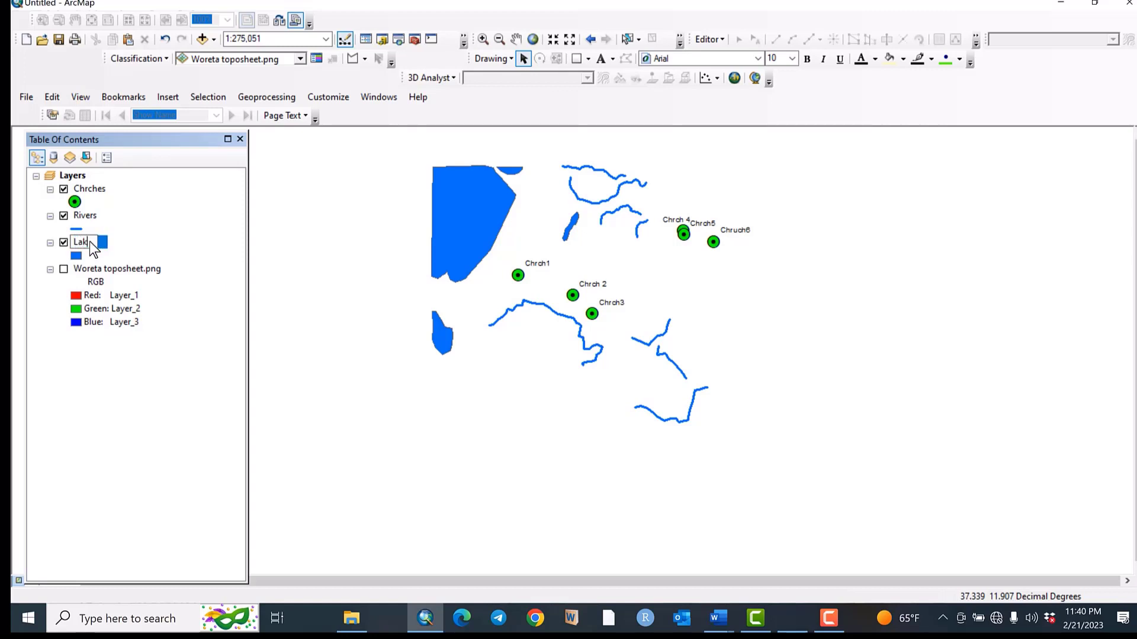
text(es)
key(Return)
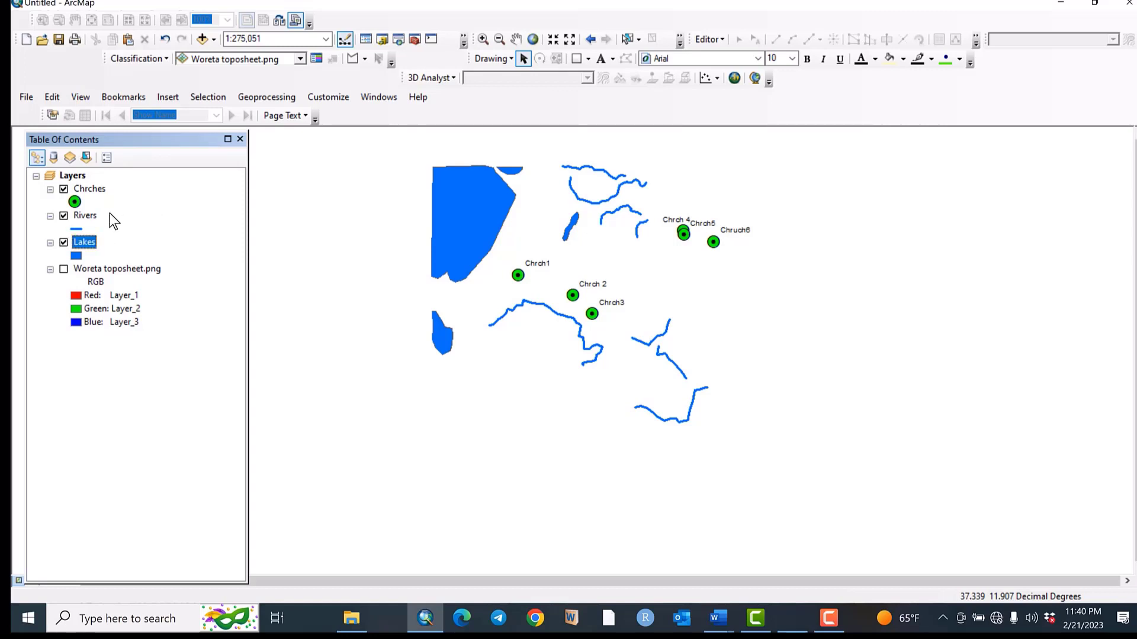
Turn on labels for the Rivers layer using the Rivers field as the label field.
right_click(90, 217)
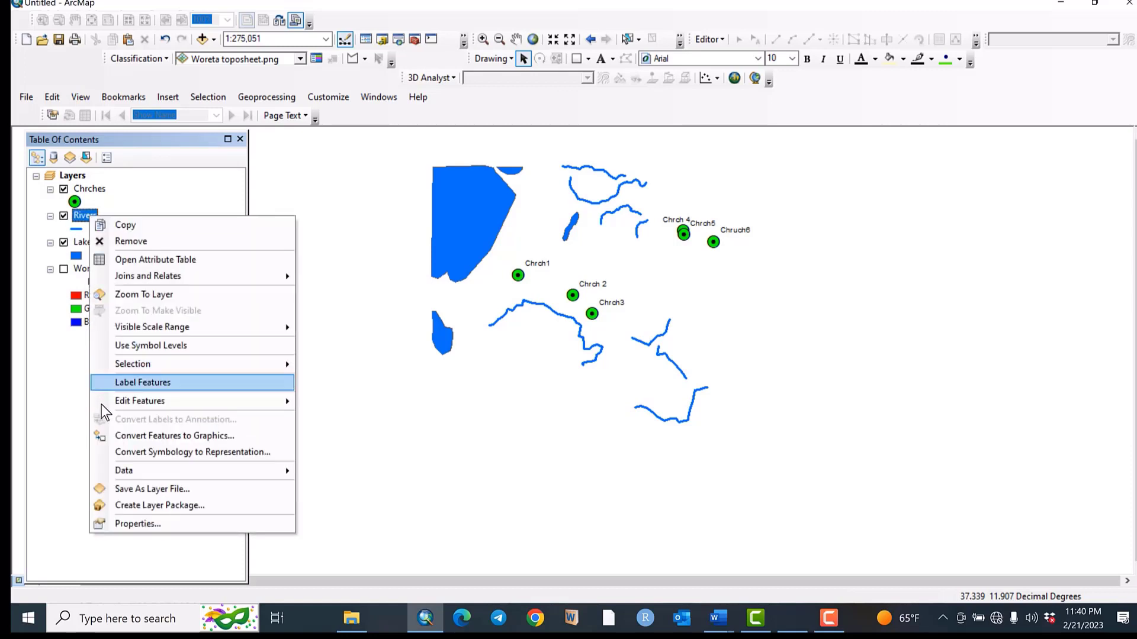
click(125, 522)
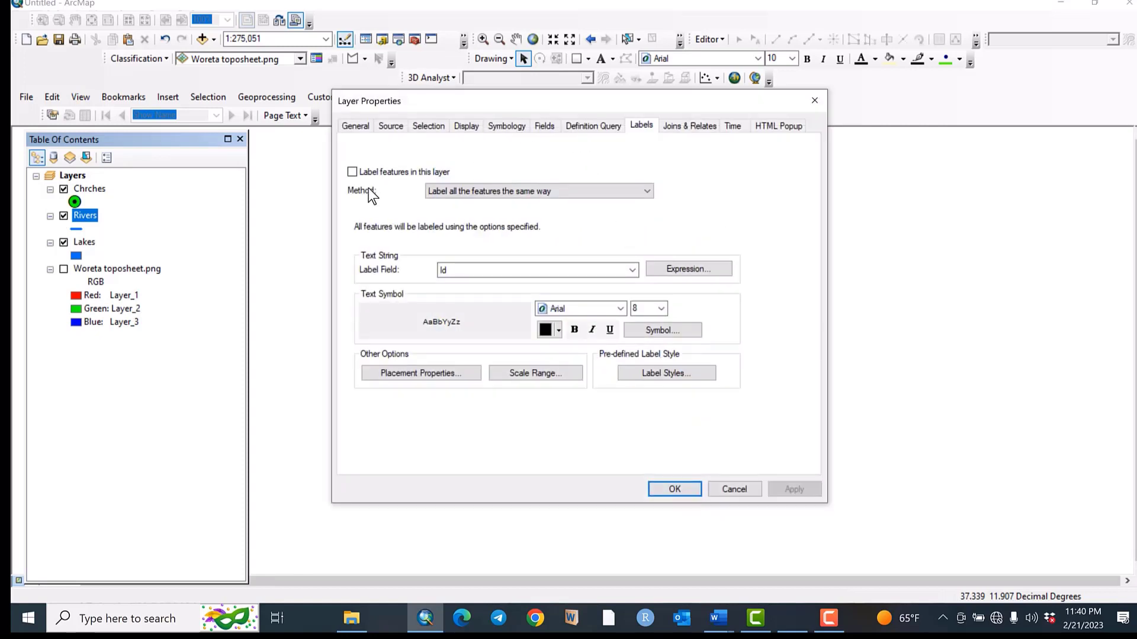
click(353, 172)
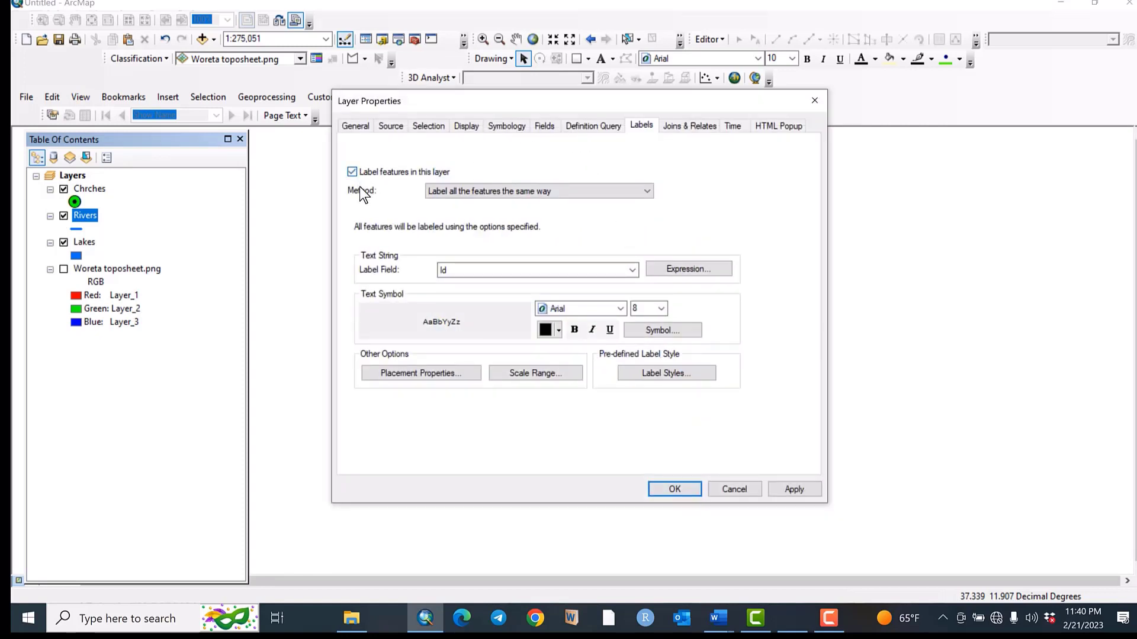
click(565, 265)
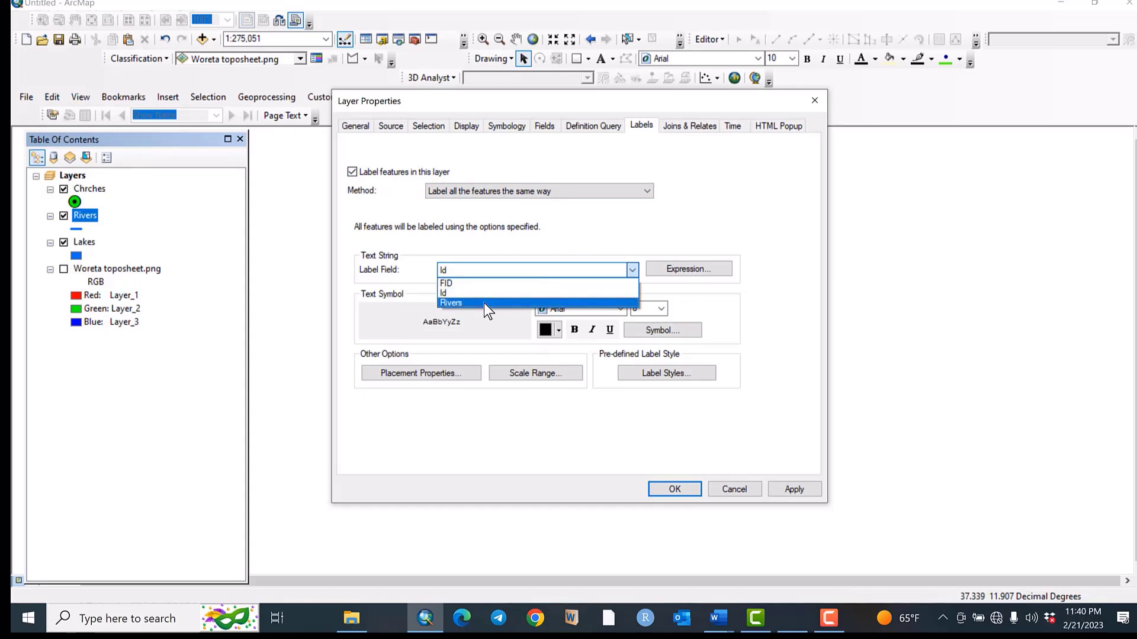
click(484, 303)
click(794, 489)
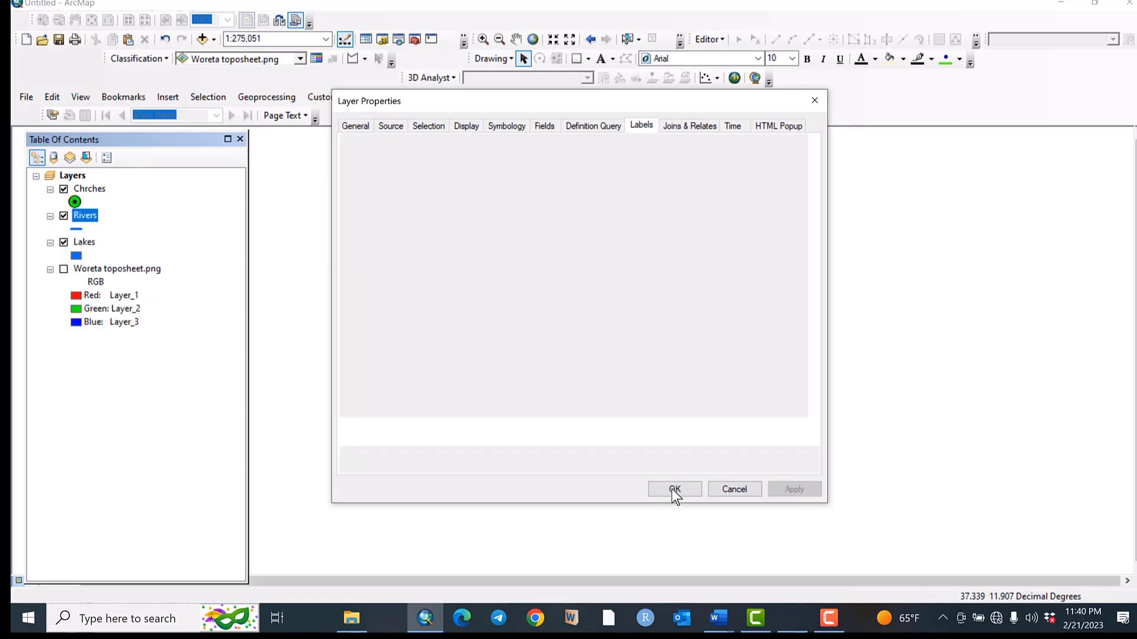
click(672, 490)
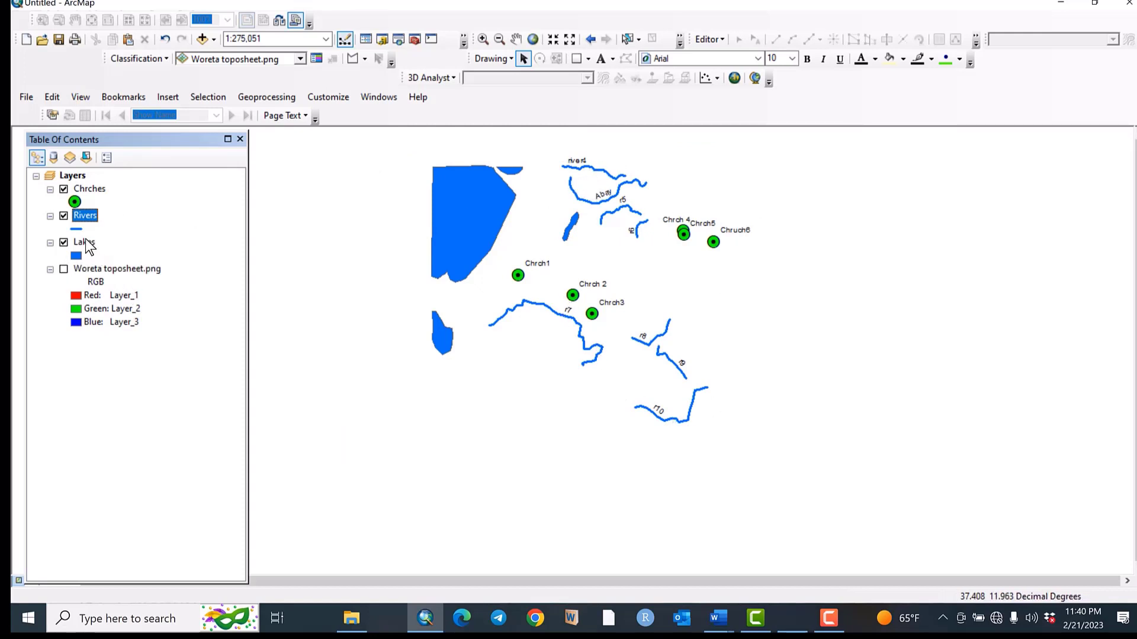
Turn on labels for the Lakes layer using the Lakes field as the label field.
right_click(86, 241)
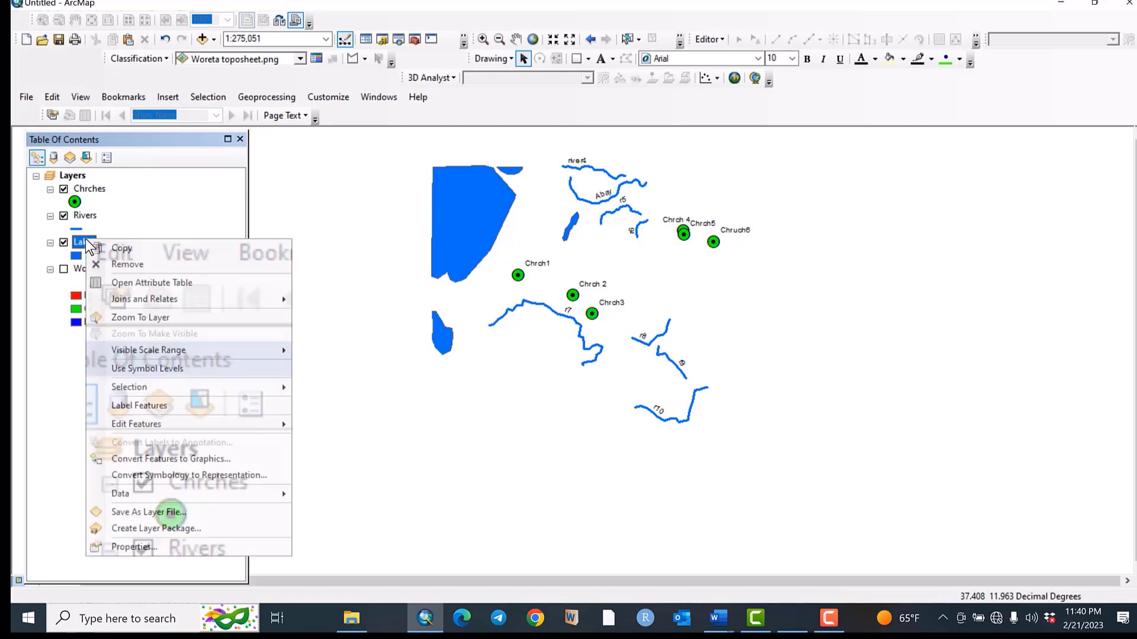
click(164, 545)
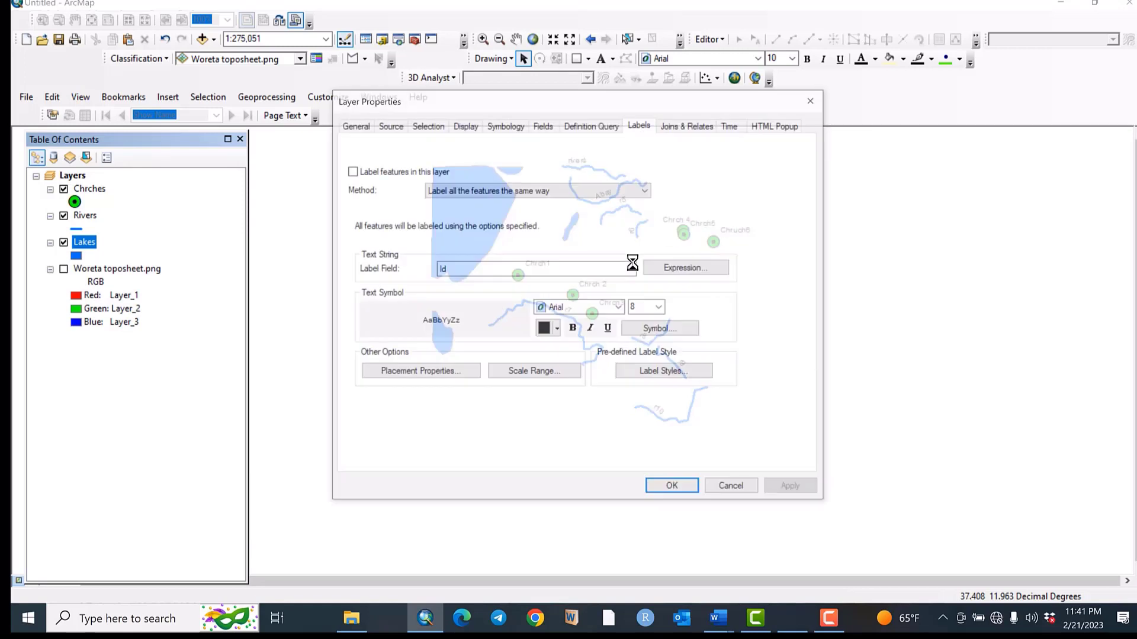
click(352, 172)
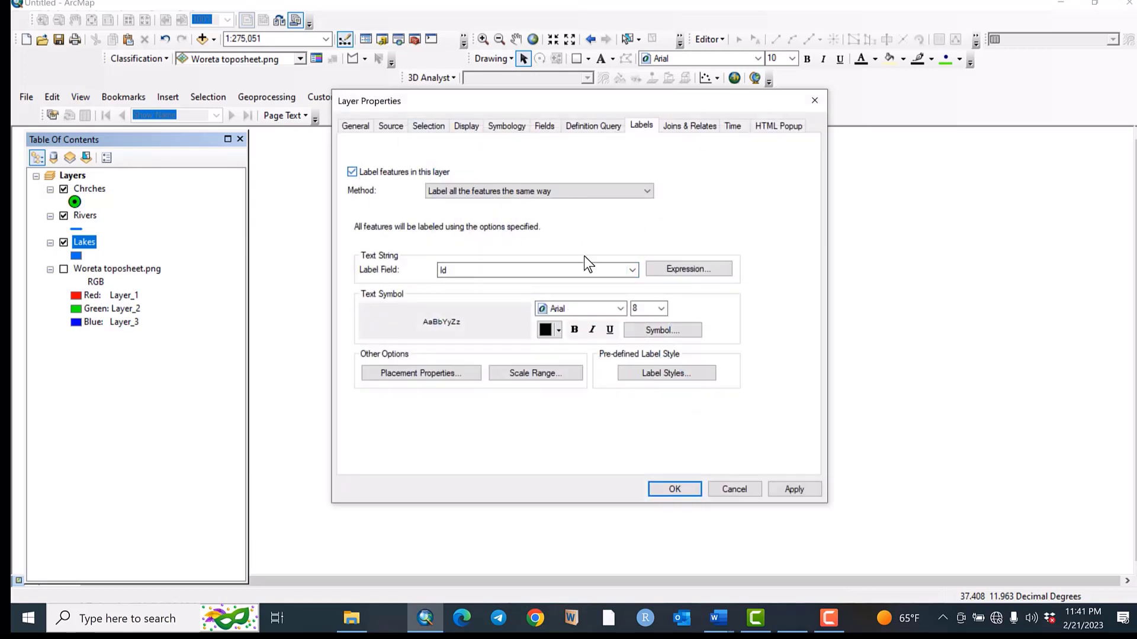
click(598, 270)
click(510, 303)
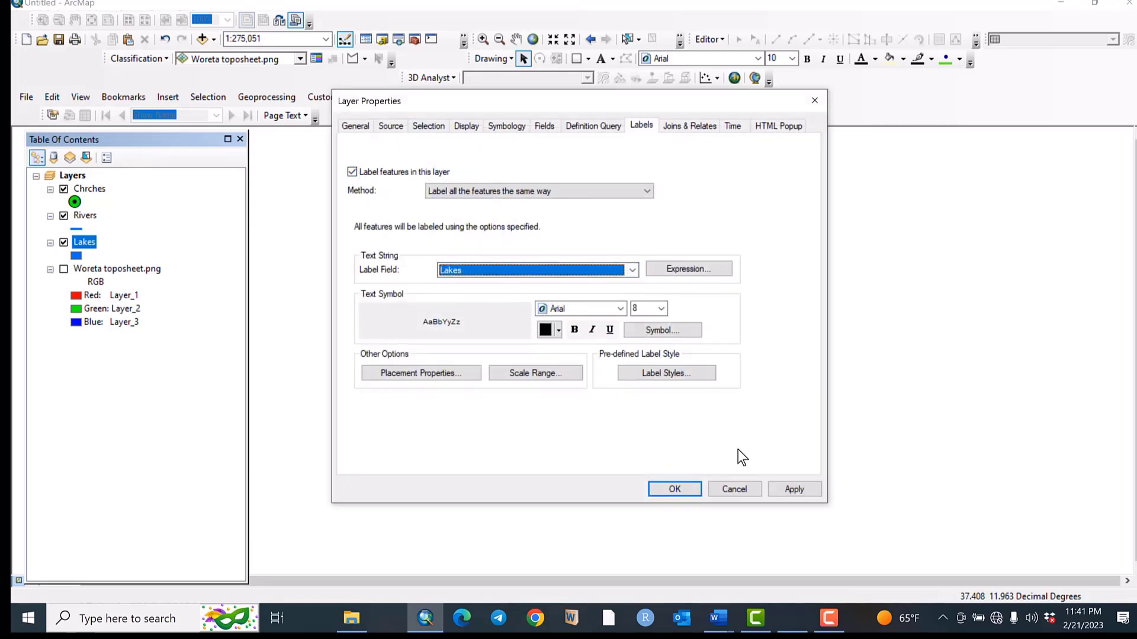
click(793, 489)
click(688, 494)
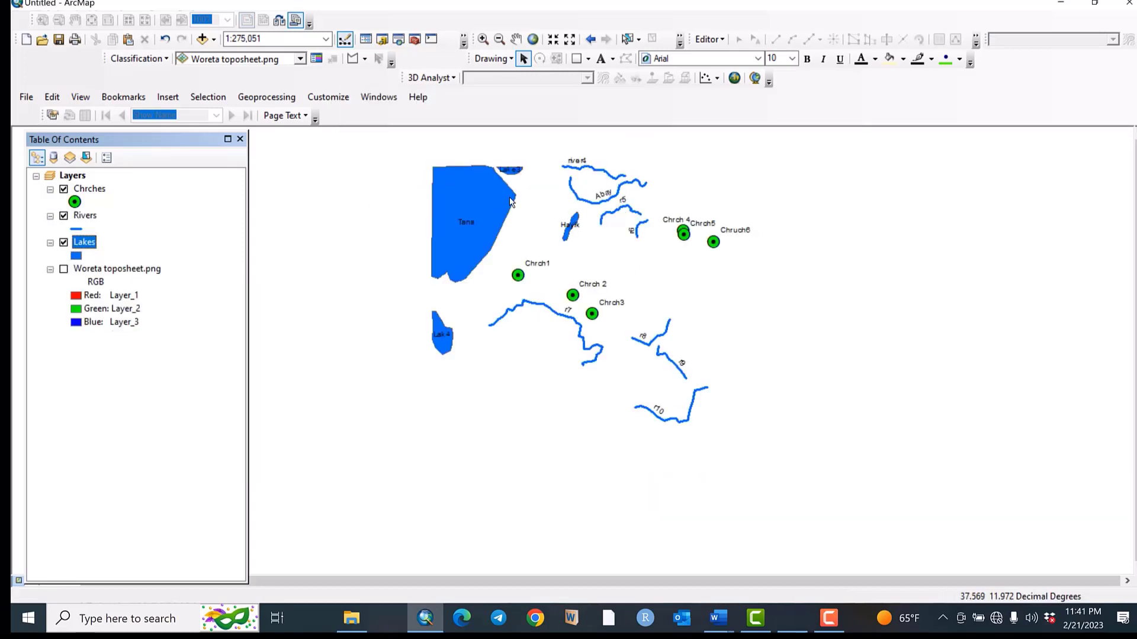
Move the Woreta toposheet.png layer above the other layers and toggle its display to compare it with the digitized features, leaving it off.
scroll(511, 198, up, 1)
scroll(509, 196, up, 5)
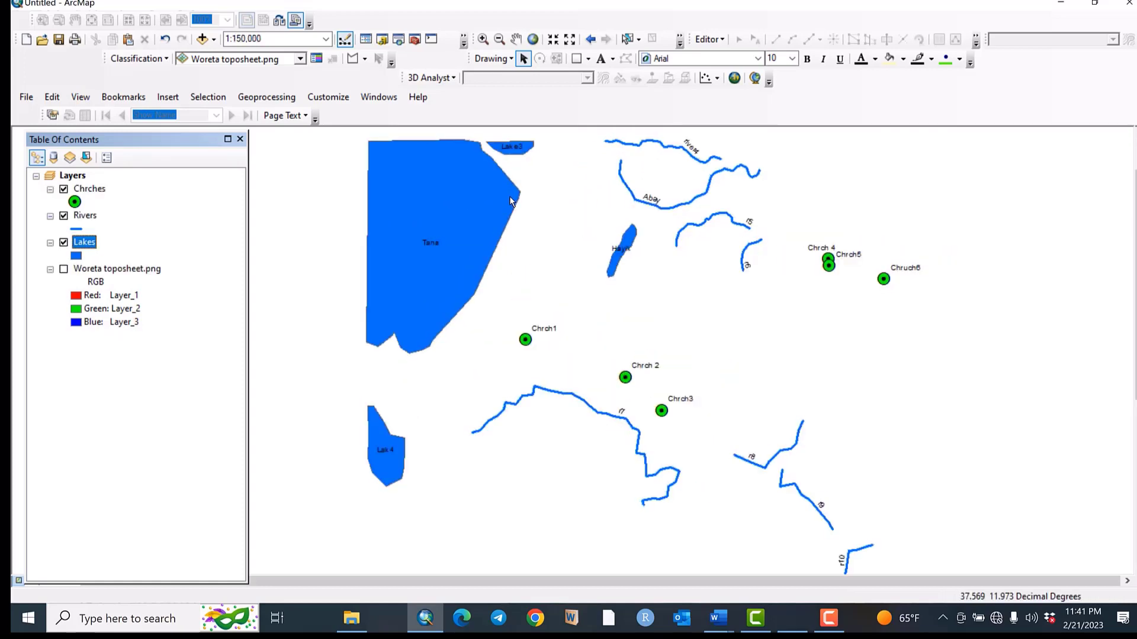
click(63, 269)
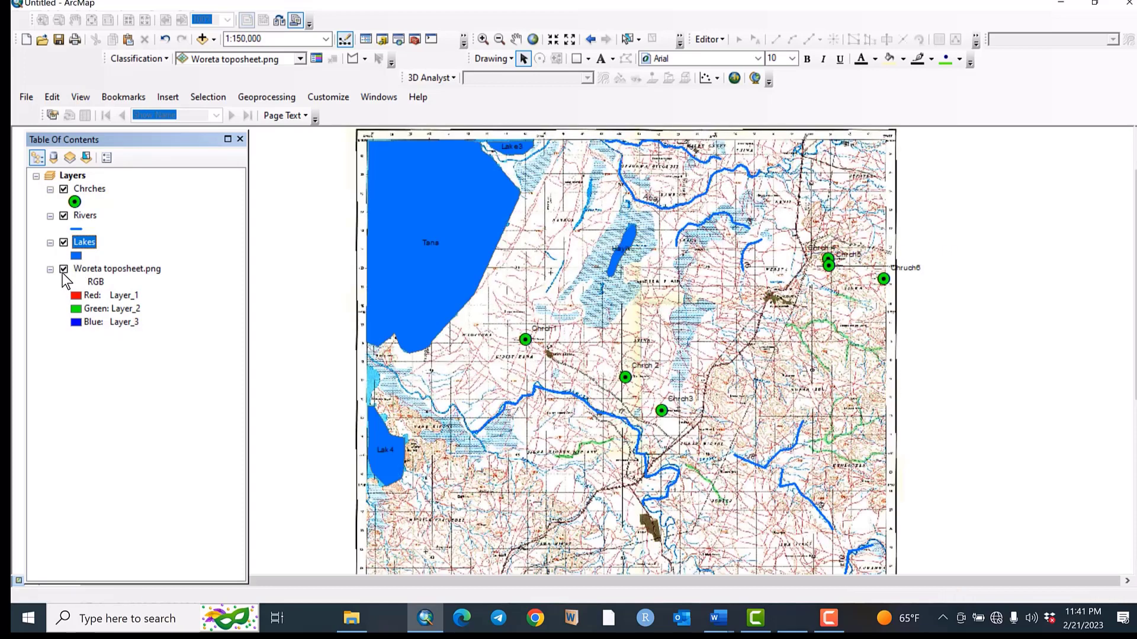
click(63, 269)
drag(62, 273, 66, 191)
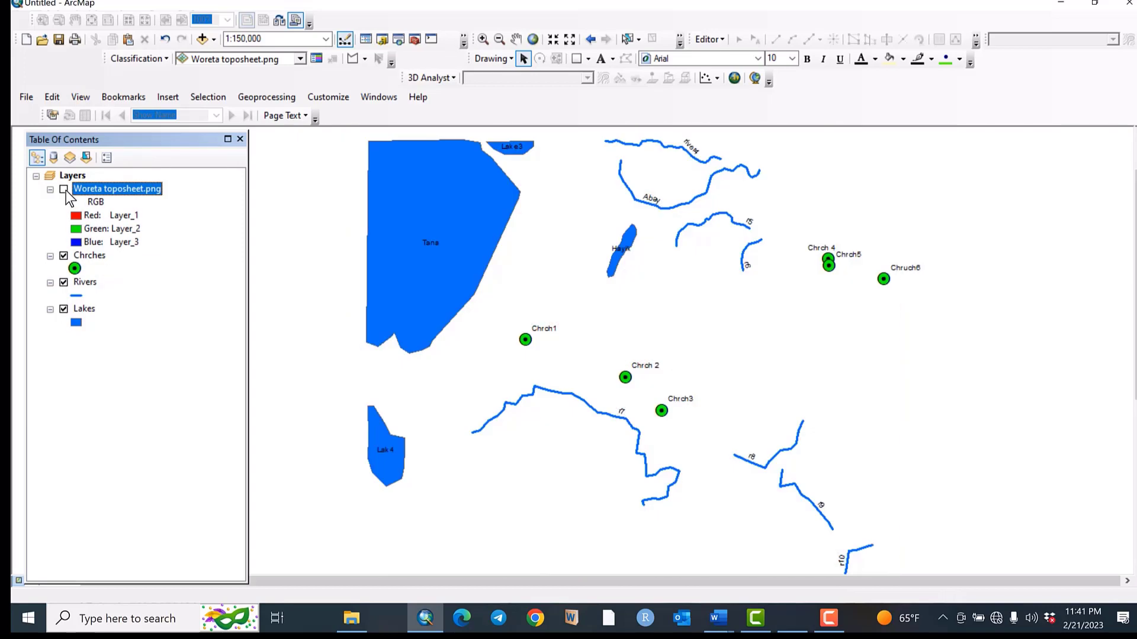
click(64, 190)
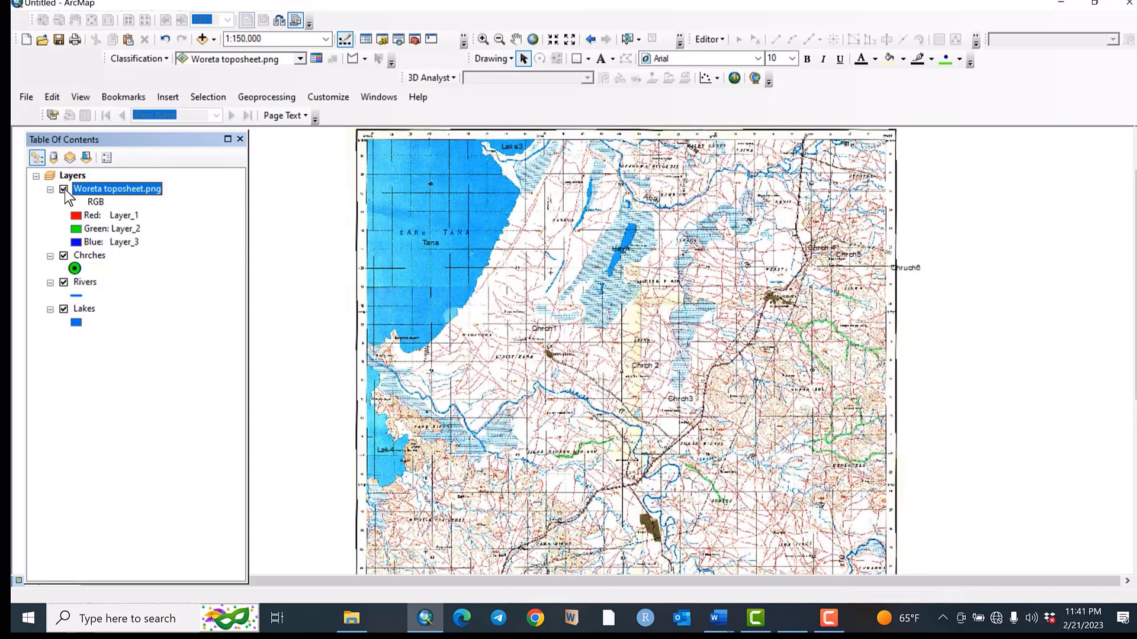
click(64, 189)
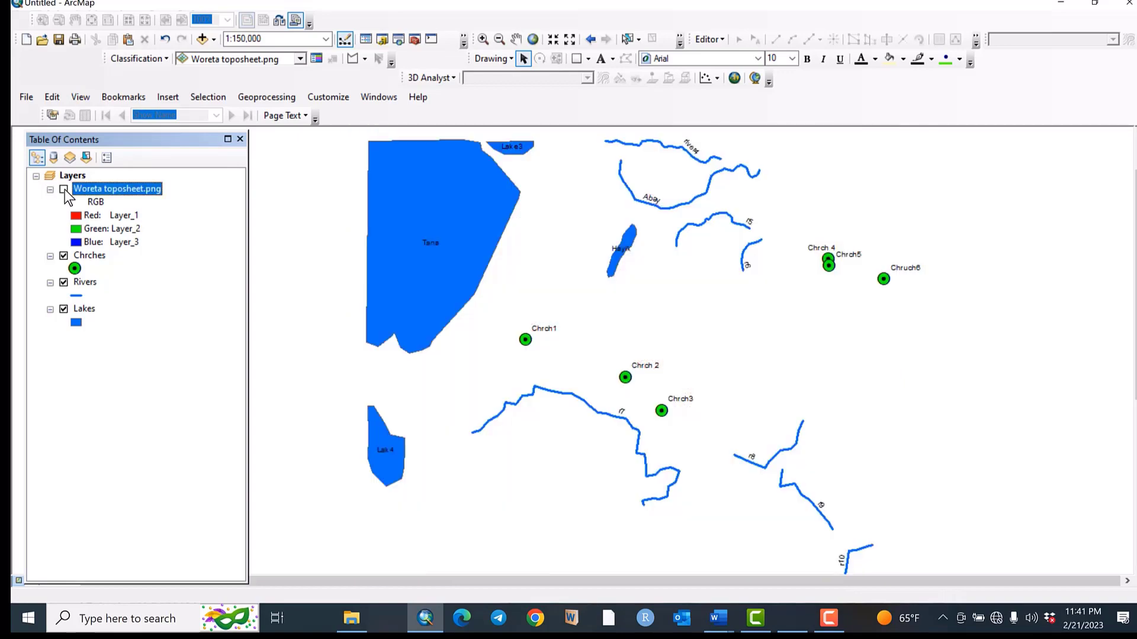
click(64, 189)
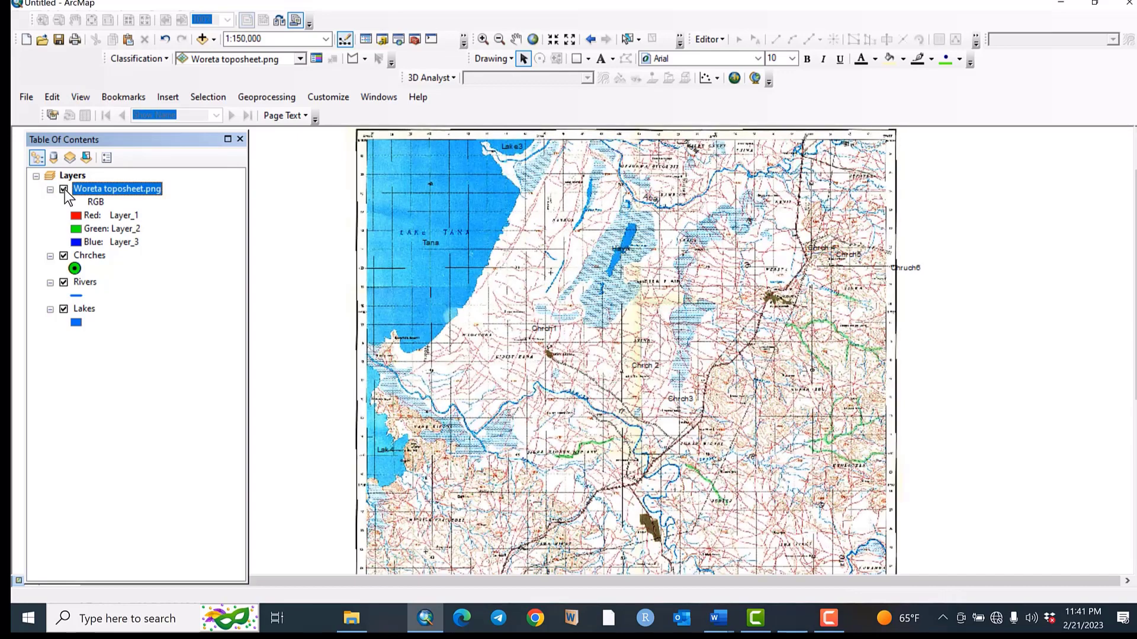
click(64, 190)
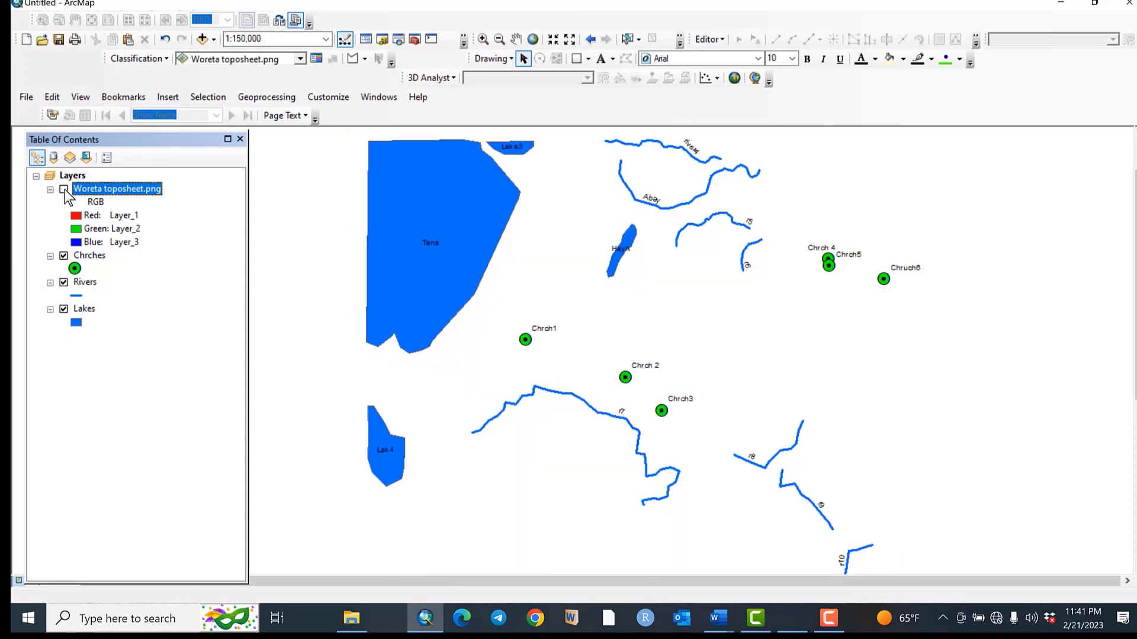